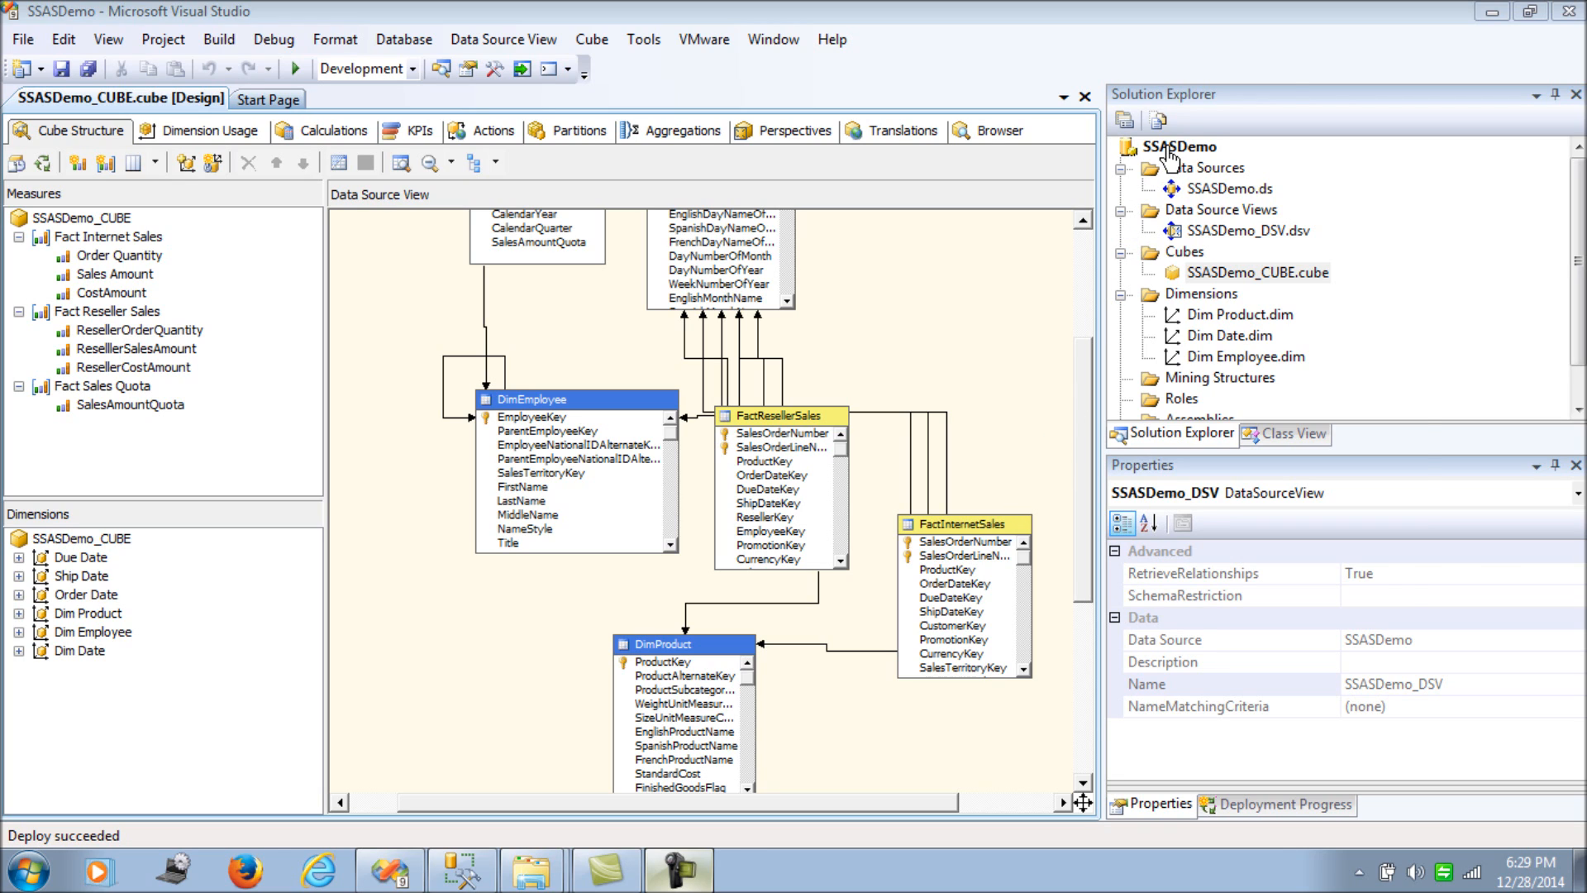
right_click(1170, 154)
click(1272, 497)
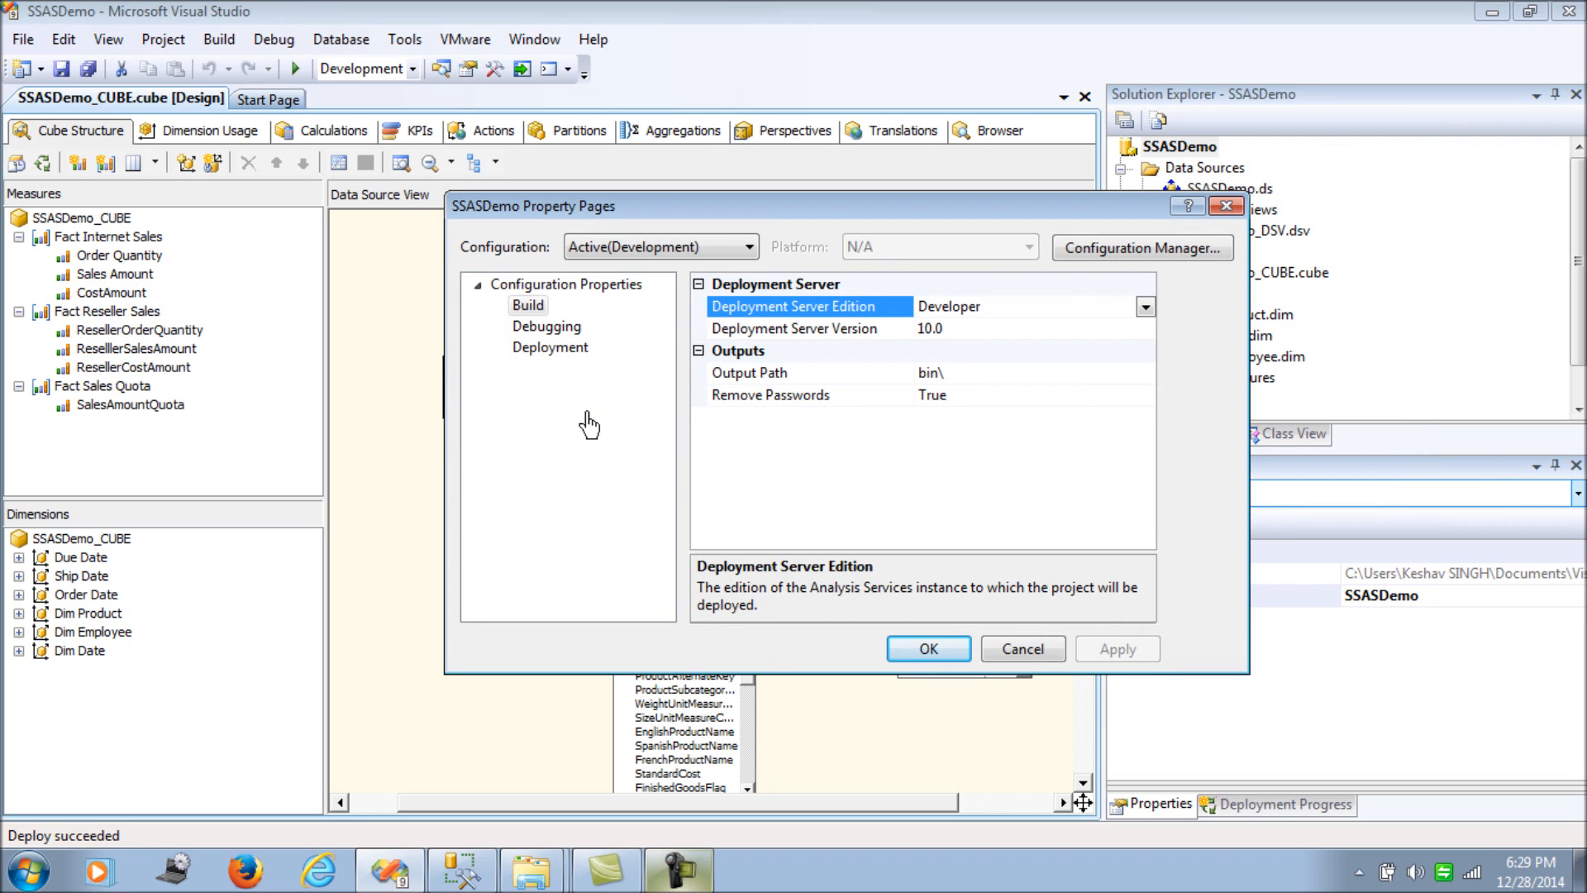
click(531, 310)
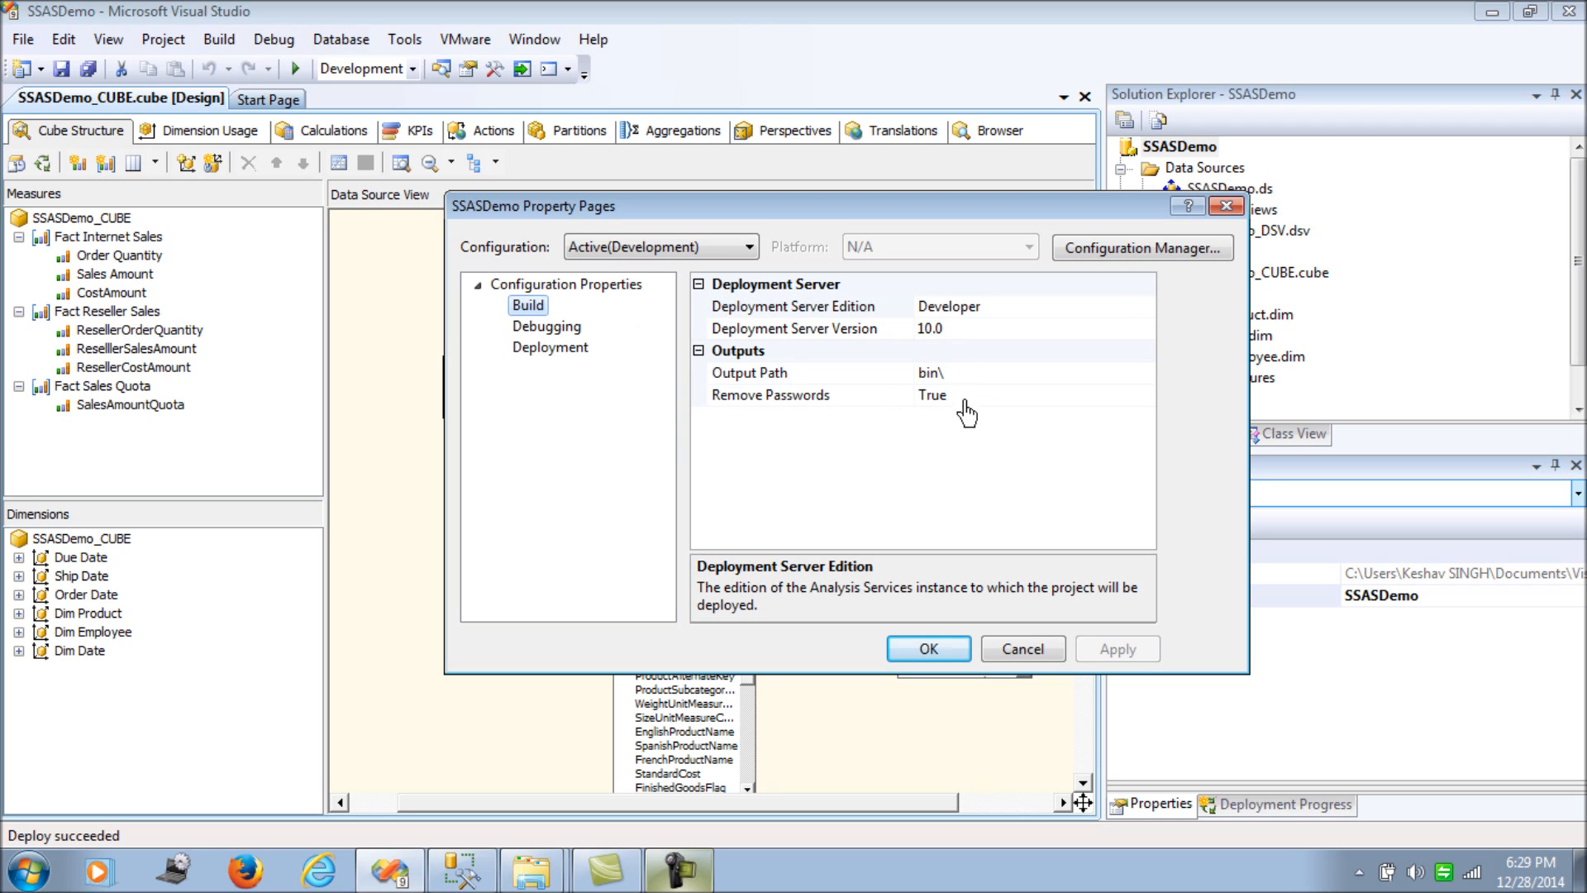
click(961, 376)
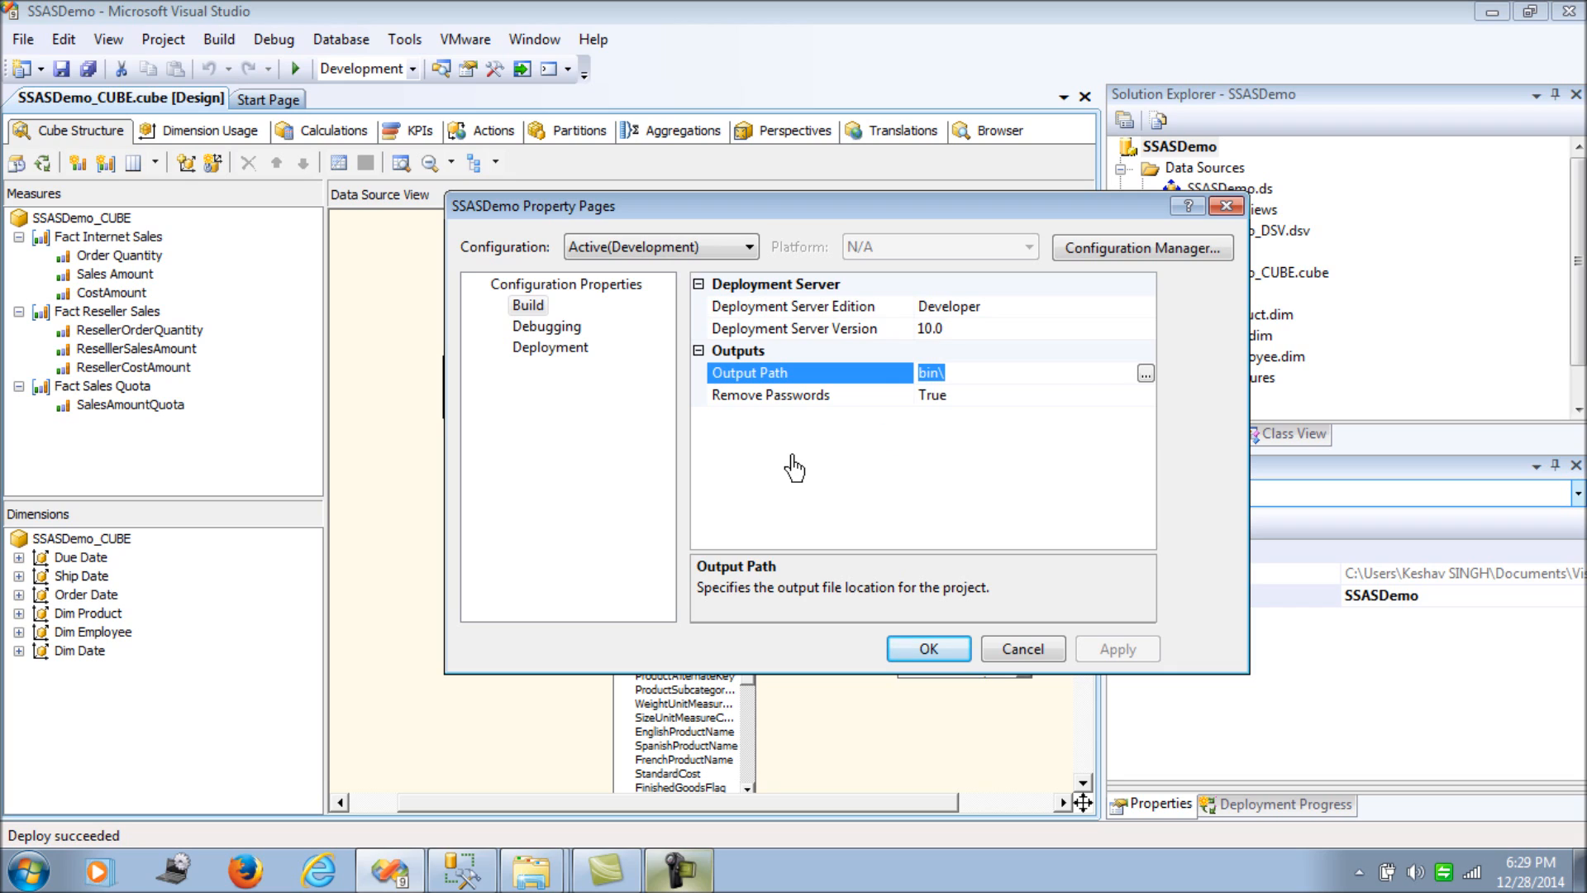
click(564, 349)
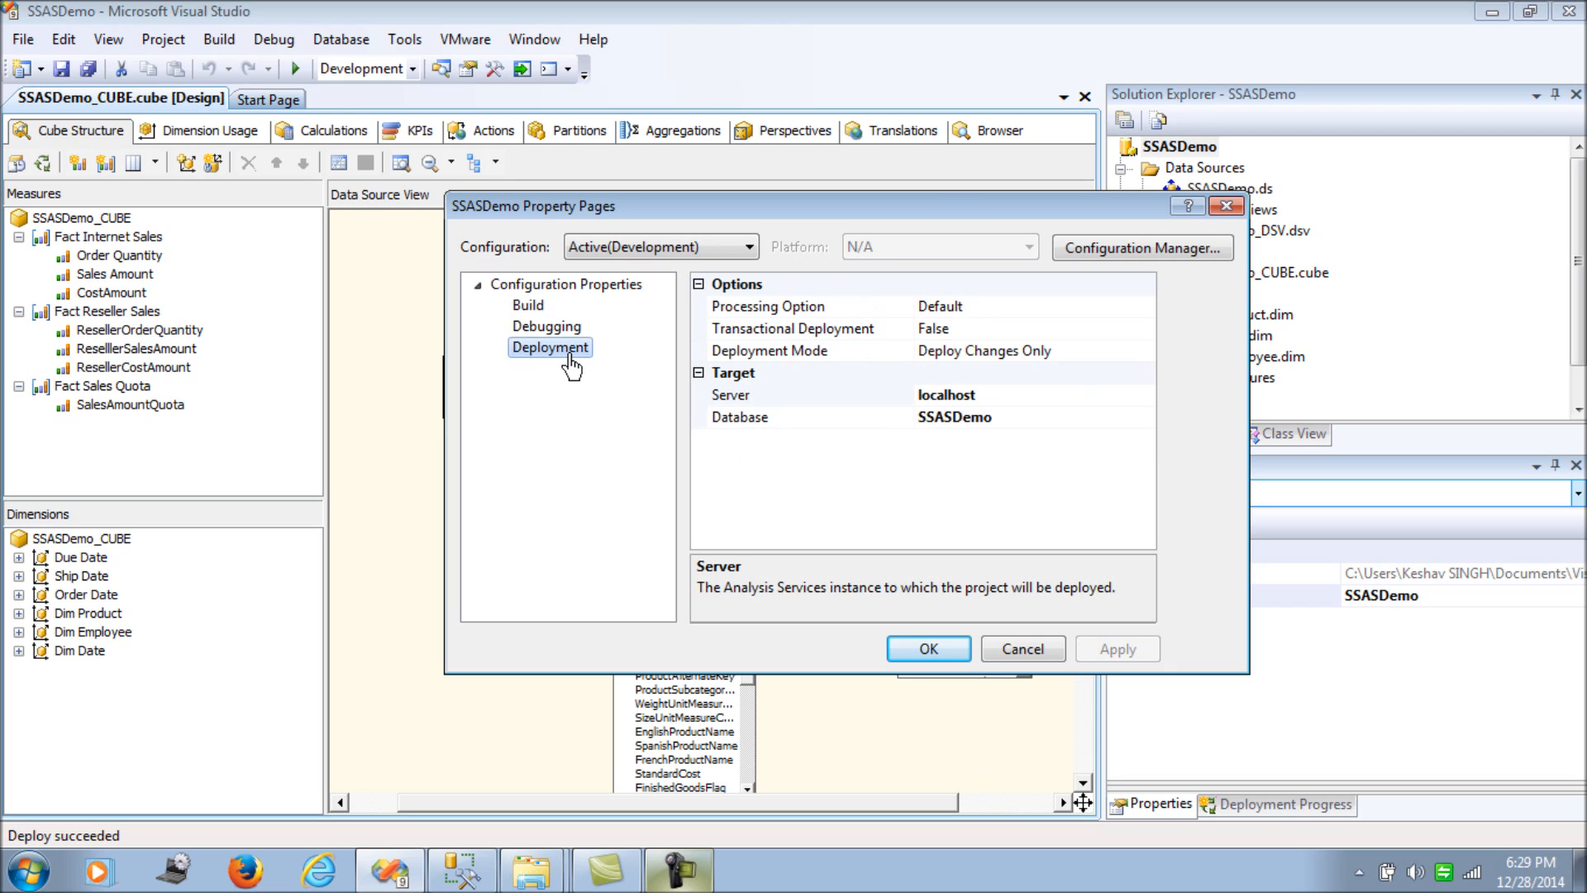
click(1000, 413)
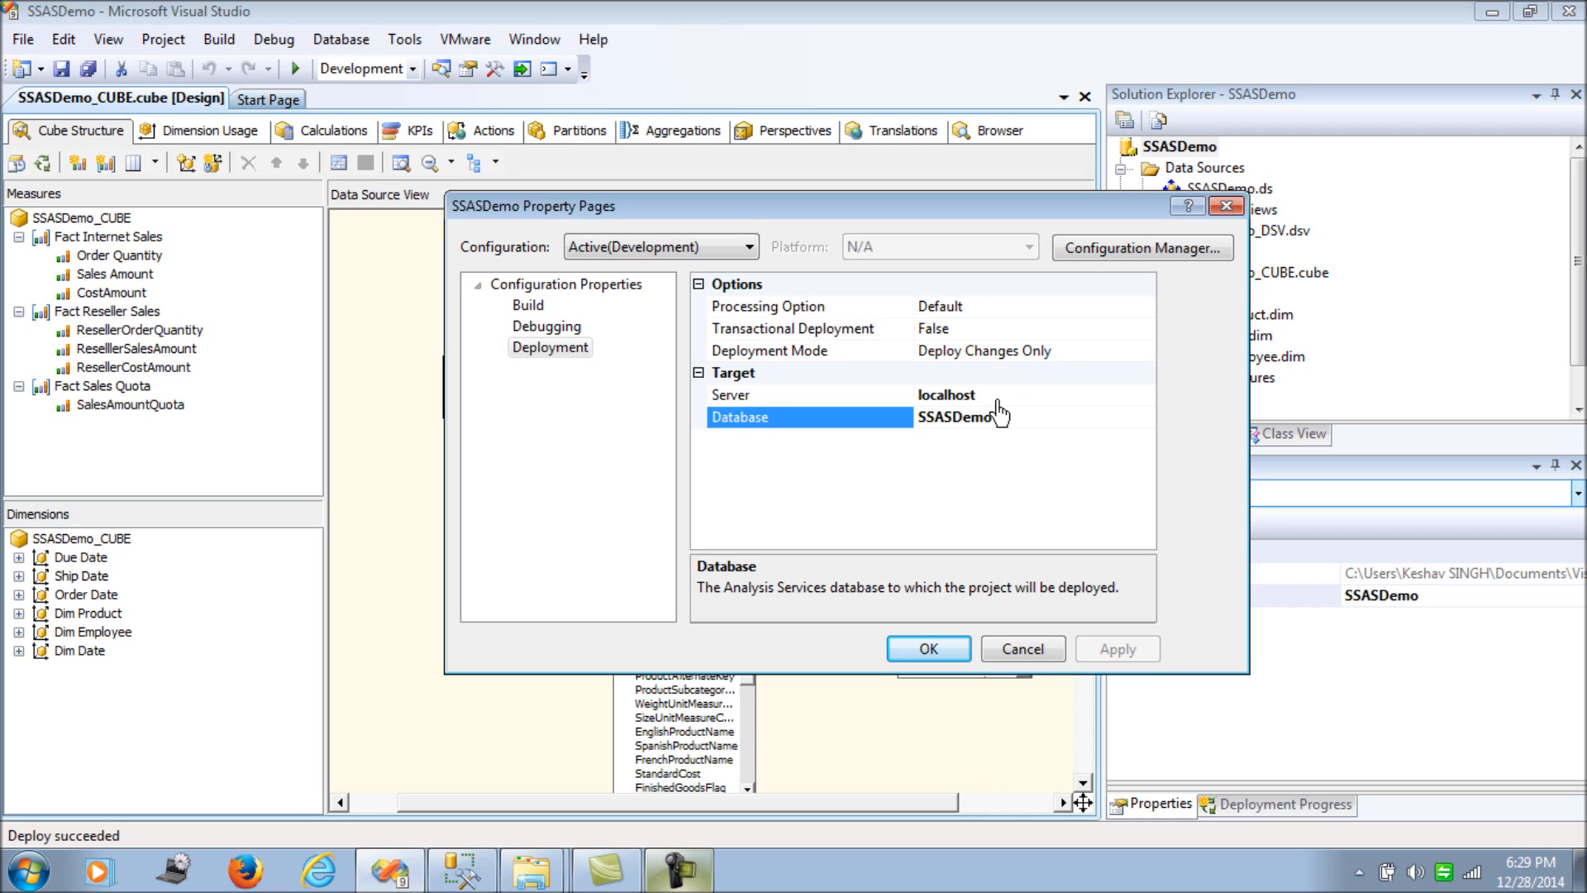
click(1000, 400)
click(1006, 420)
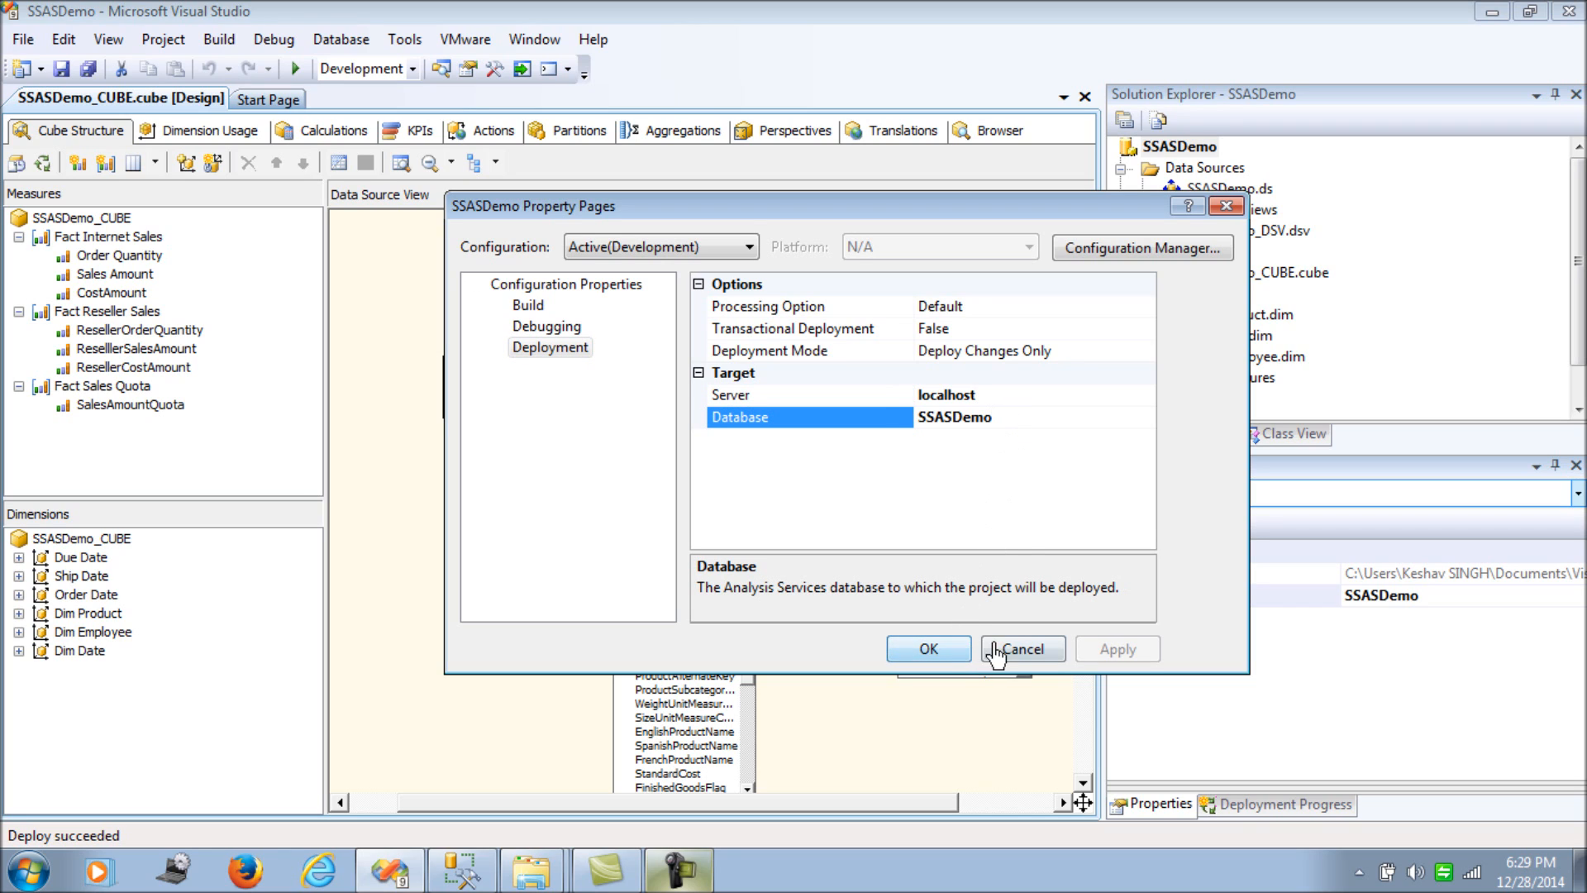
click(943, 655)
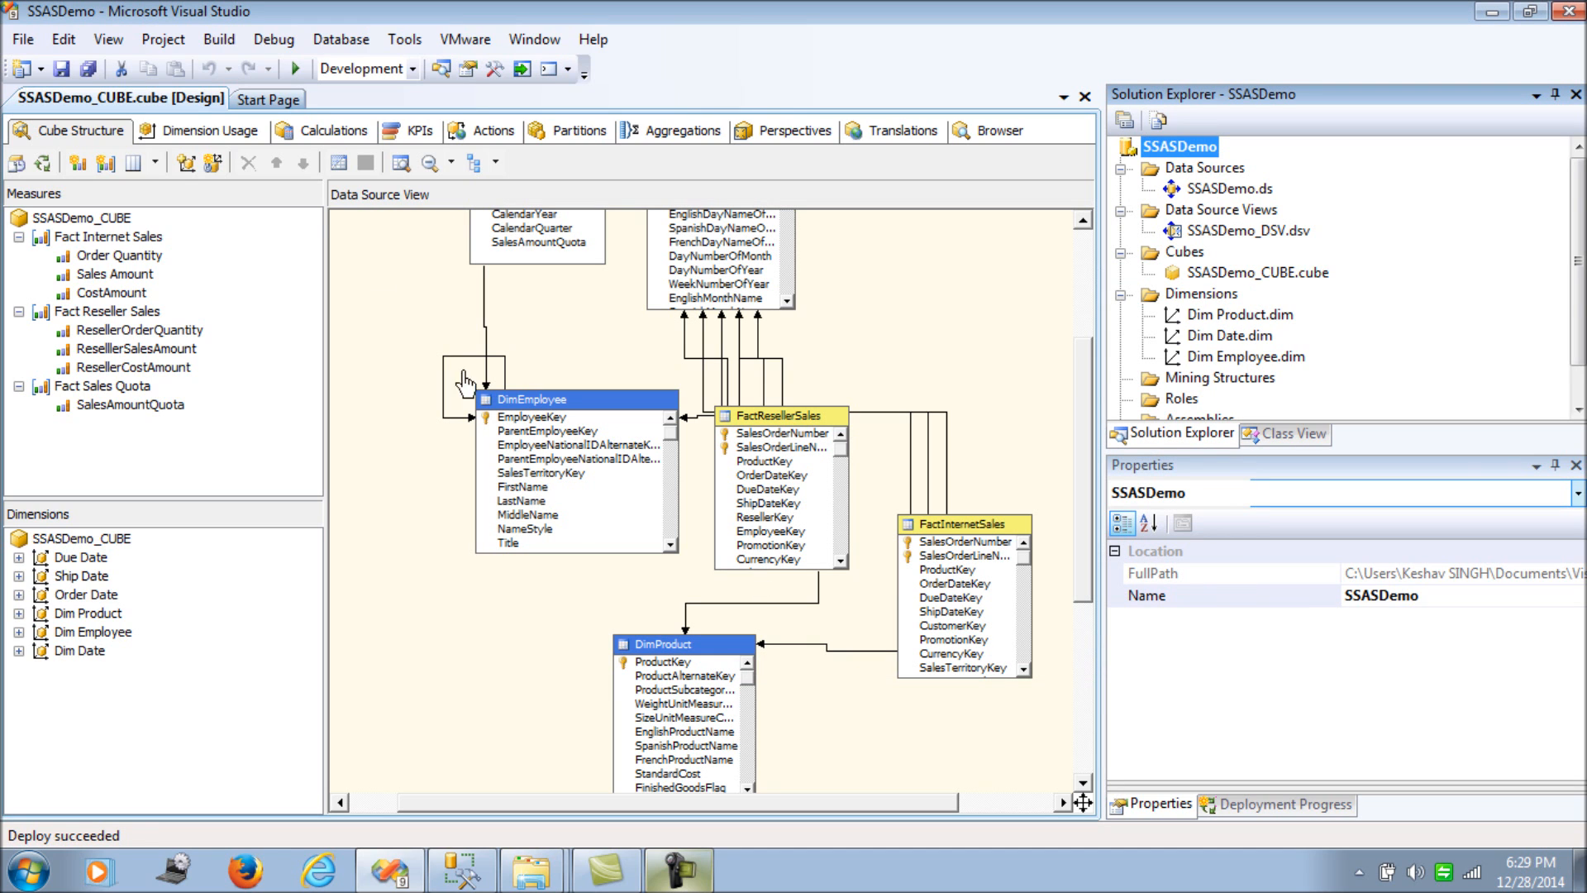
- Build SSASDemo, deploy it to localhost, then switch to SQL Server Management Studio
click(219, 38)
click(248, 61)
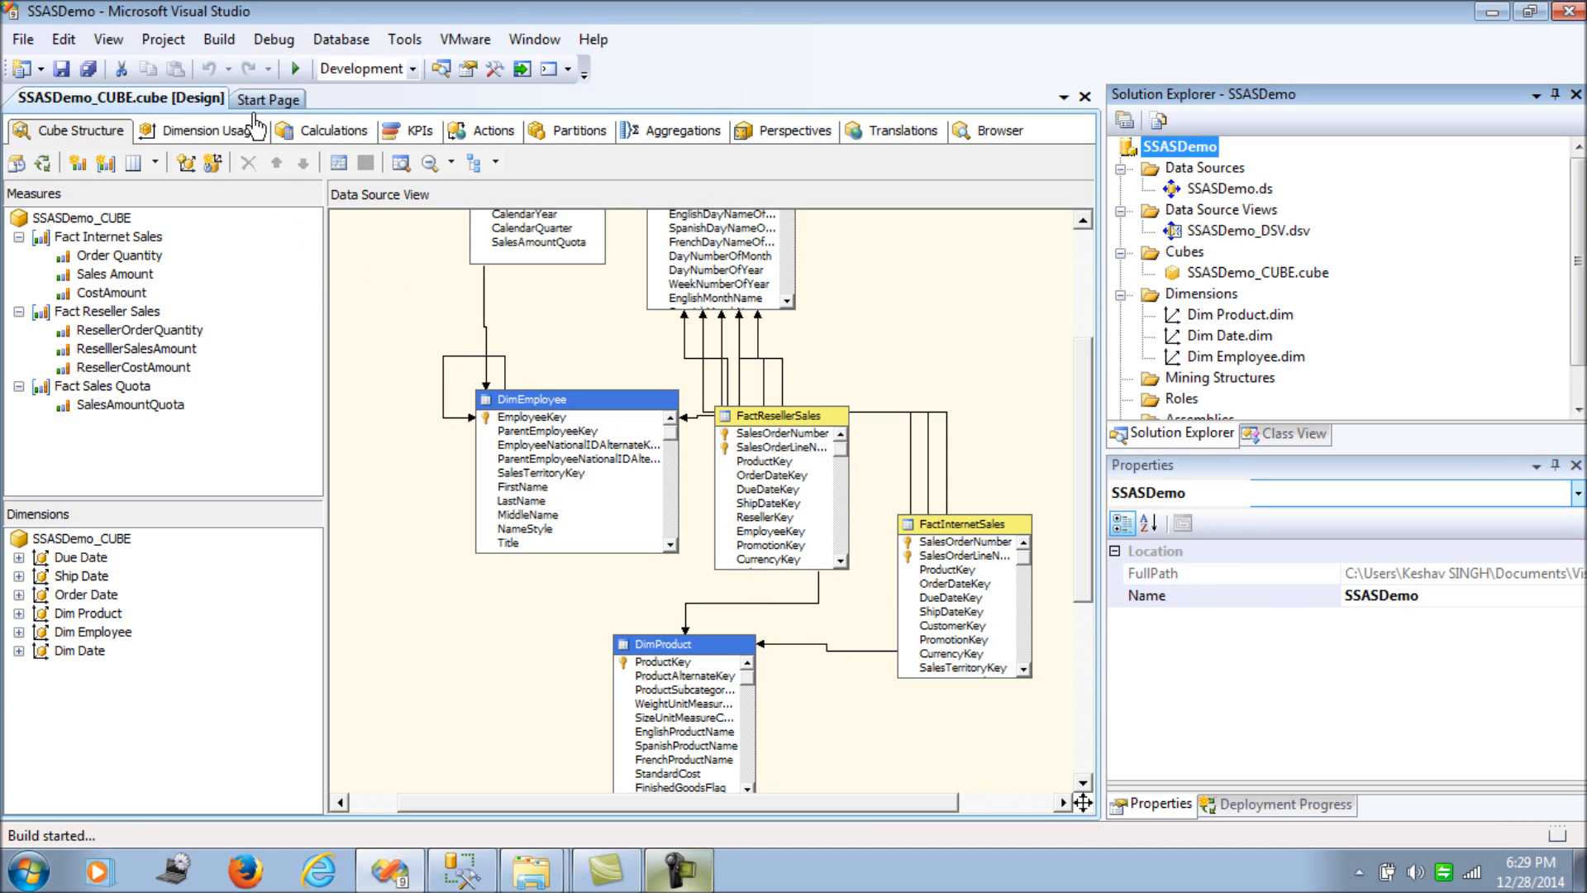
click(264, 40)
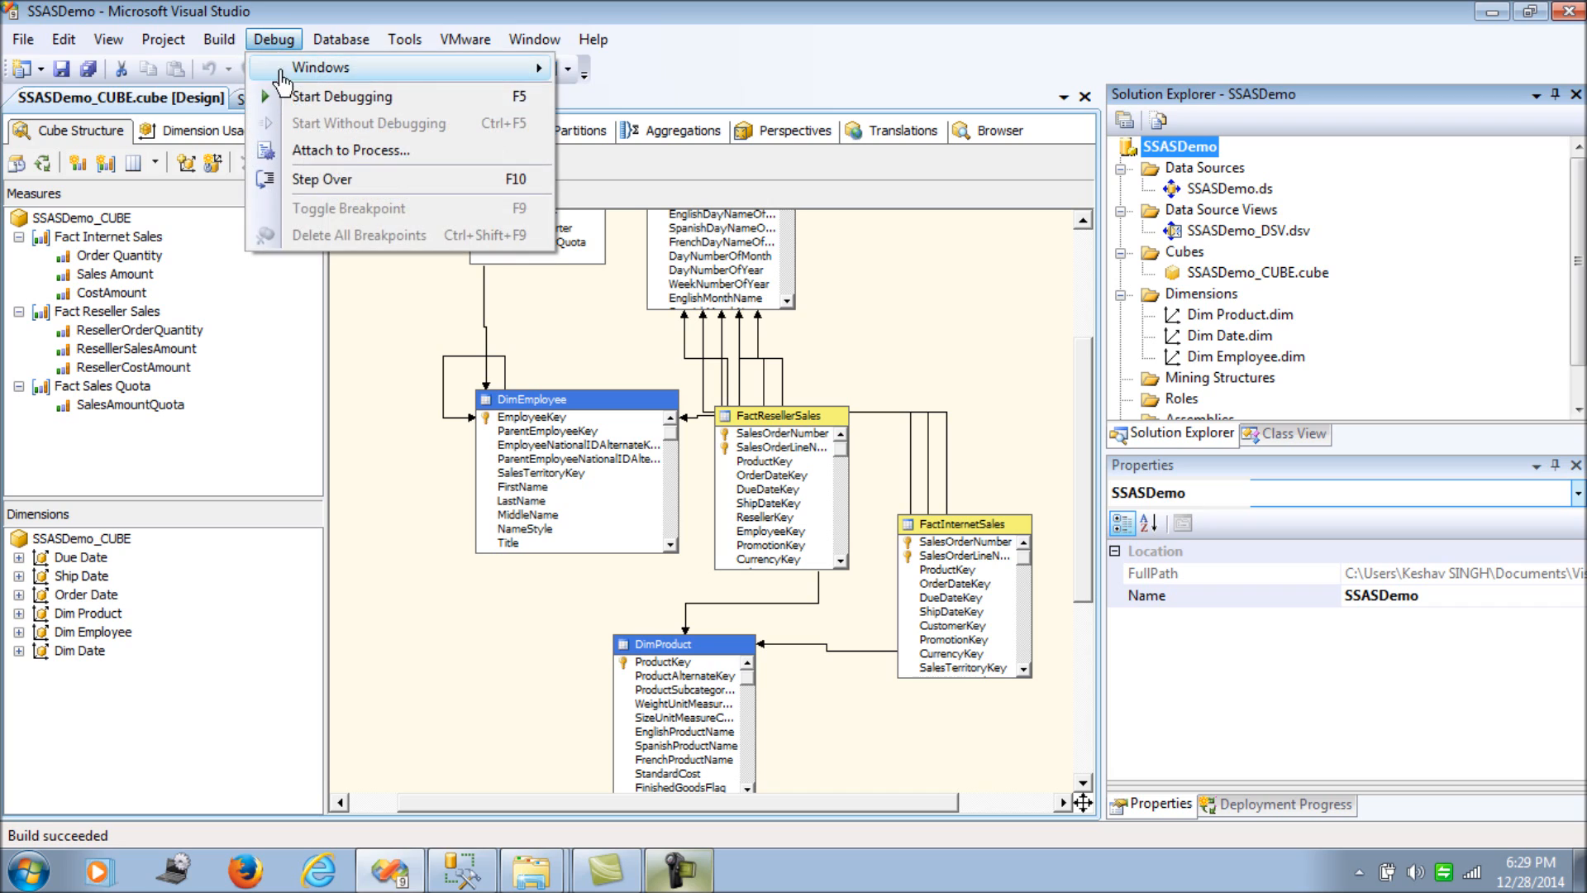
click(219, 43)
click(218, 44)
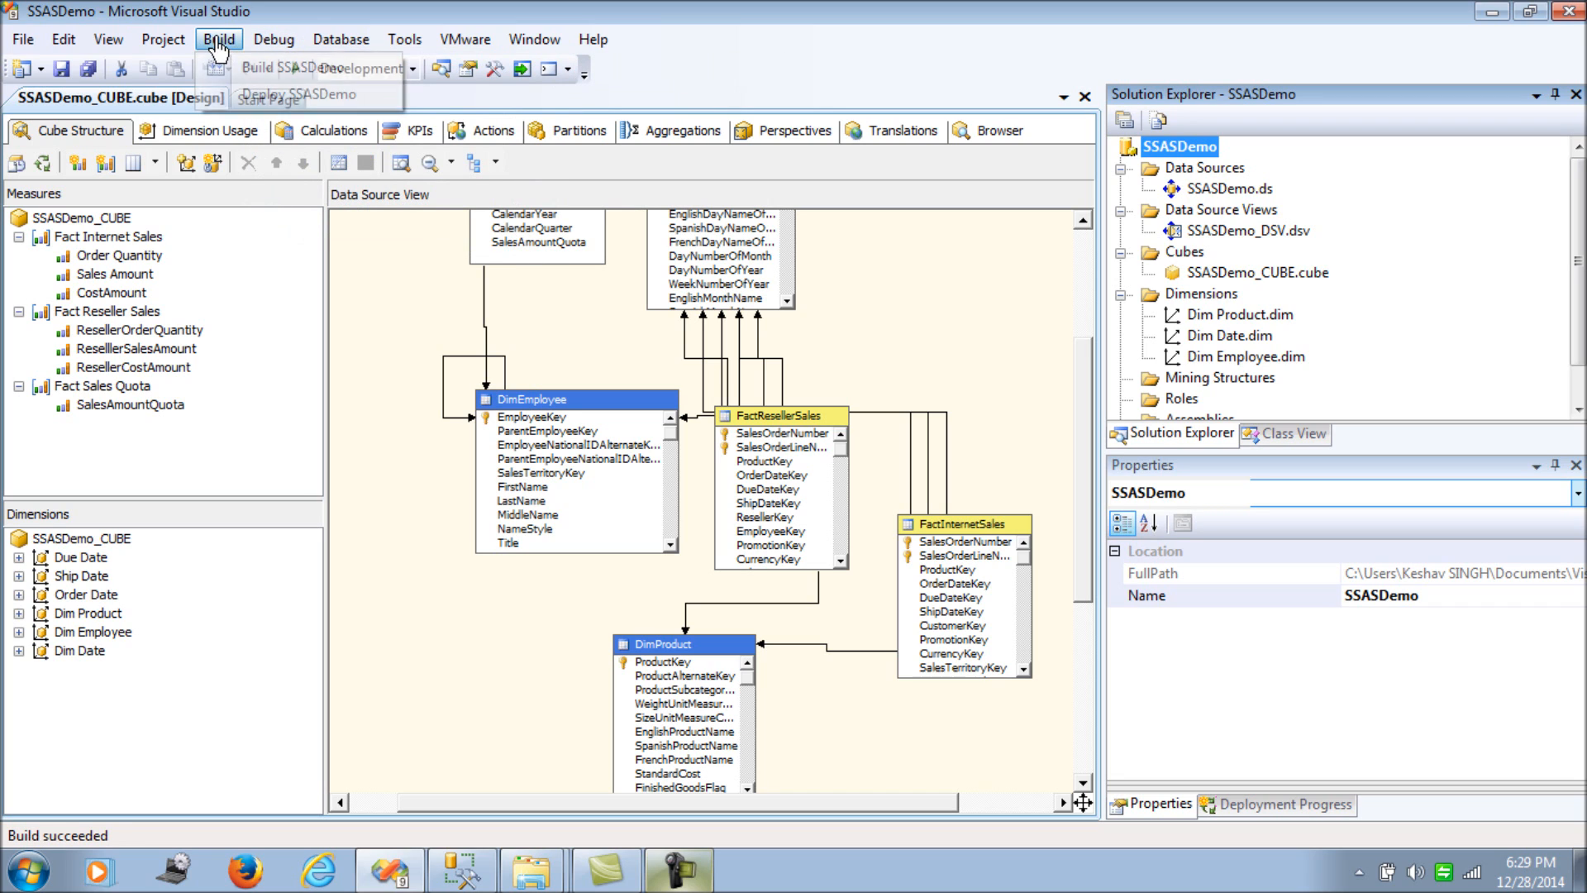
click(236, 95)
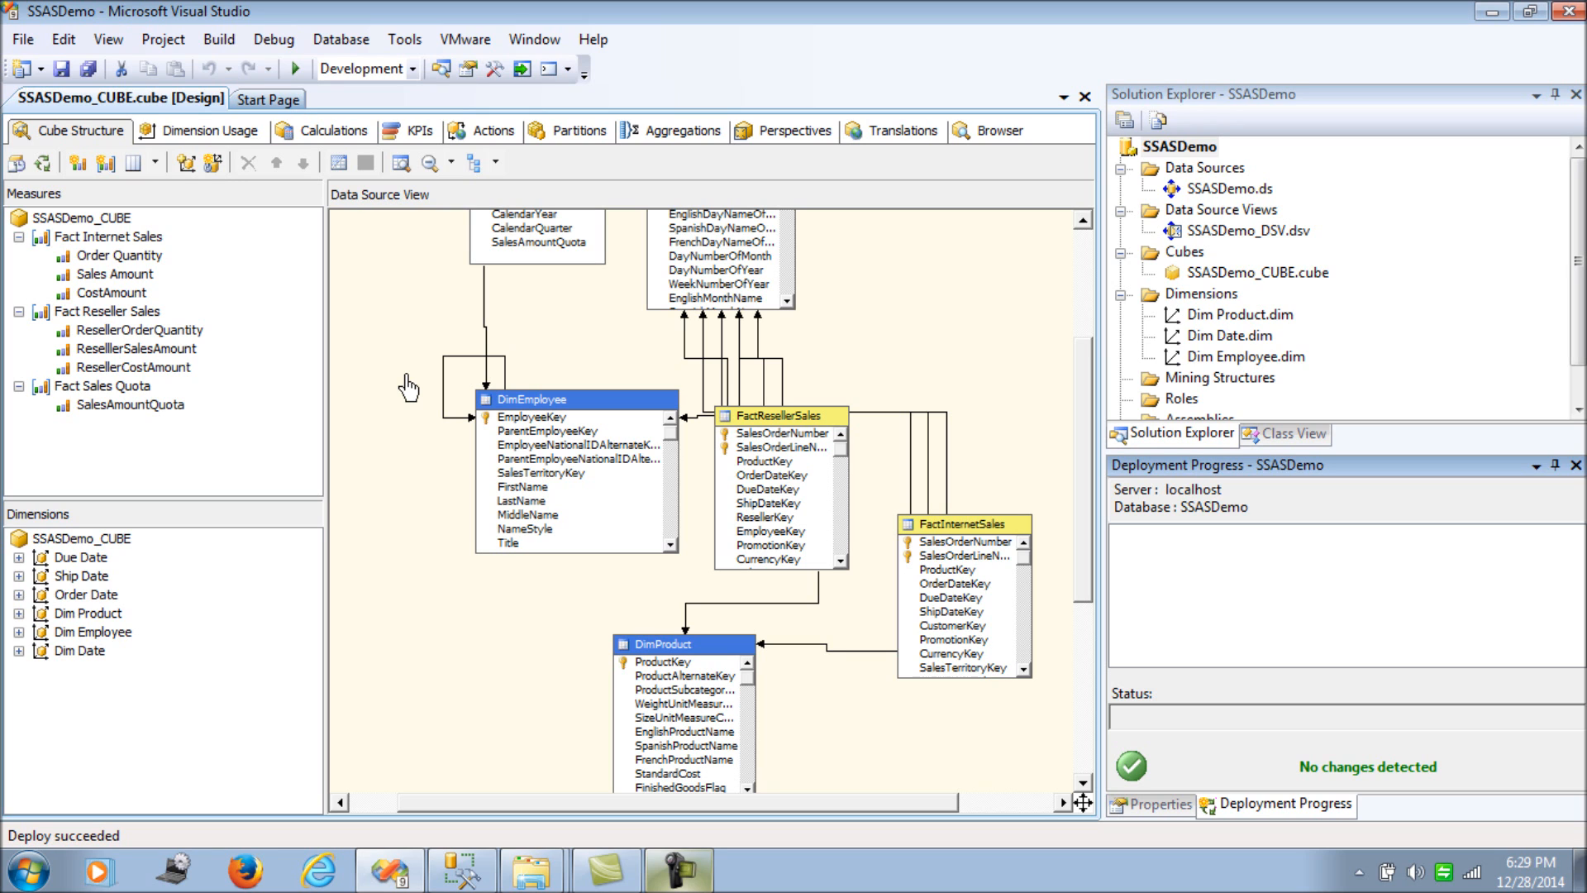
click(478, 873)
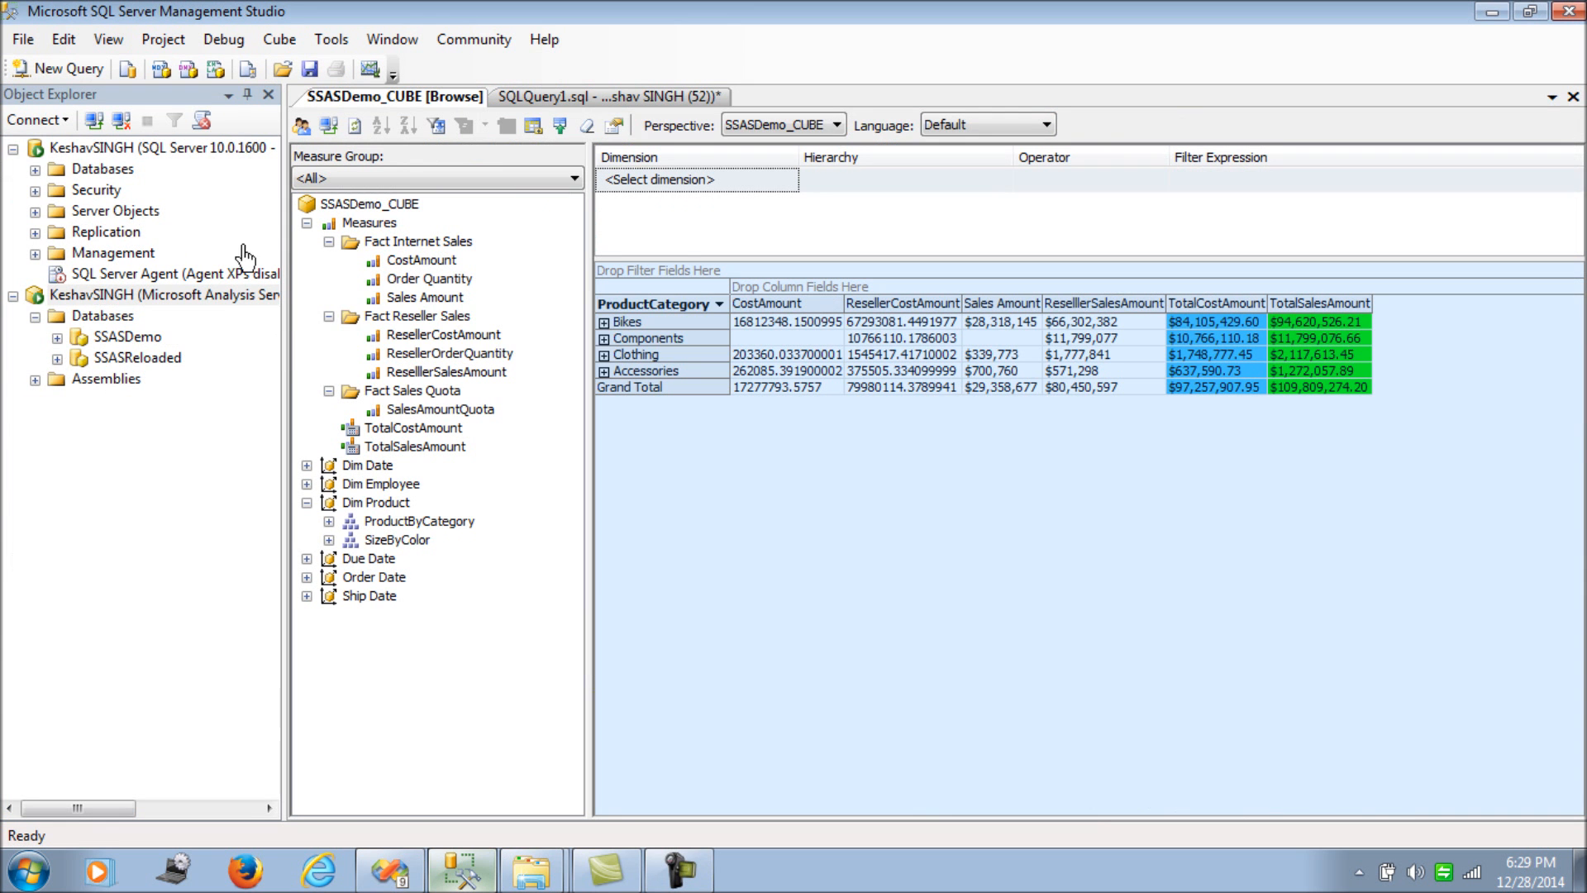
click(142, 297)
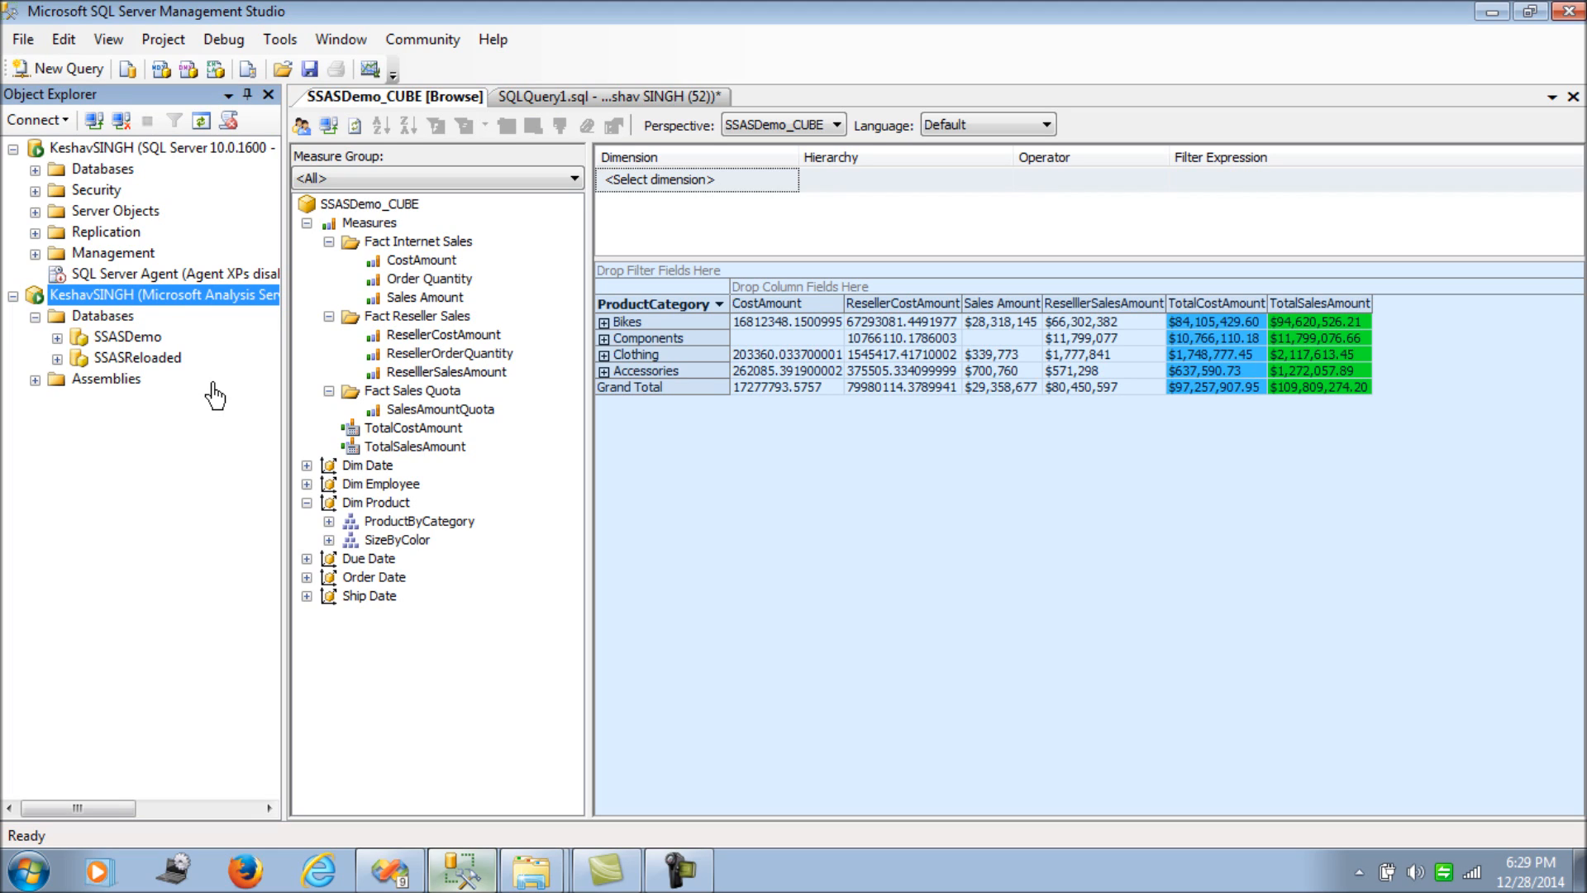
click(131, 339)
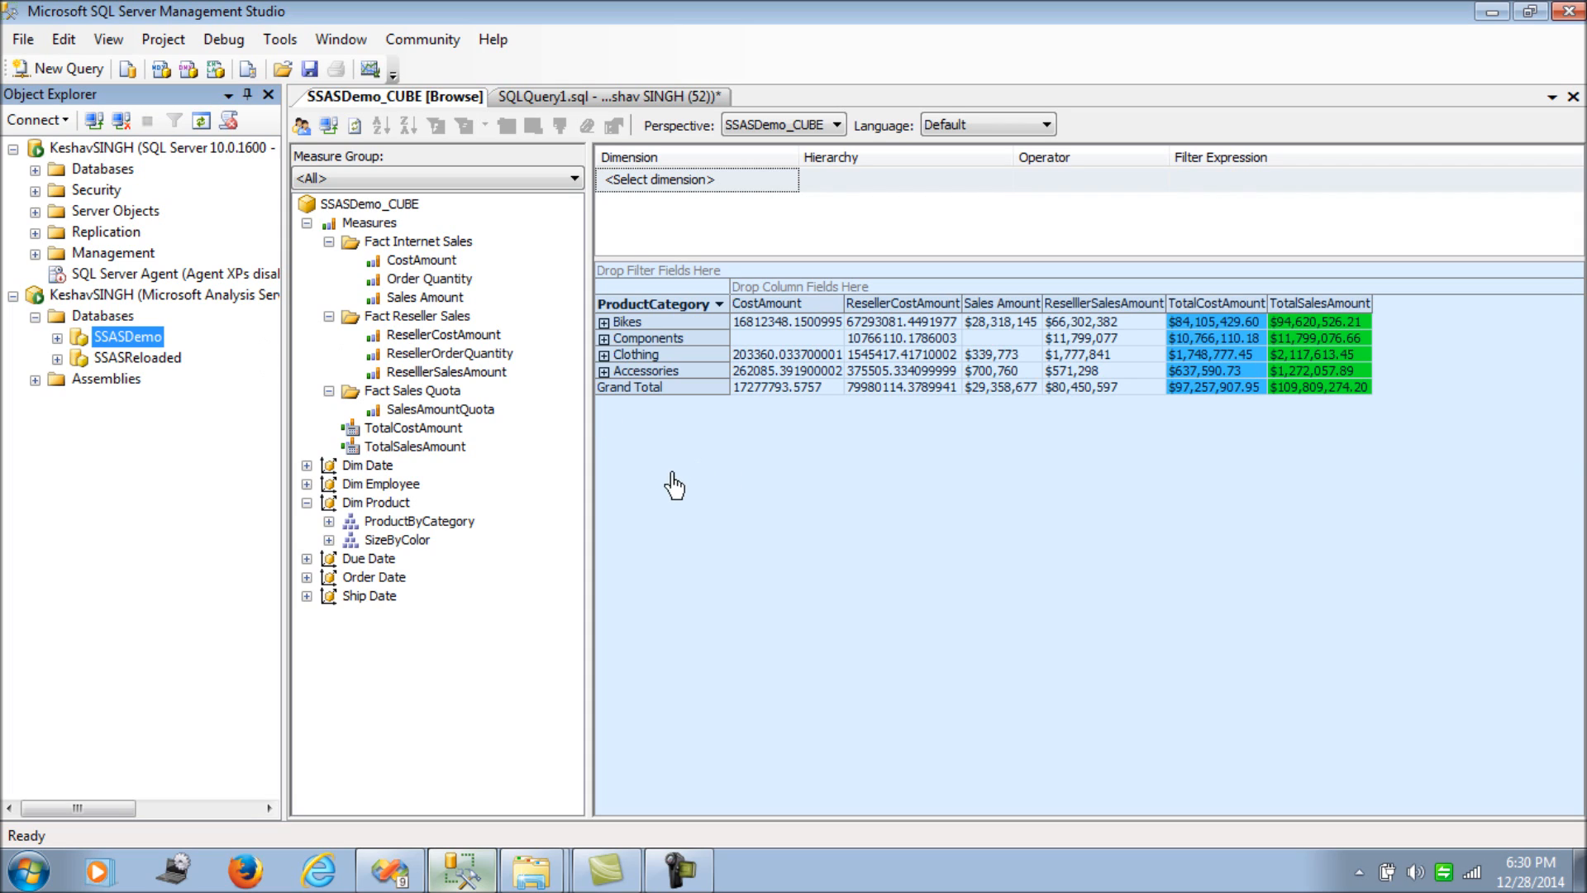
mouse_move(517, 868)
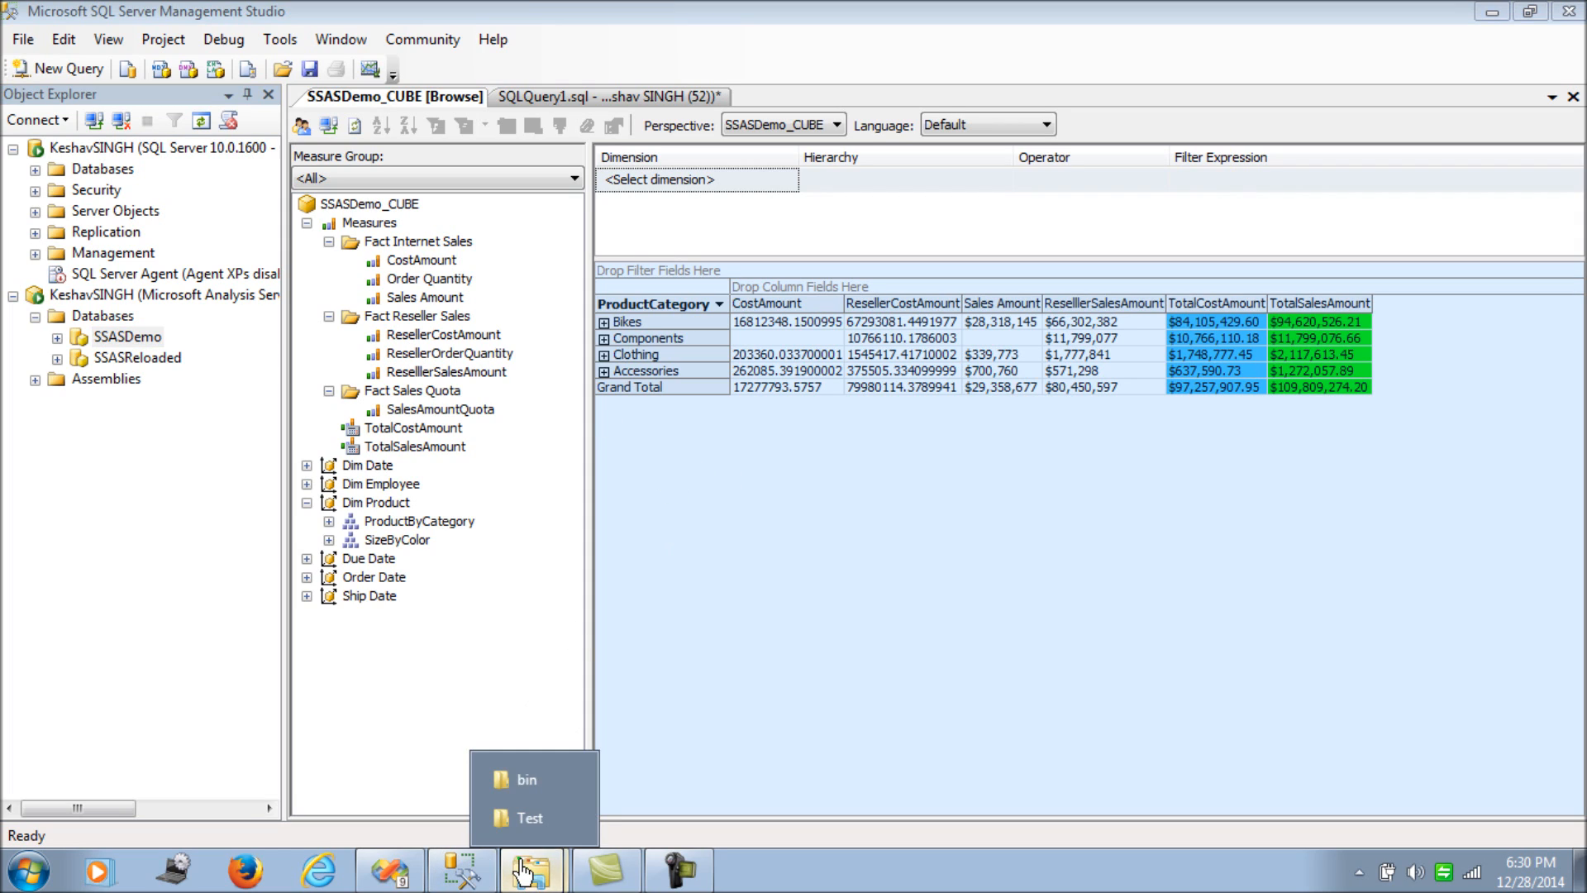
- Bring up Explorer, go up to the SSASDemo project folder and open bin
click(521, 780)
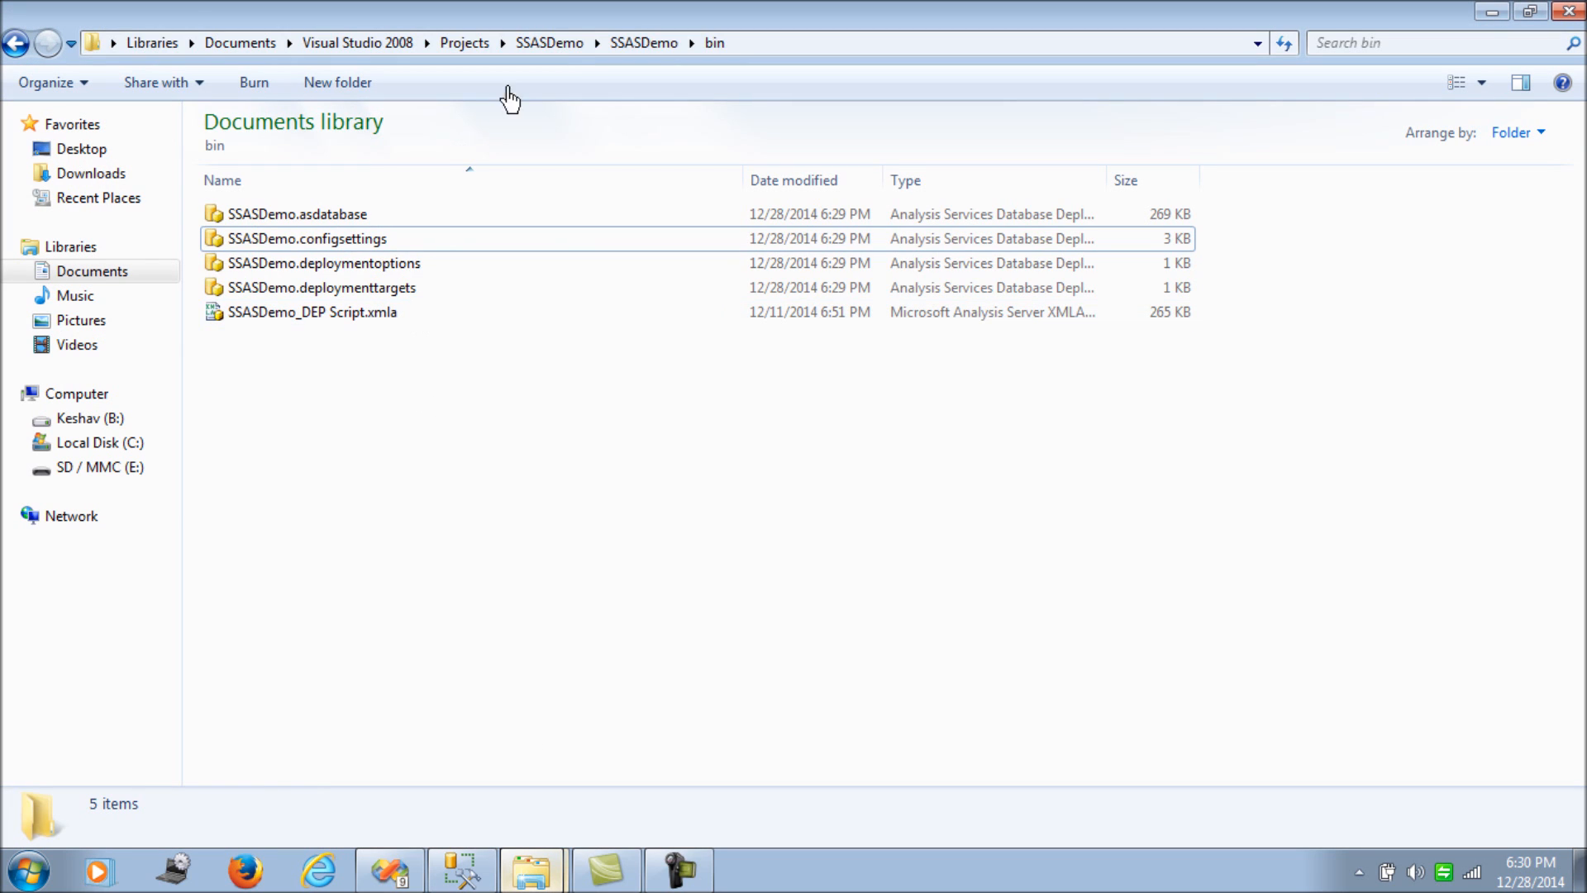
click(637, 43)
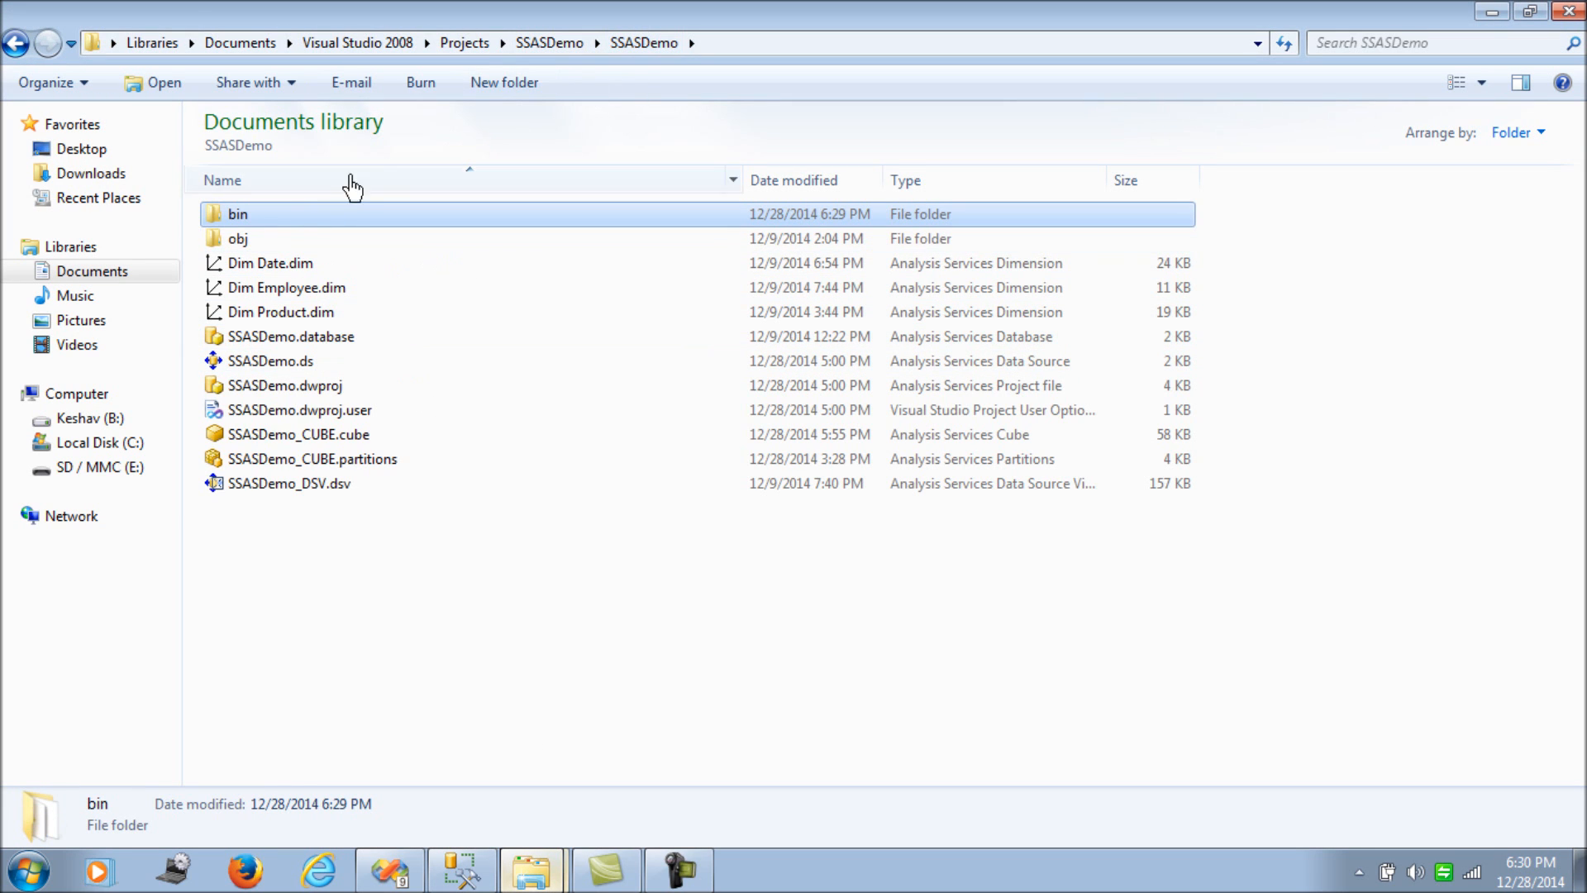
double_click(279, 225)
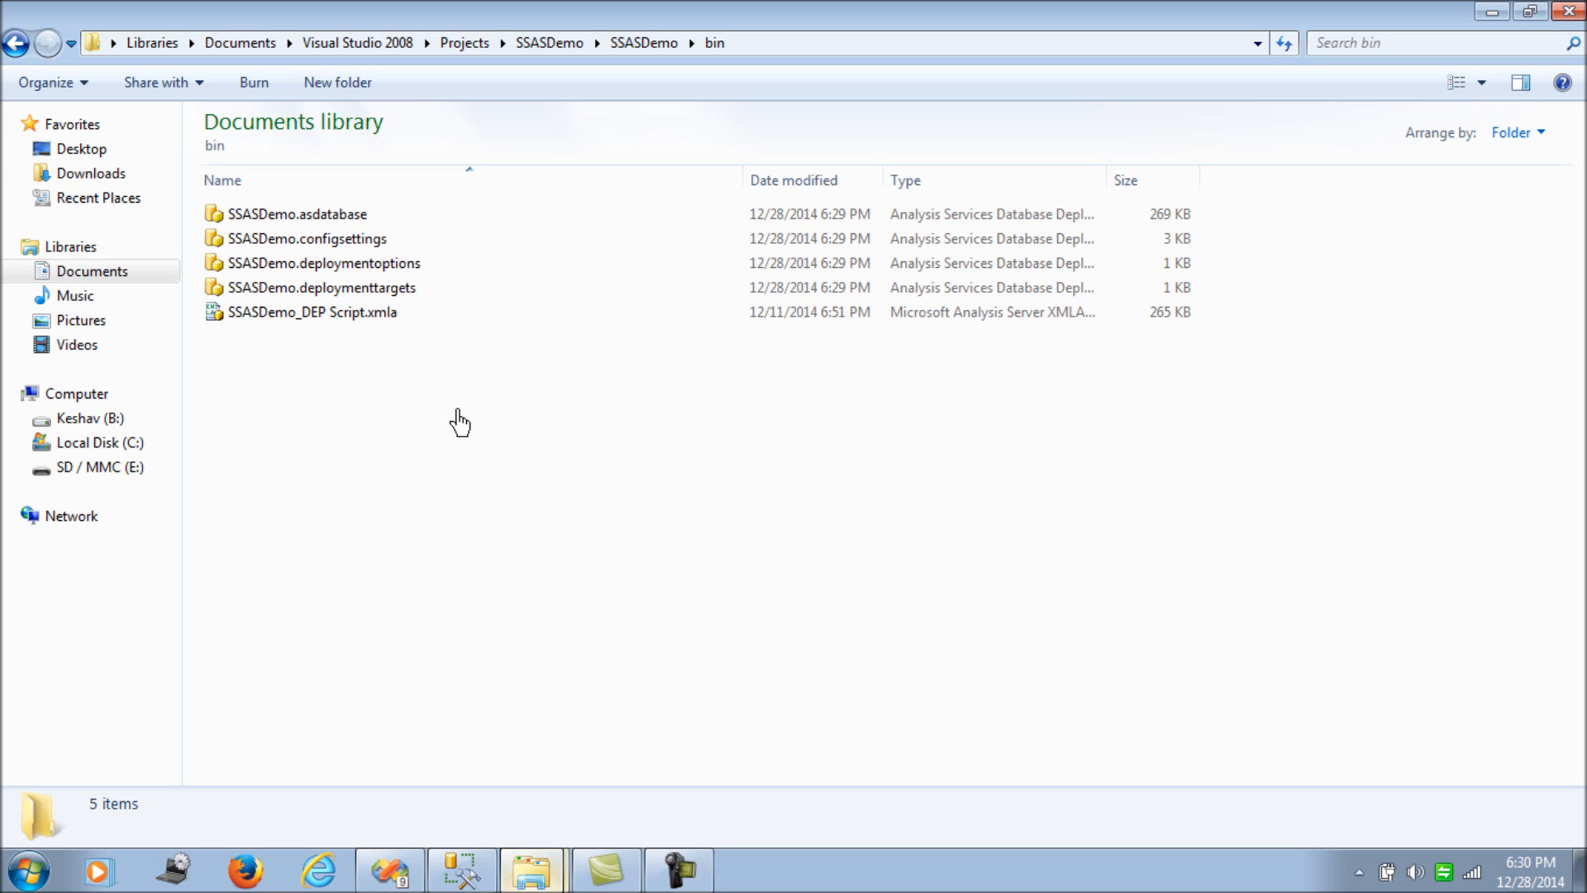
- Inspect the configsettings, deploymentoptions, asdatabase and SSASDemo_DEP Script.xmla files in bin
click(382, 239)
click(382, 262)
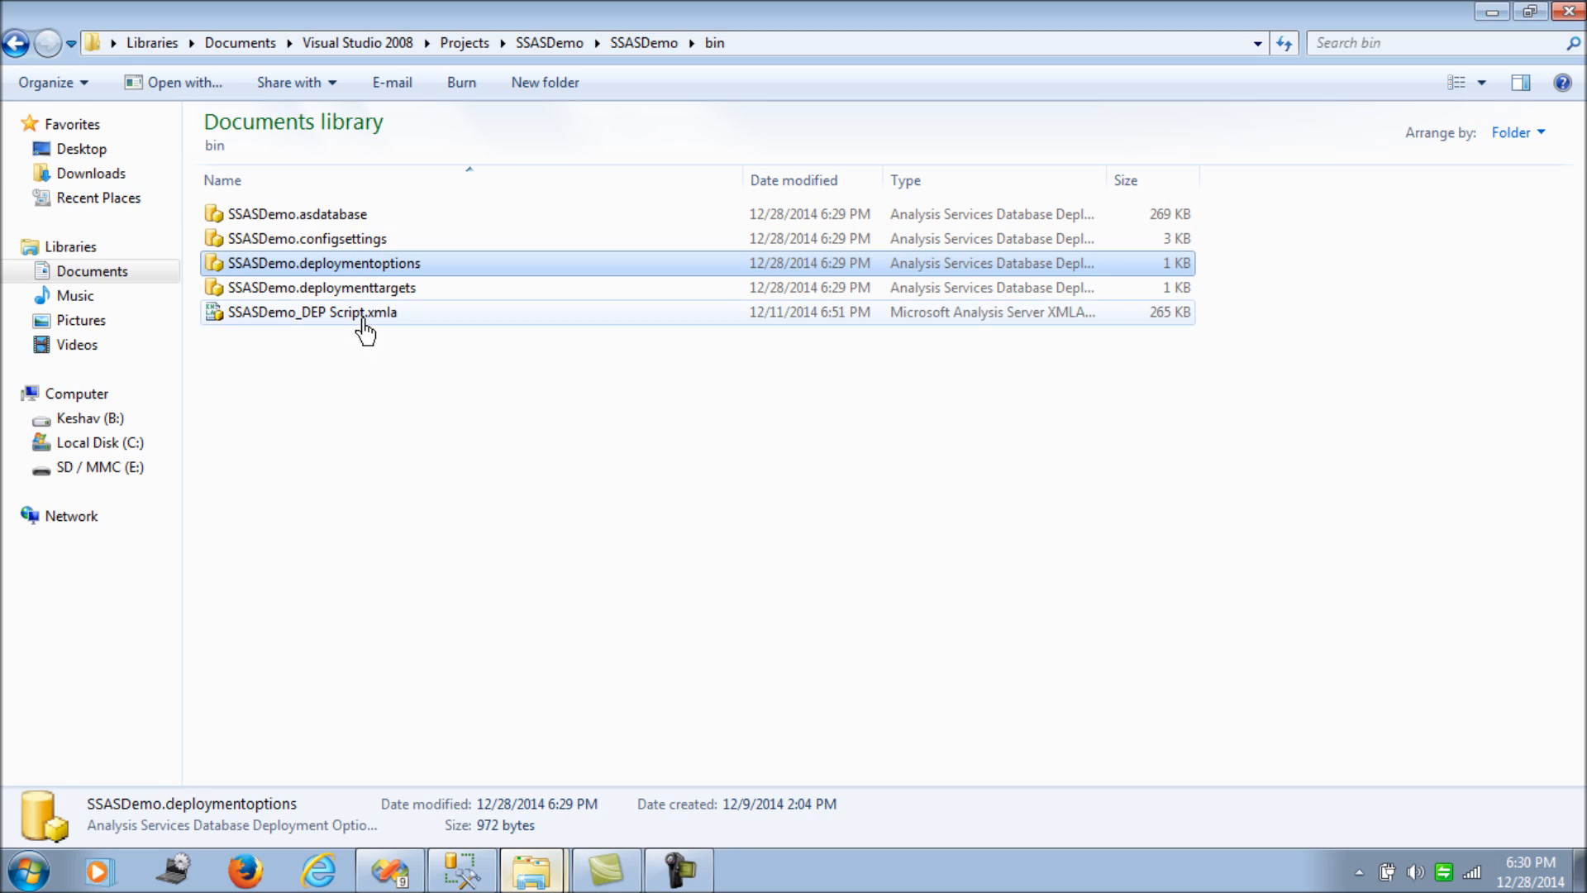
click(358, 314)
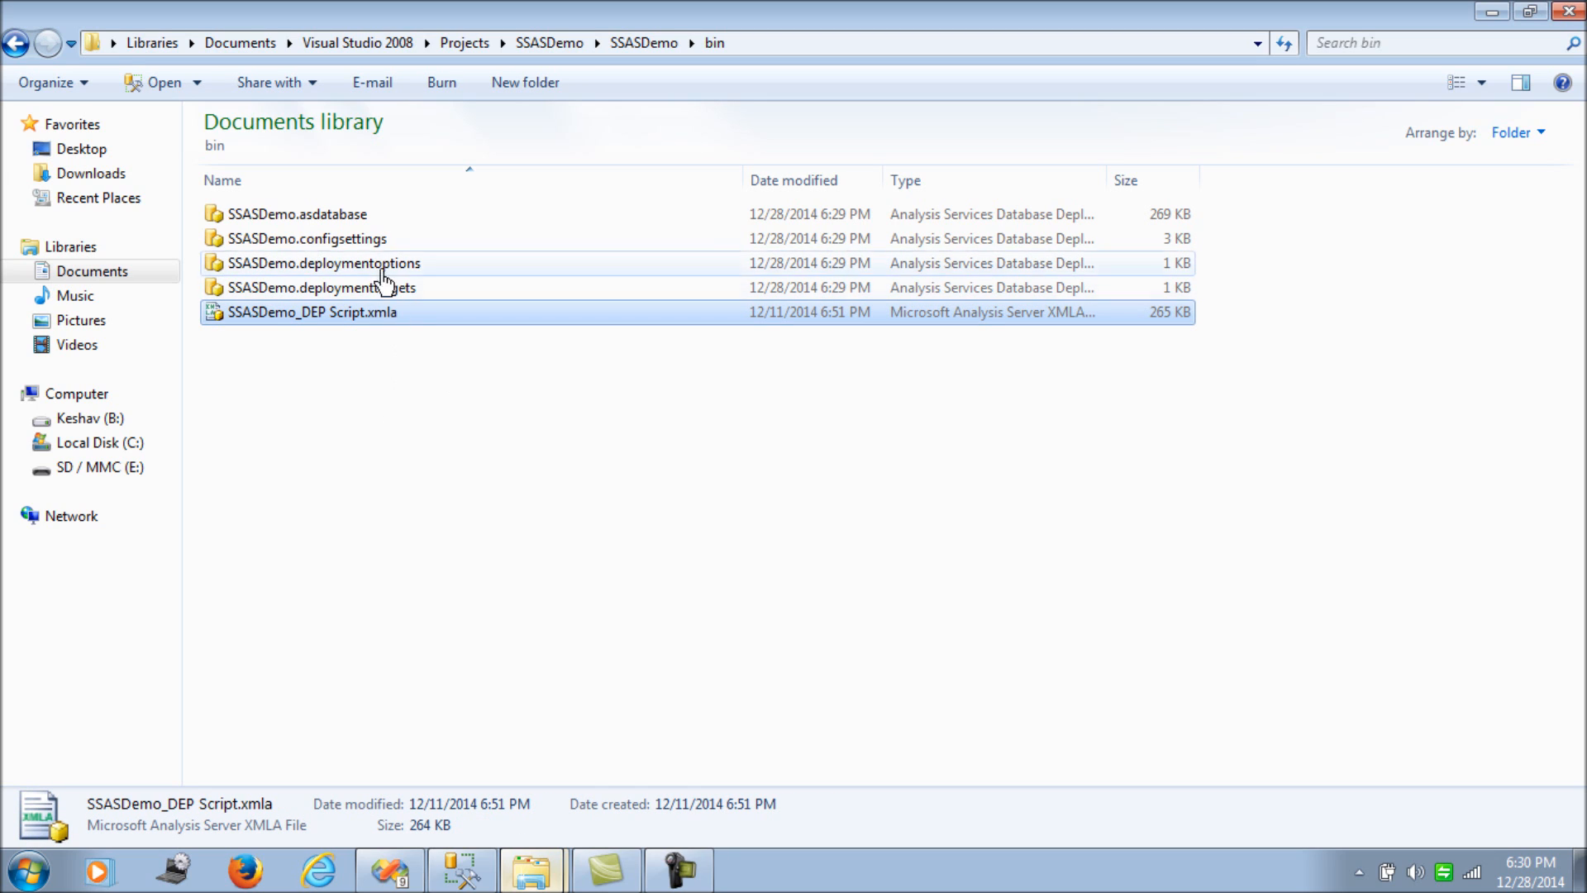
click(372, 218)
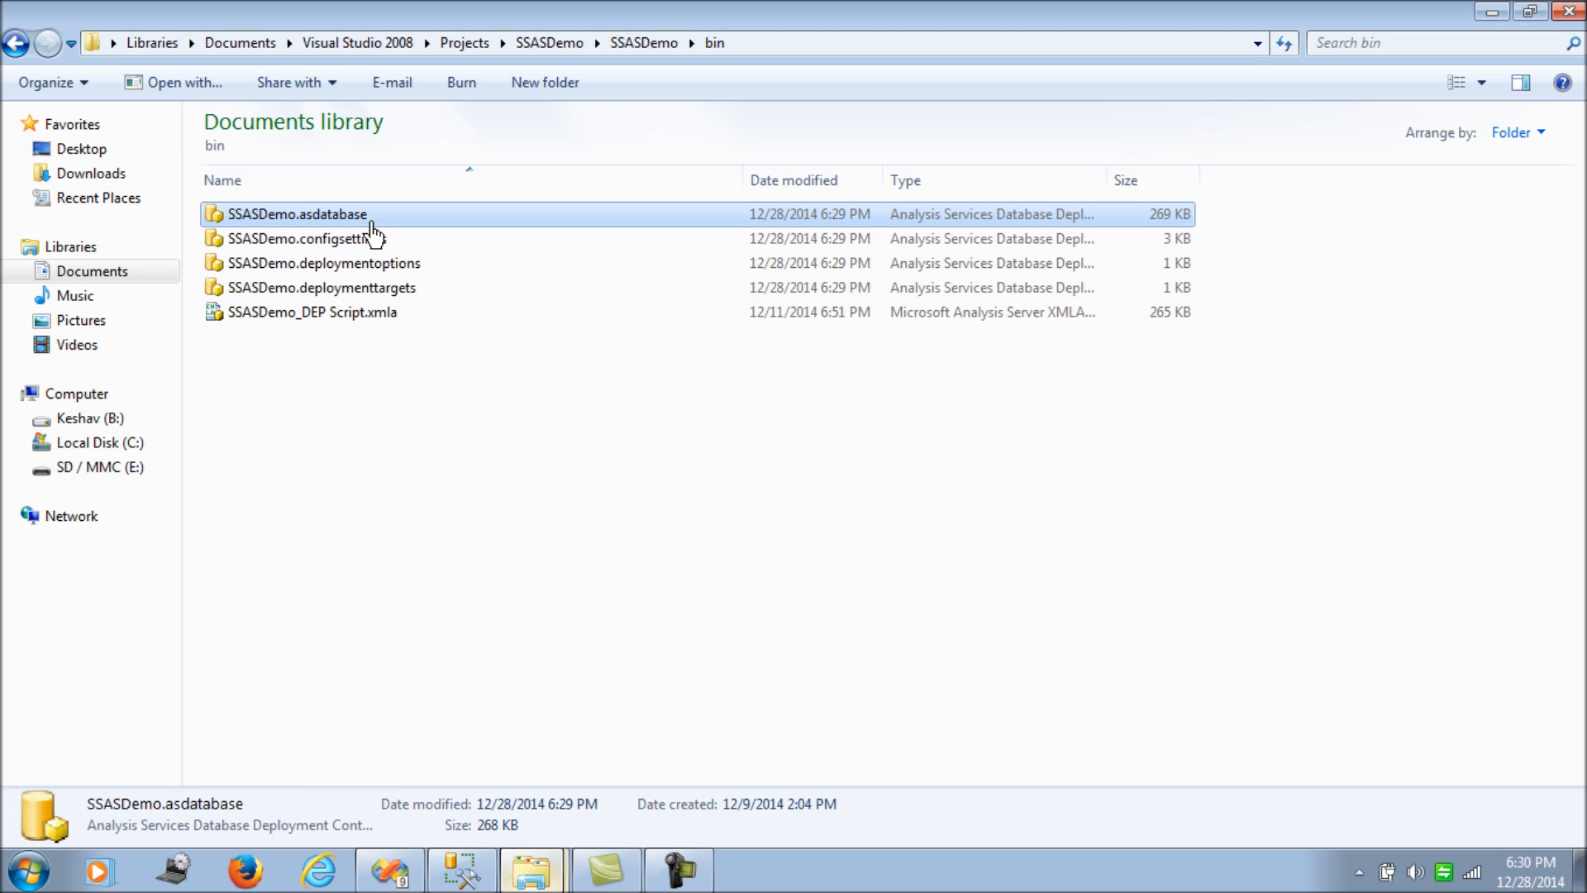
click(387, 317)
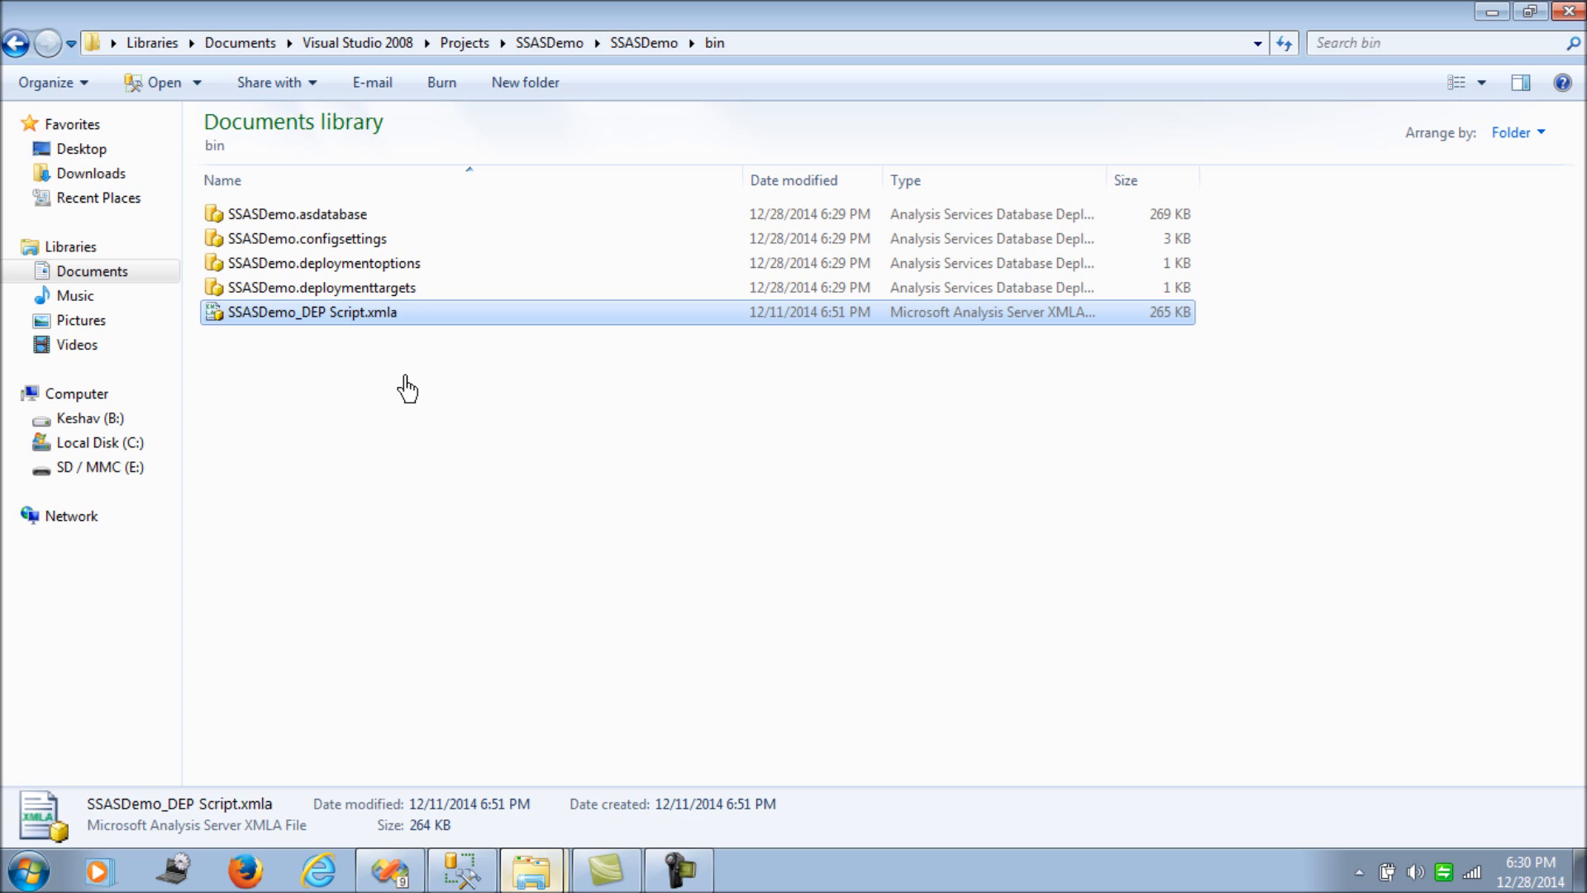
- Open a Command Prompt via Start search and clear it with cls
click(33, 872)
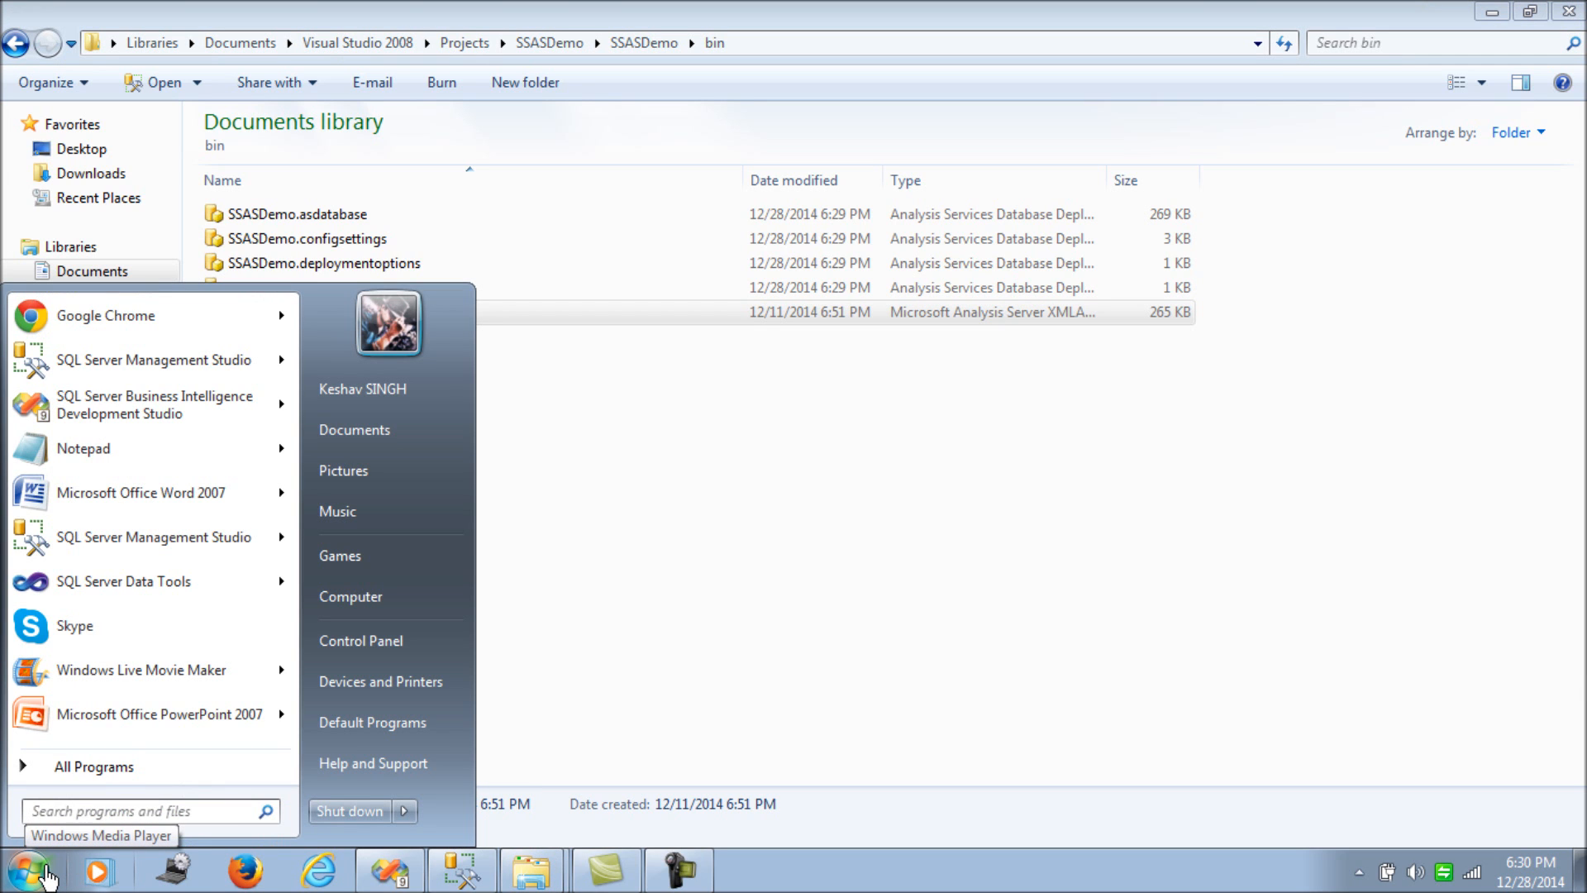
text(cmd)
key(Return)
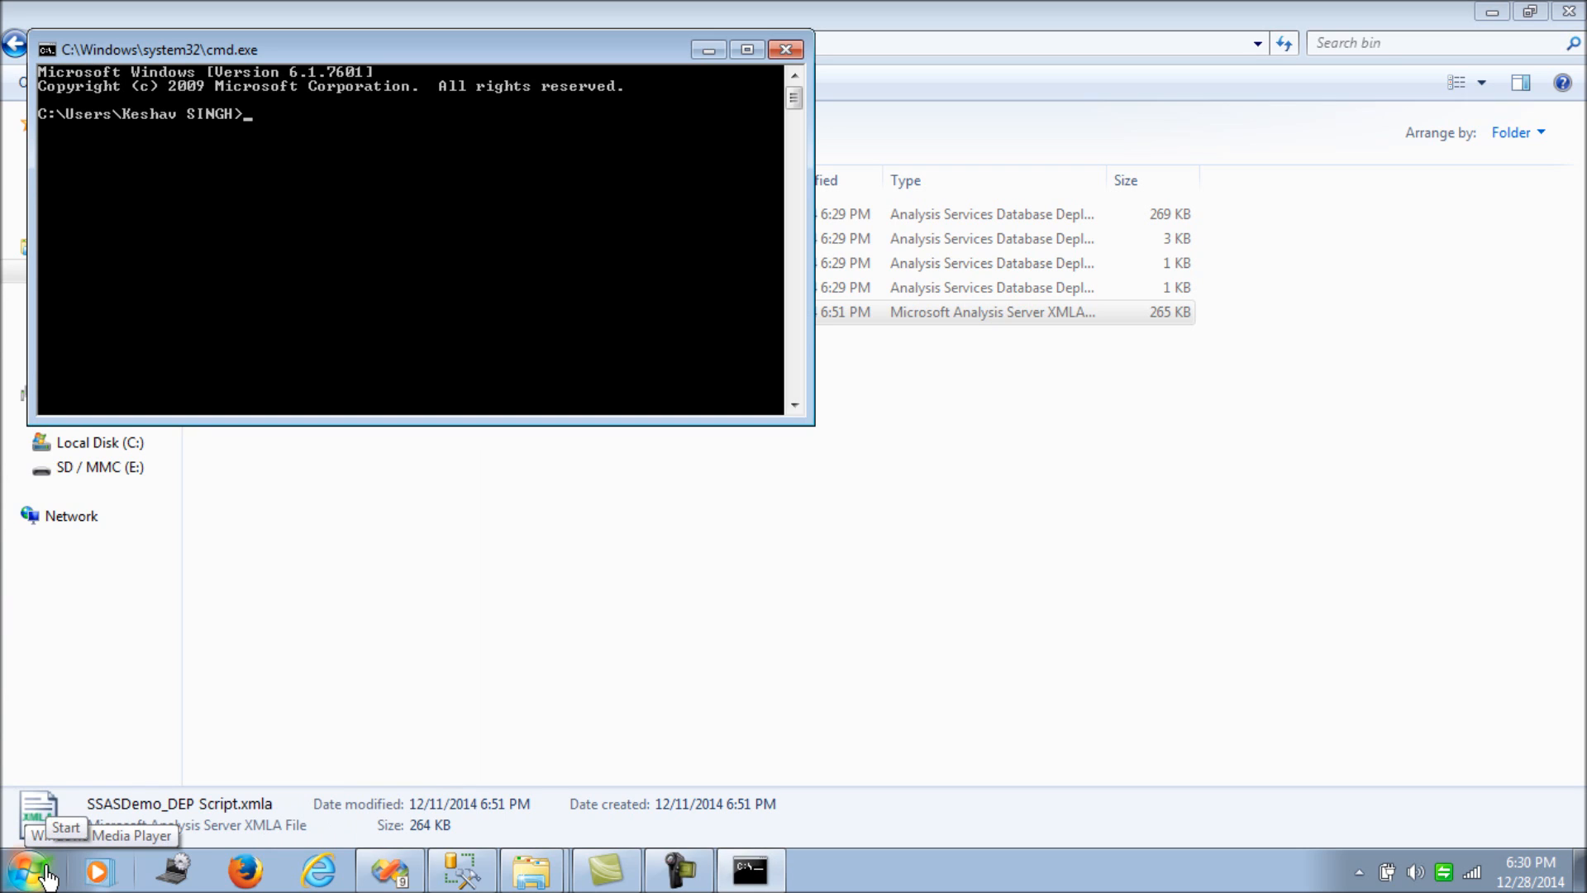
text(cls)
key(Return)
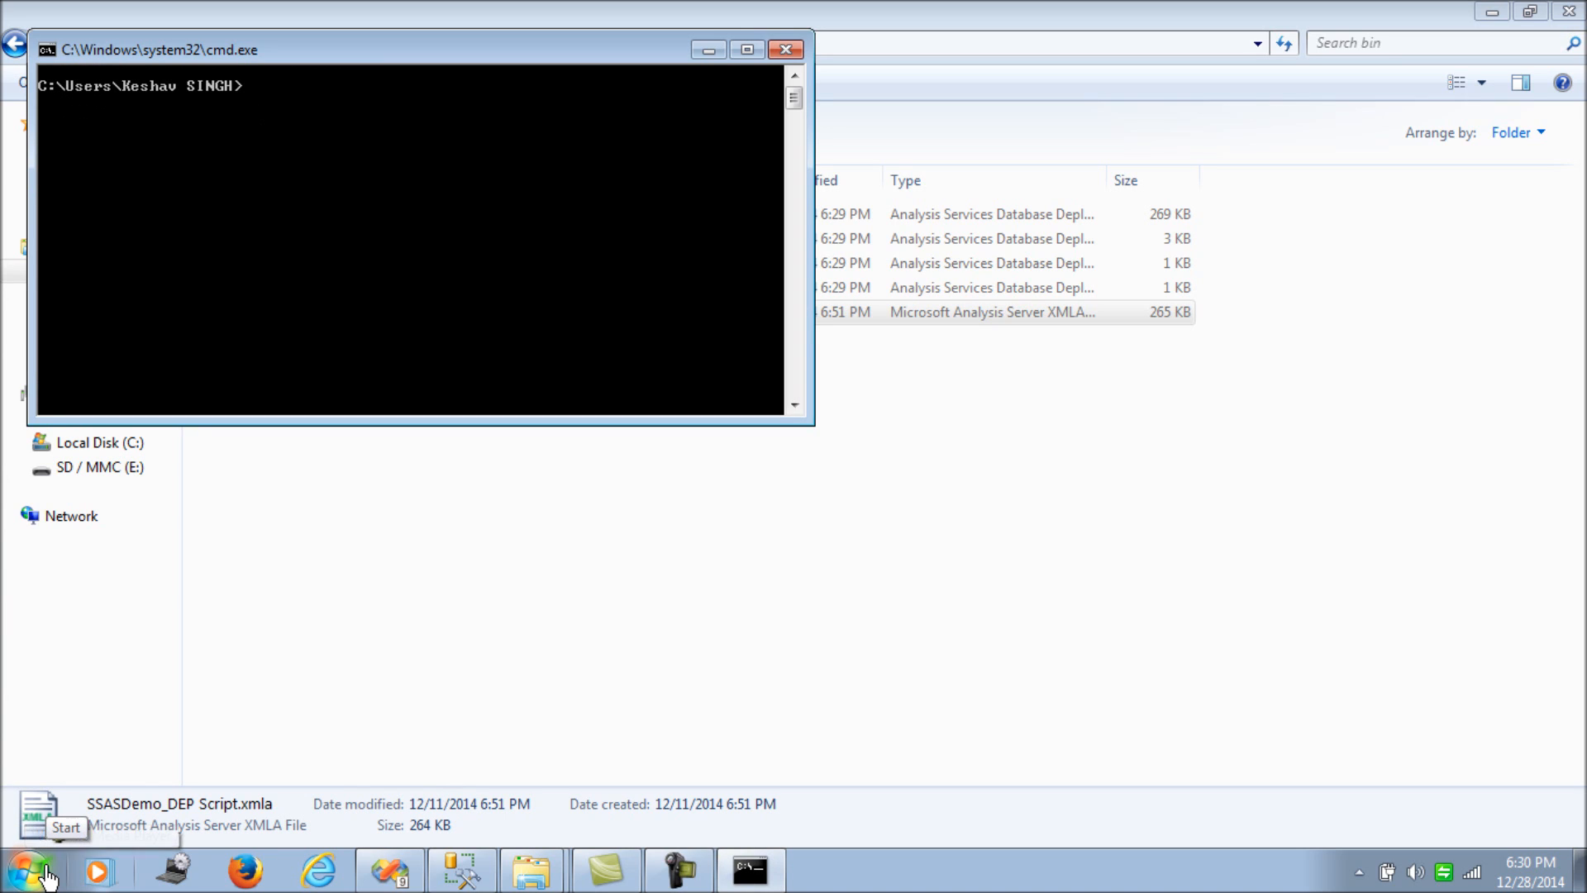
- Run Microsoft.AnalysisServices.Deployment.exe from the console
text(Microsoft)
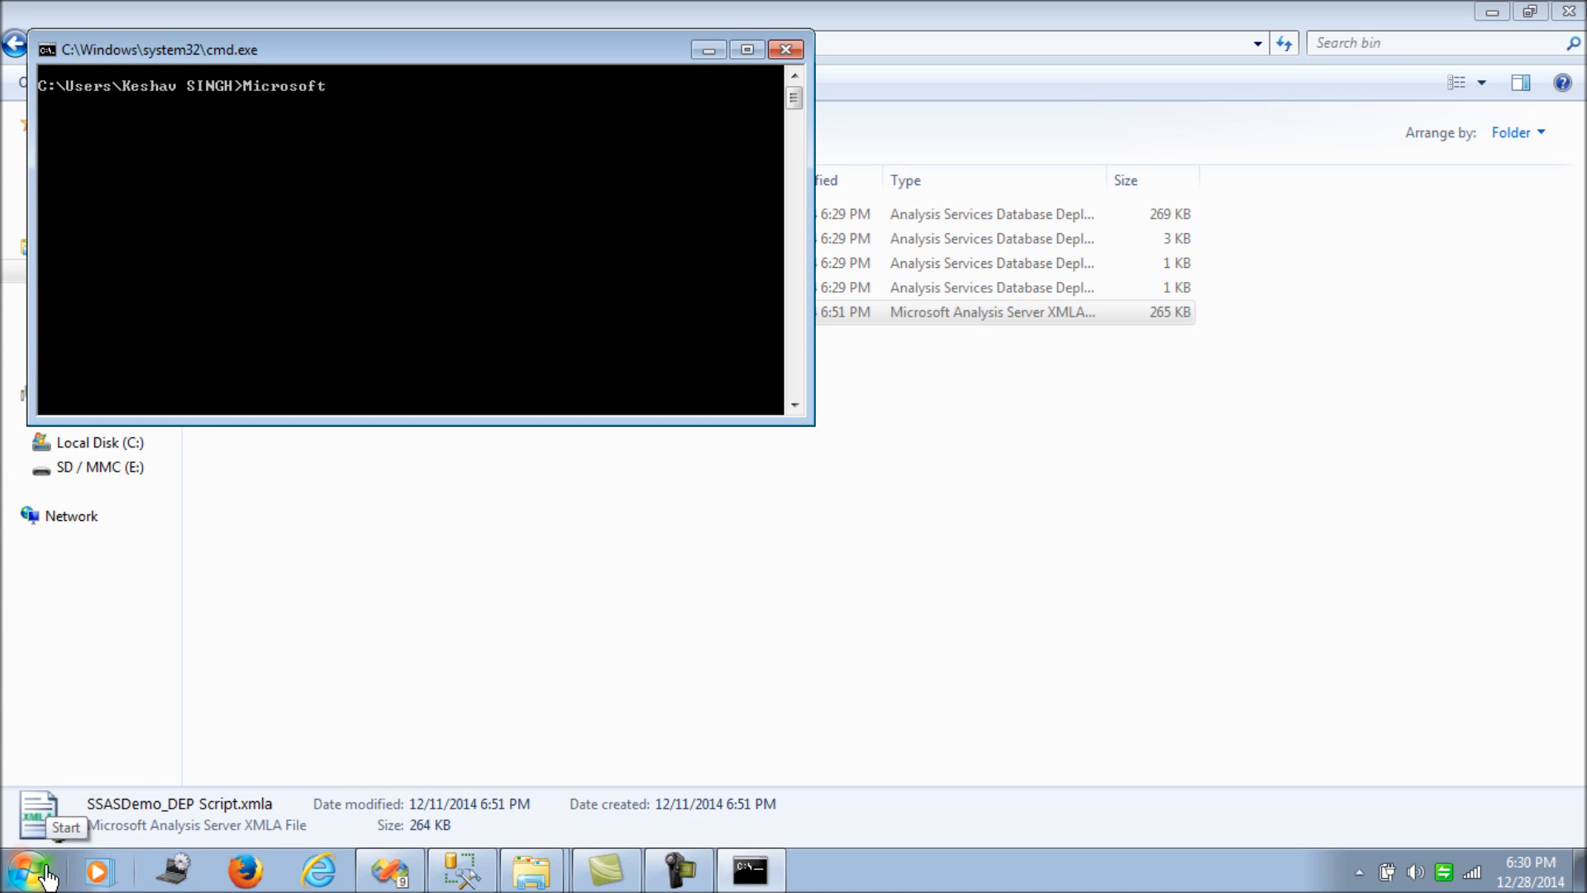
text(.AnalysisServices.)
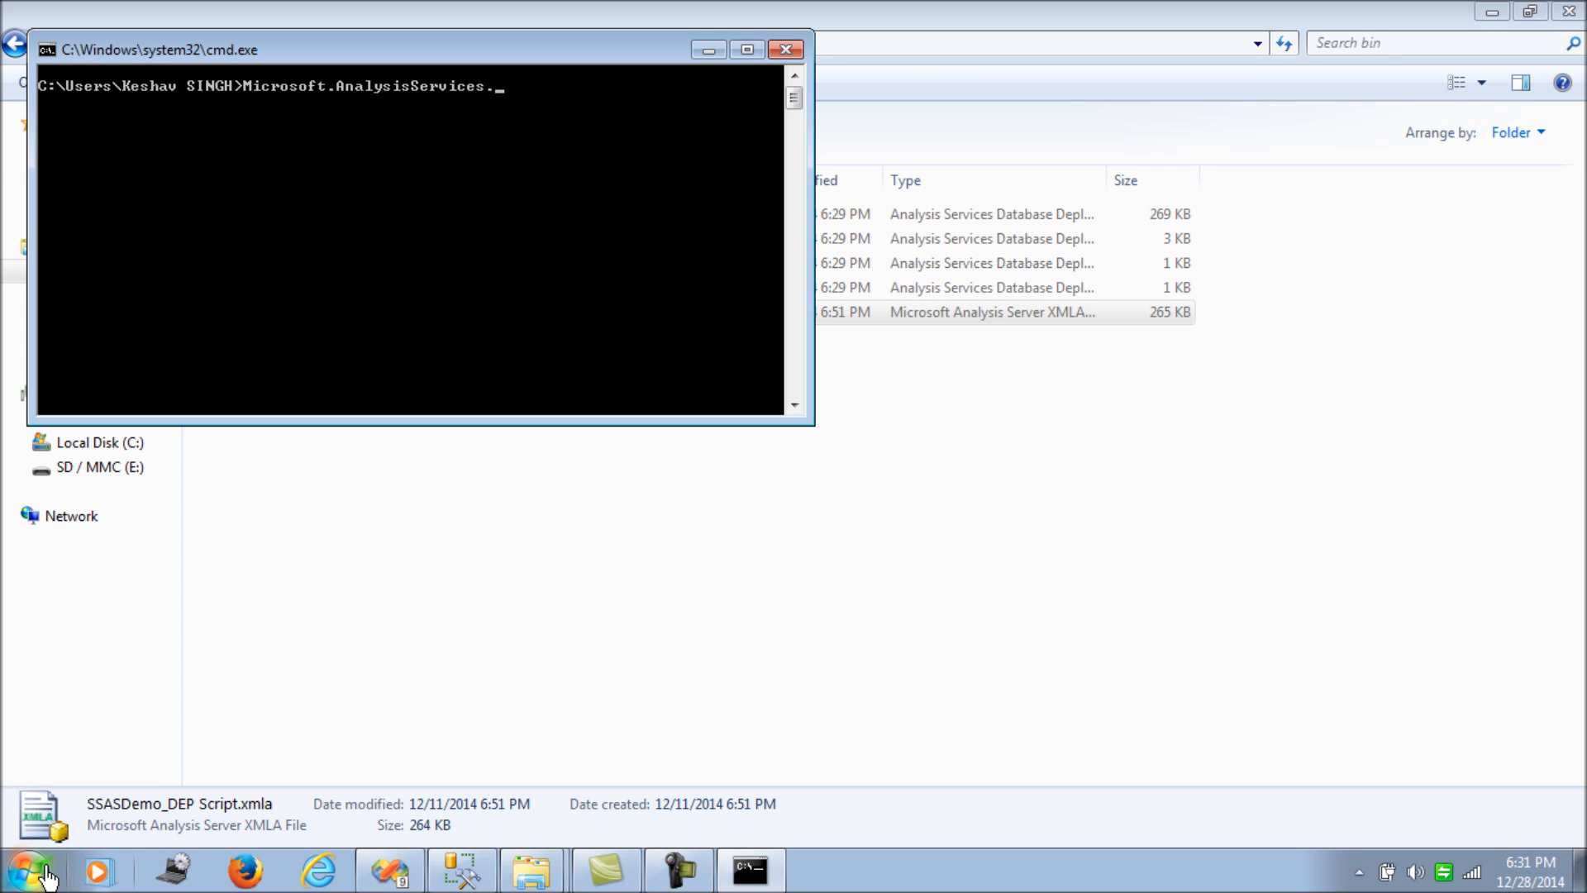
text(Deployment.exe)
key(BackSpace)
key(BackSpace)
text(xe)
key(Return)
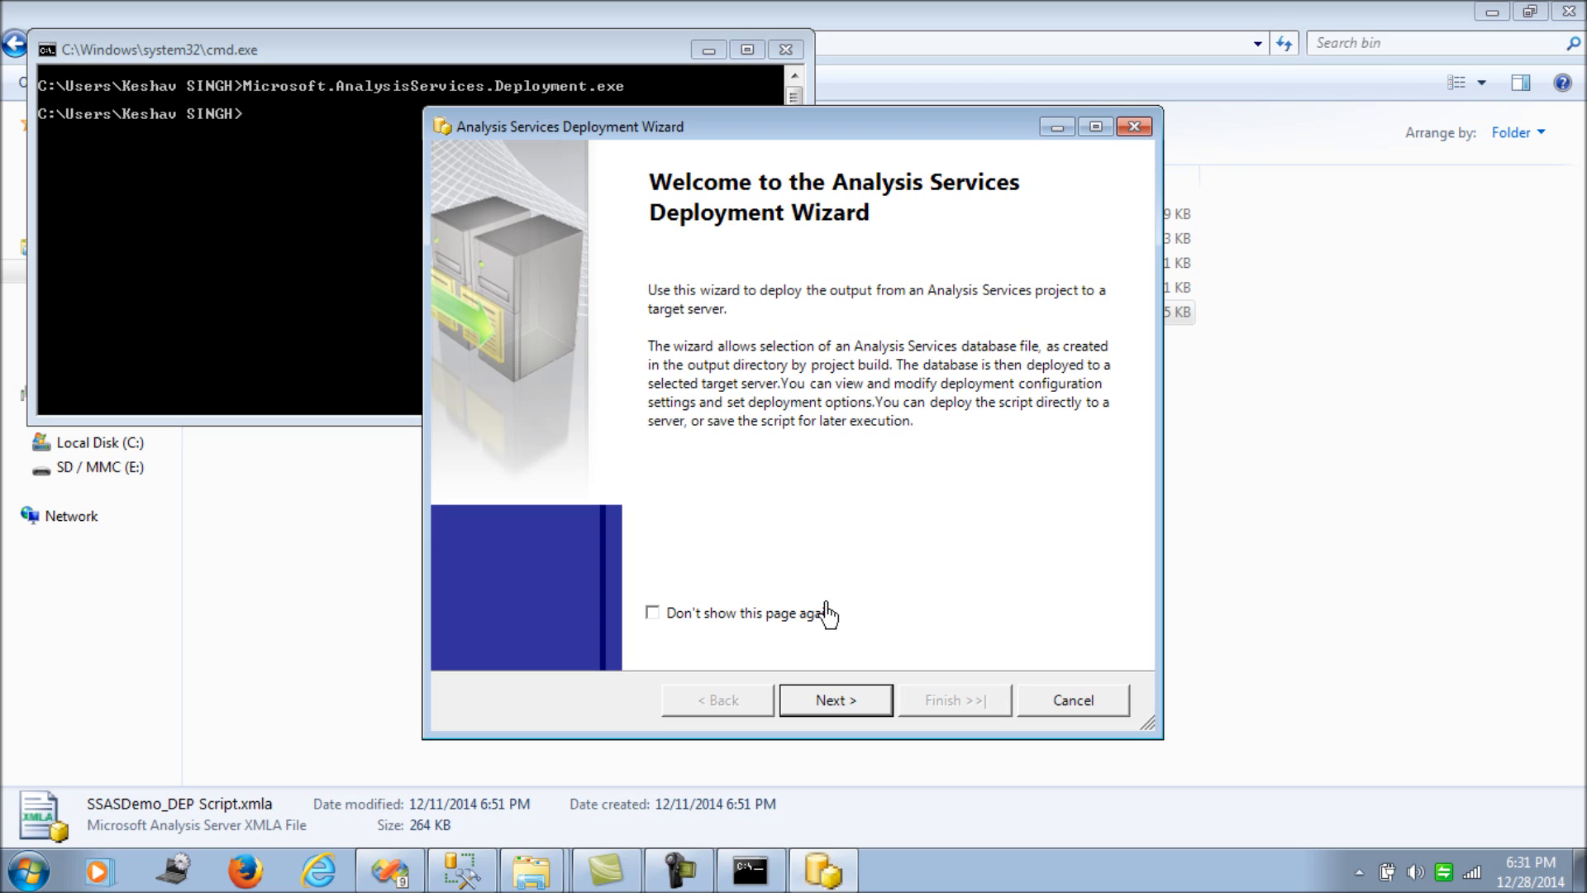
- Past the welcome page, paste the bin folder path from Explorer into Database file
click(824, 704)
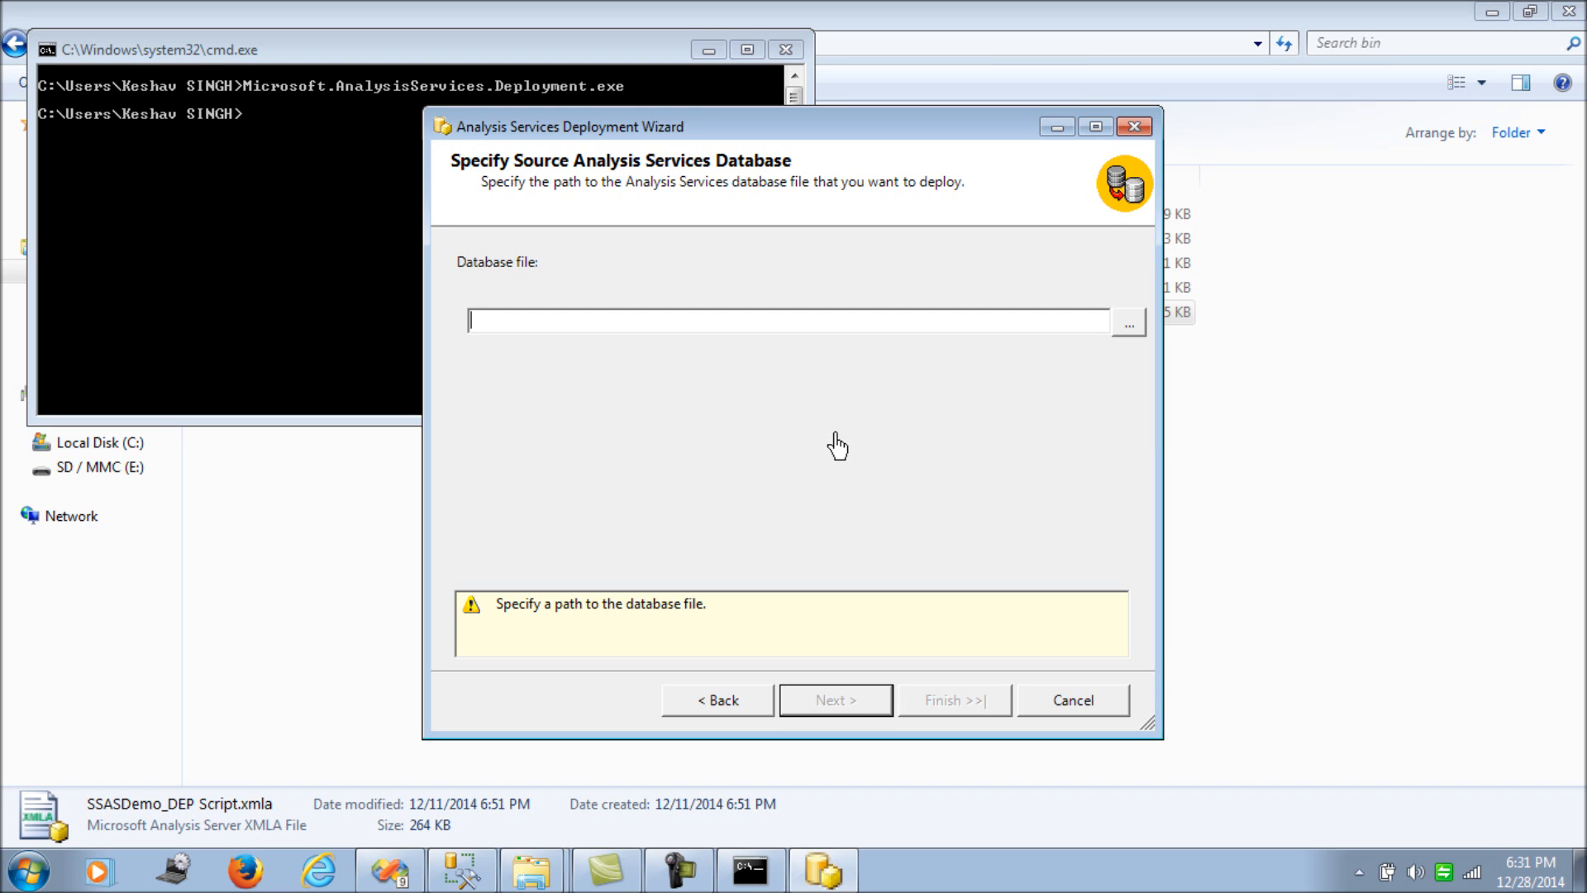
mouse_move(531, 869)
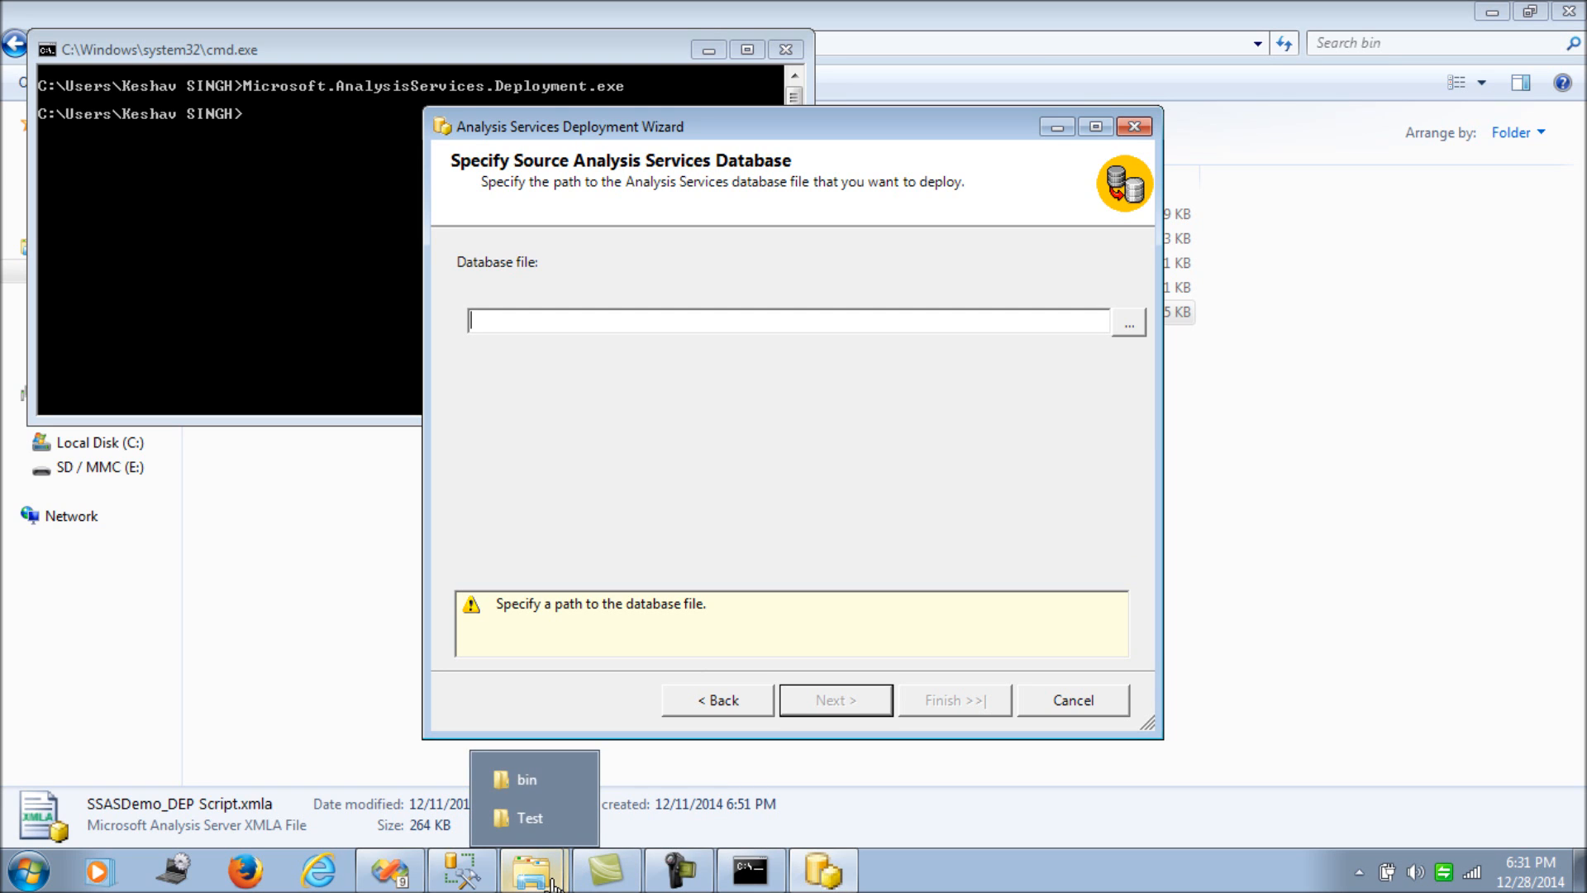
click(525, 777)
click(765, 49)
key(ctrl+c)
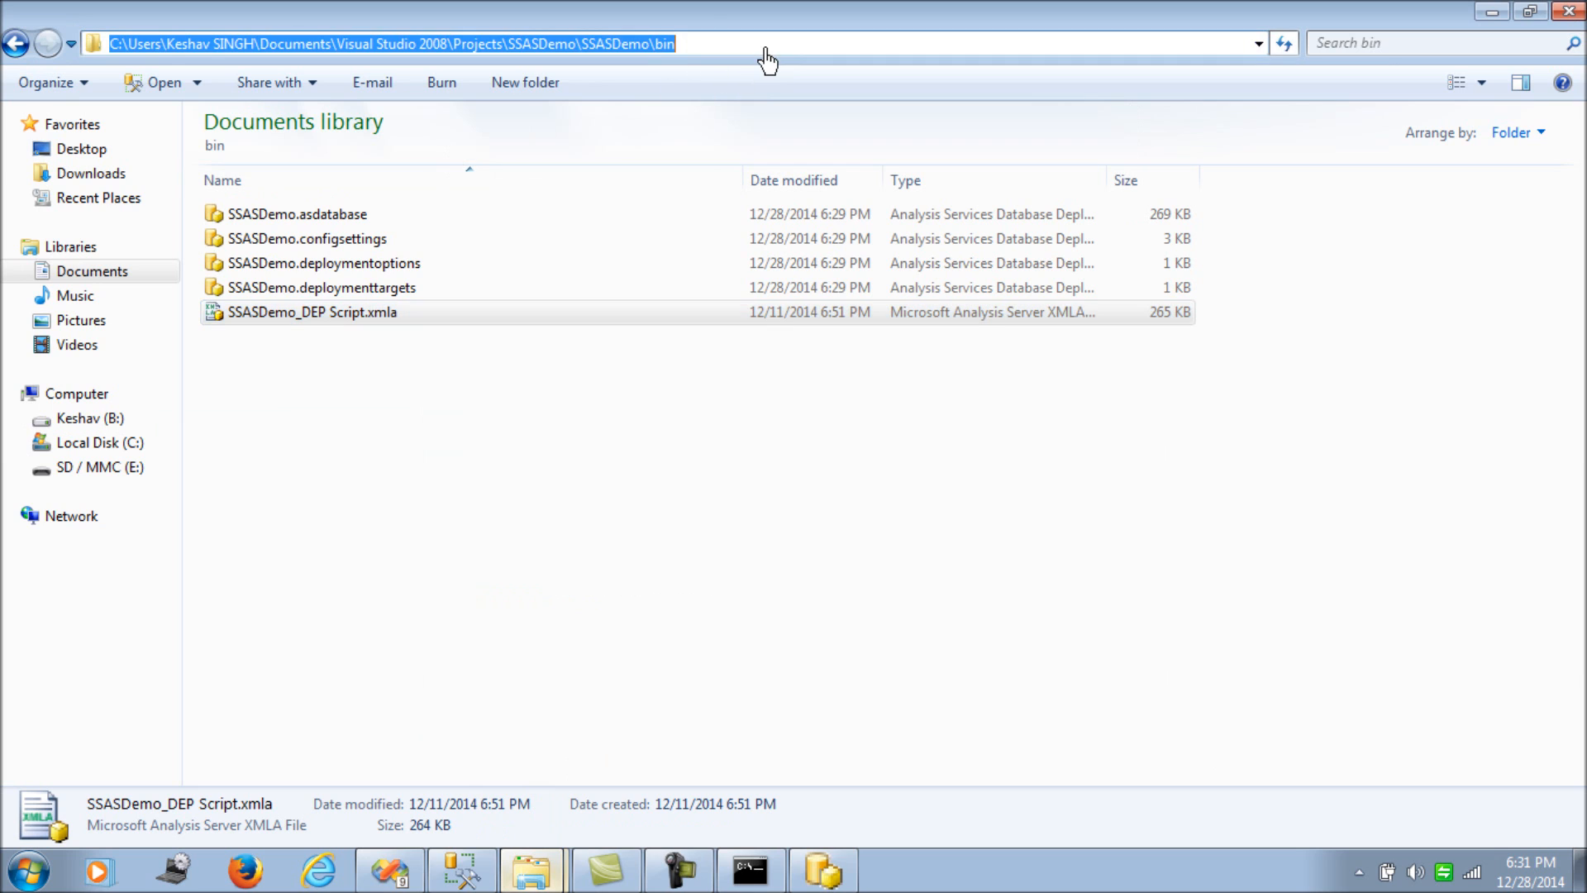
click(1486, 14)
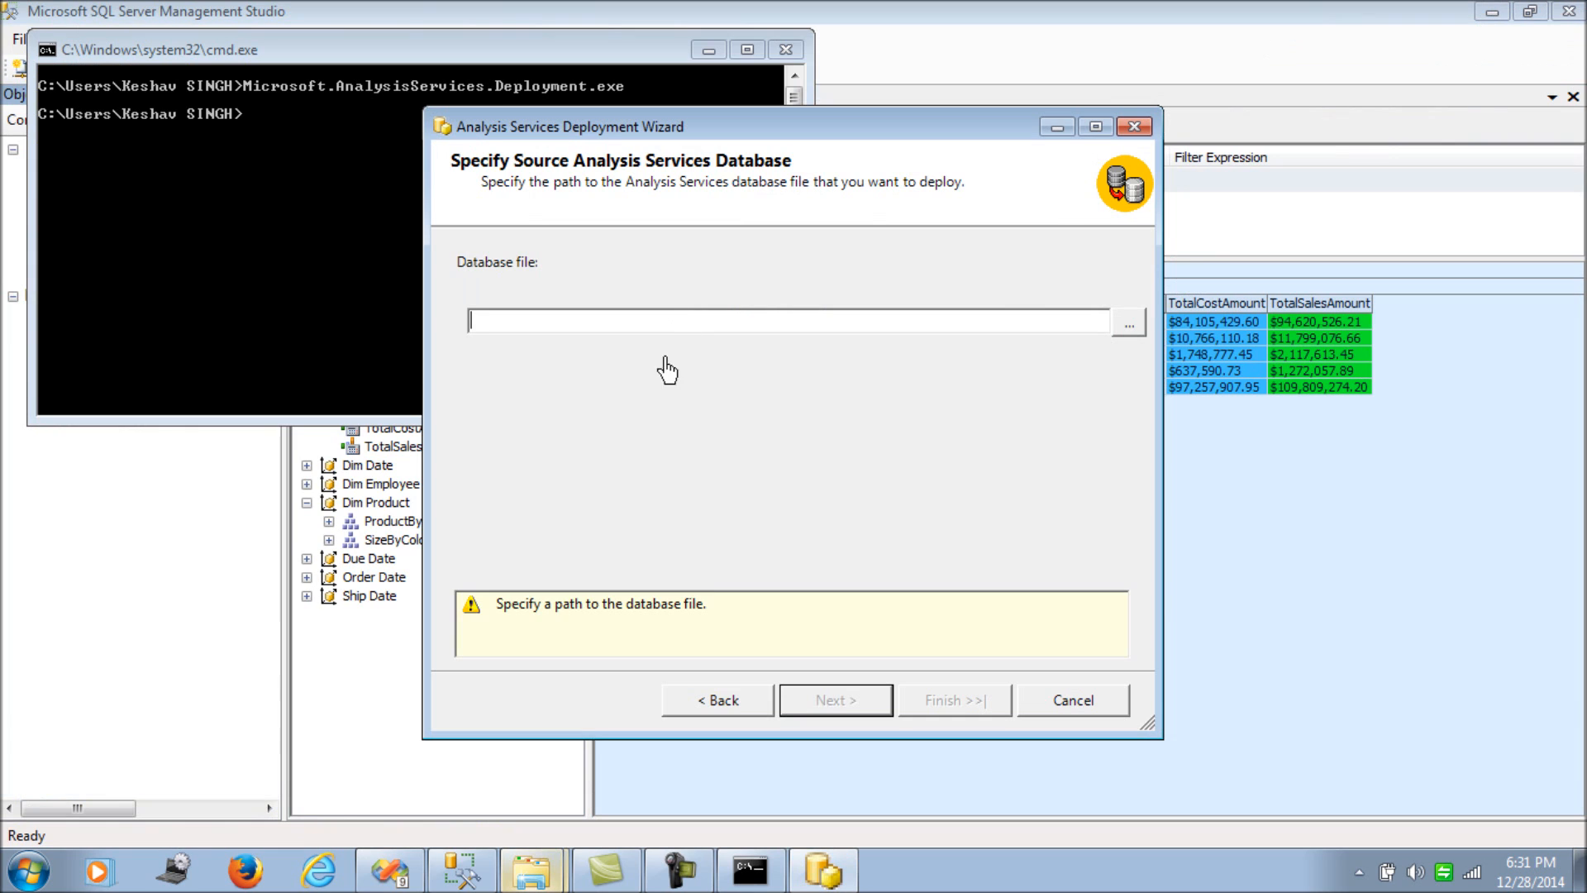
key(ctrl+v)
text(\)
- Choose SSASDemo.asdatabase as the source file and continue to Installation Target
click(1128, 324)
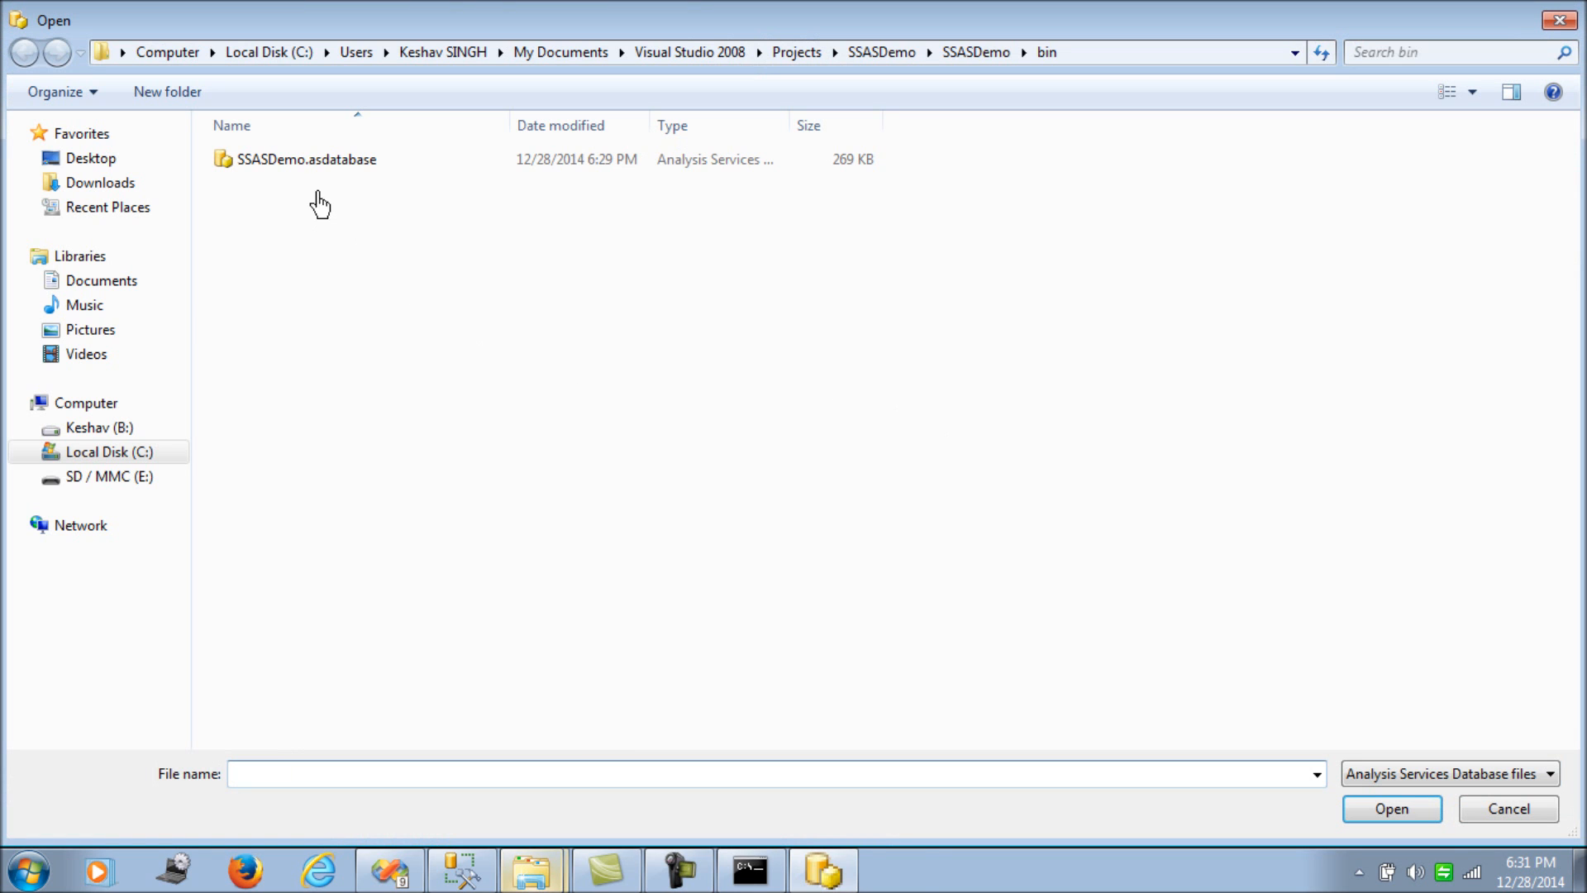
double_click(323, 160)
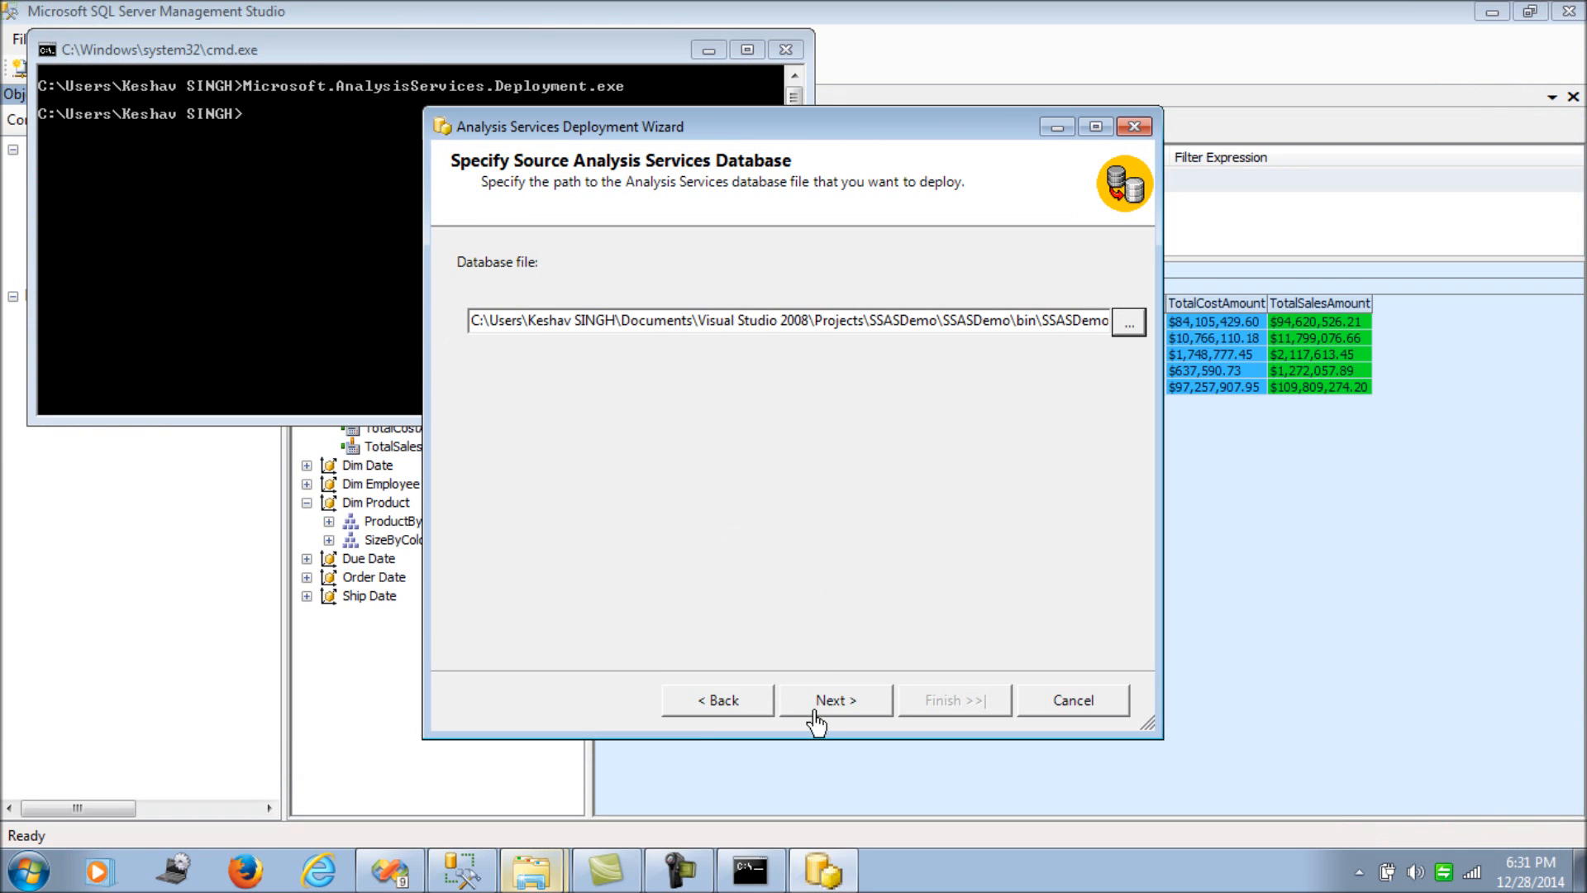
click(834, 699)
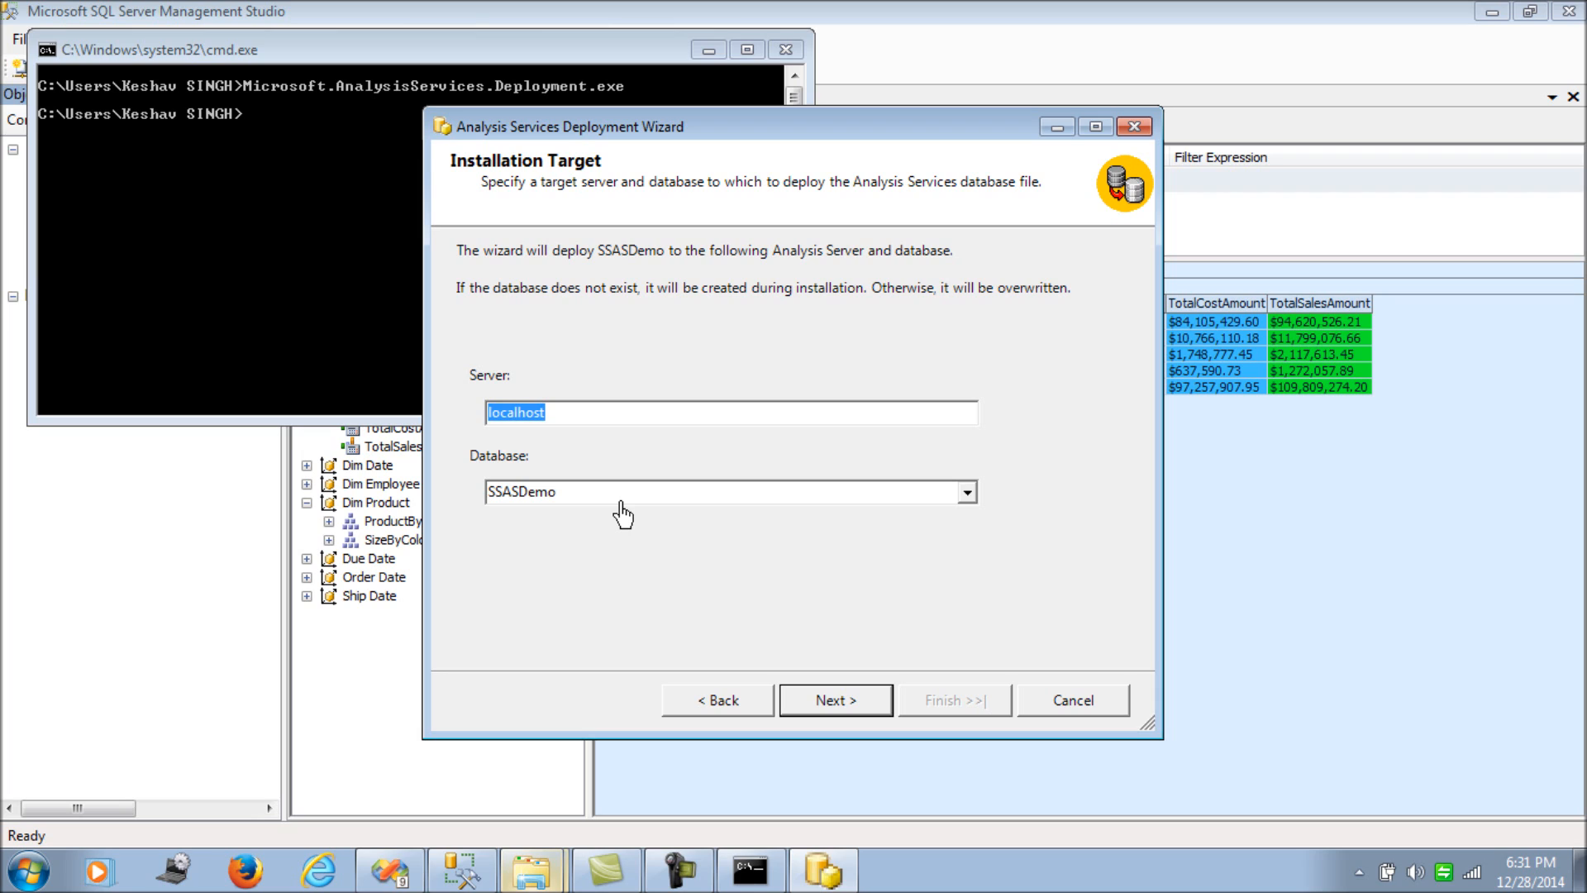
- Change the target database name from SSASDemo to SSASDemo_Test on localhost and continue
click(589, 499)
click(589, 499)
text(_Test)
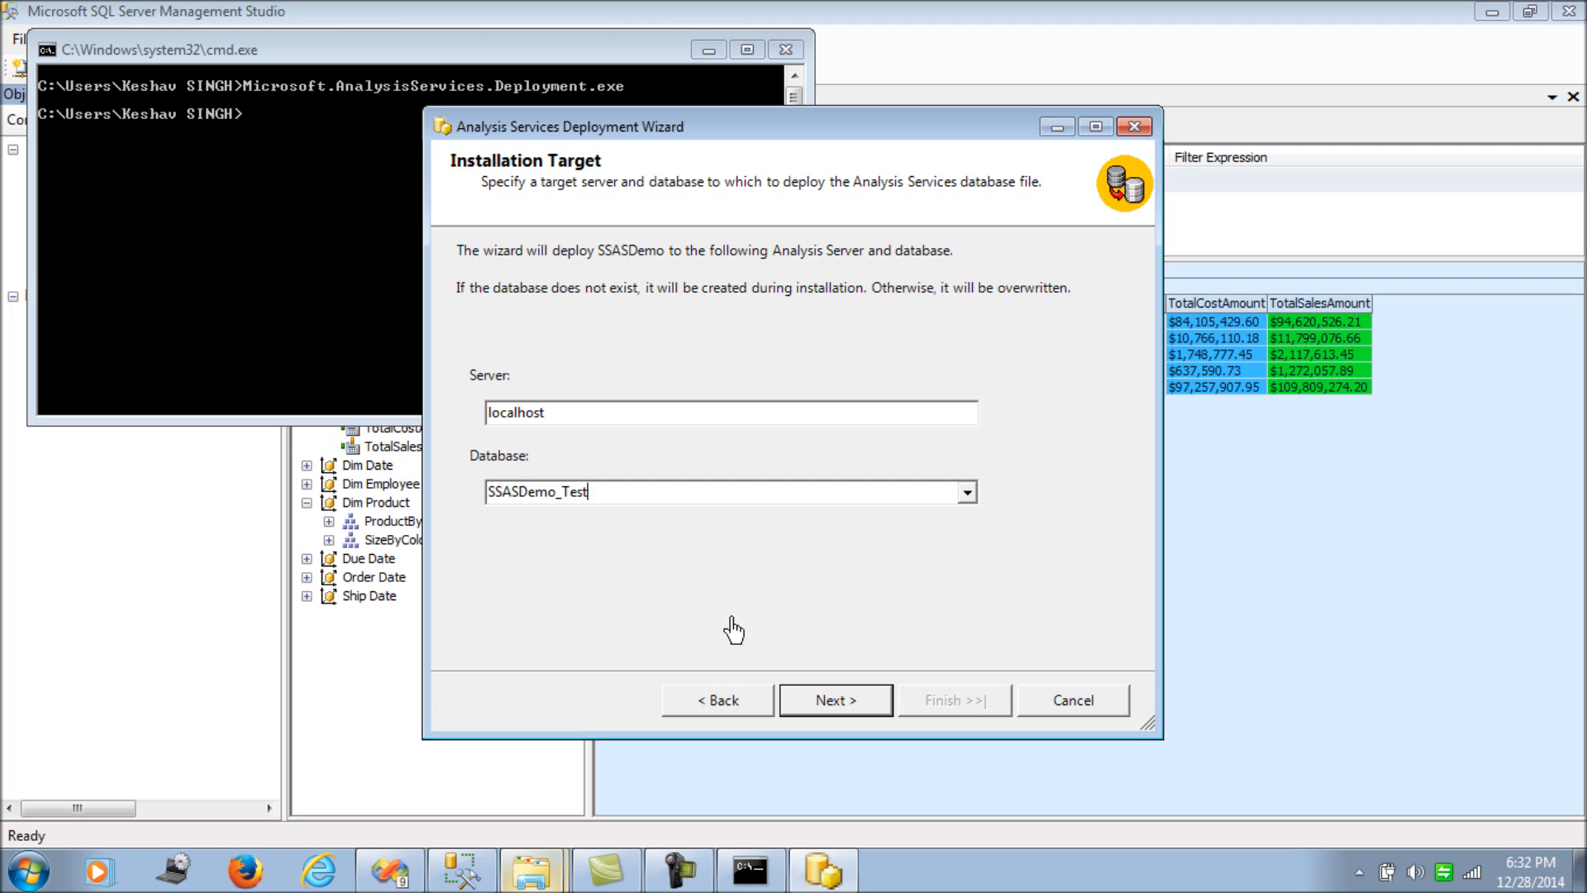
click(837, 699)
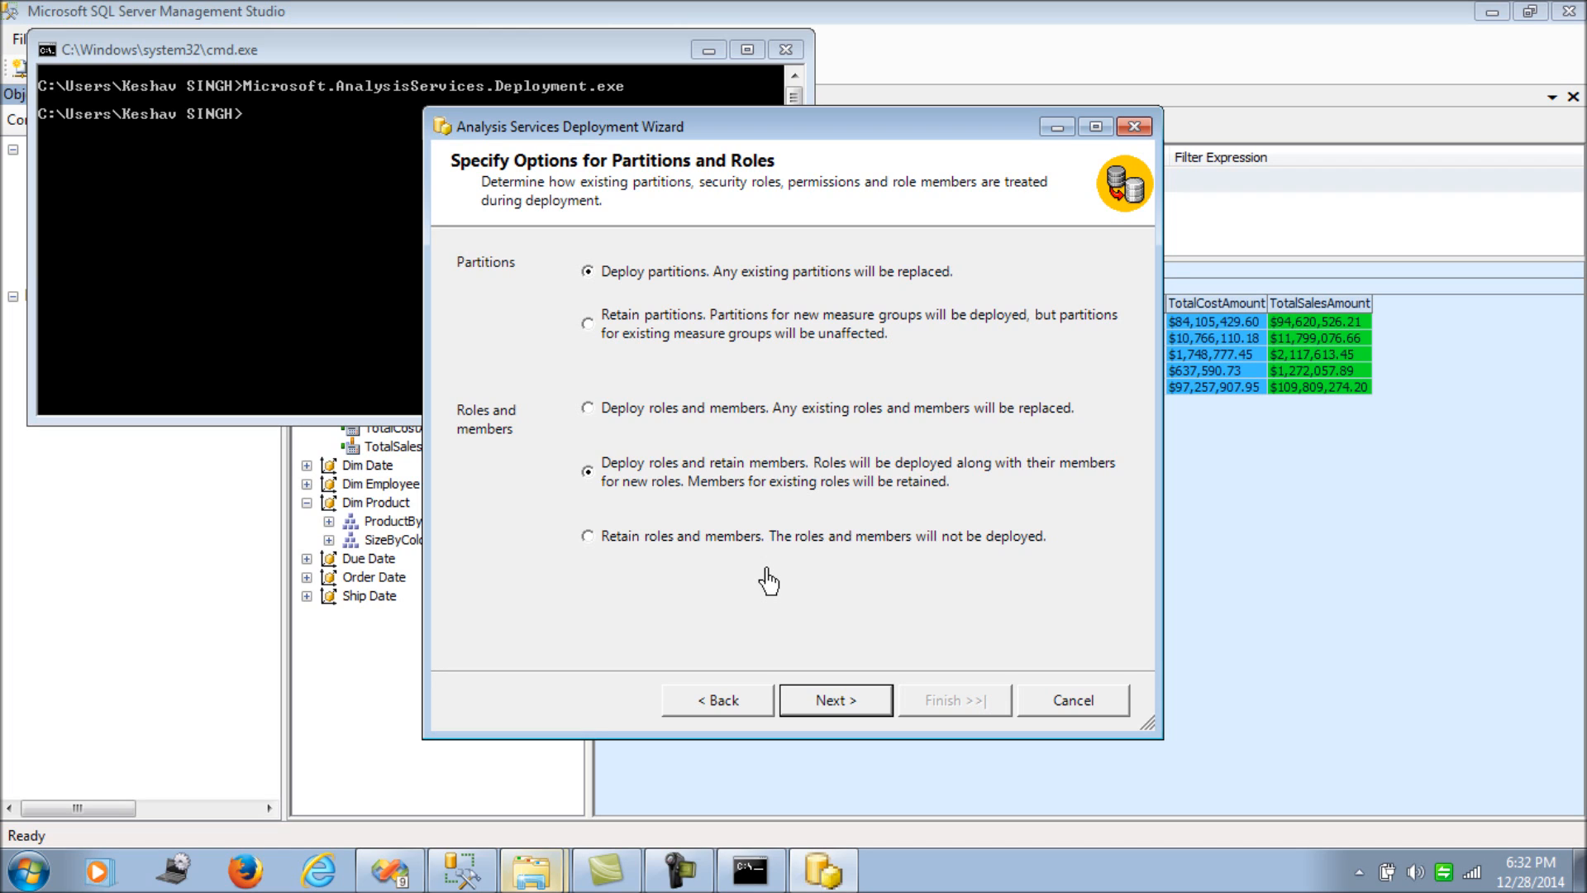
- Keep partition and role defaults, review SSASDemo_CUBE and Fact Internet/Reseller Sales storage, then continue
click(823, 699)
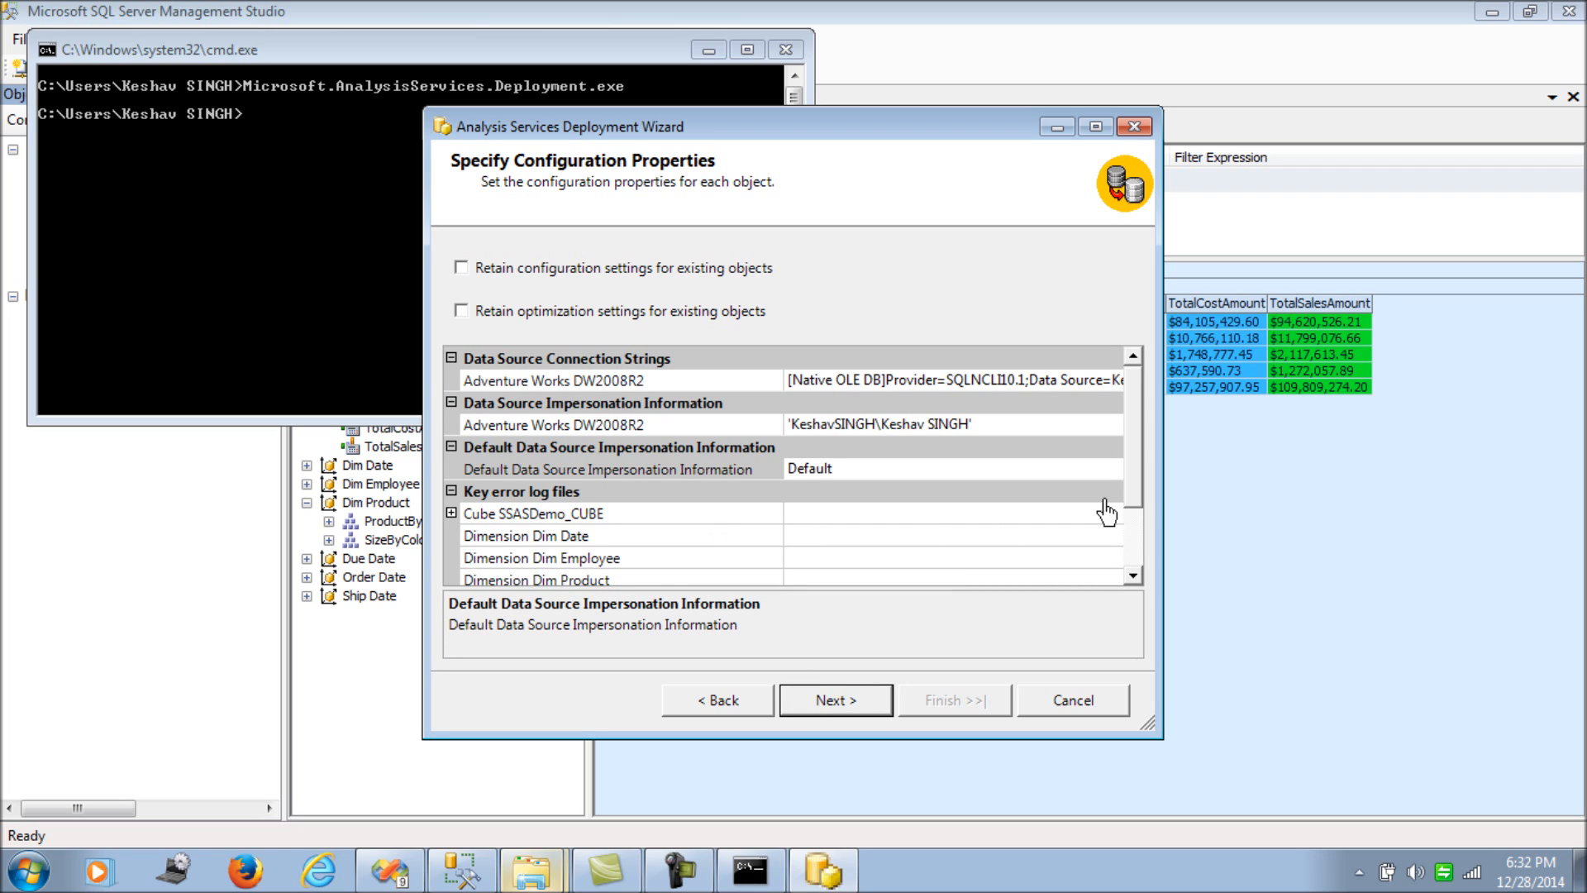
drag(1132, 437, 1128, 494)
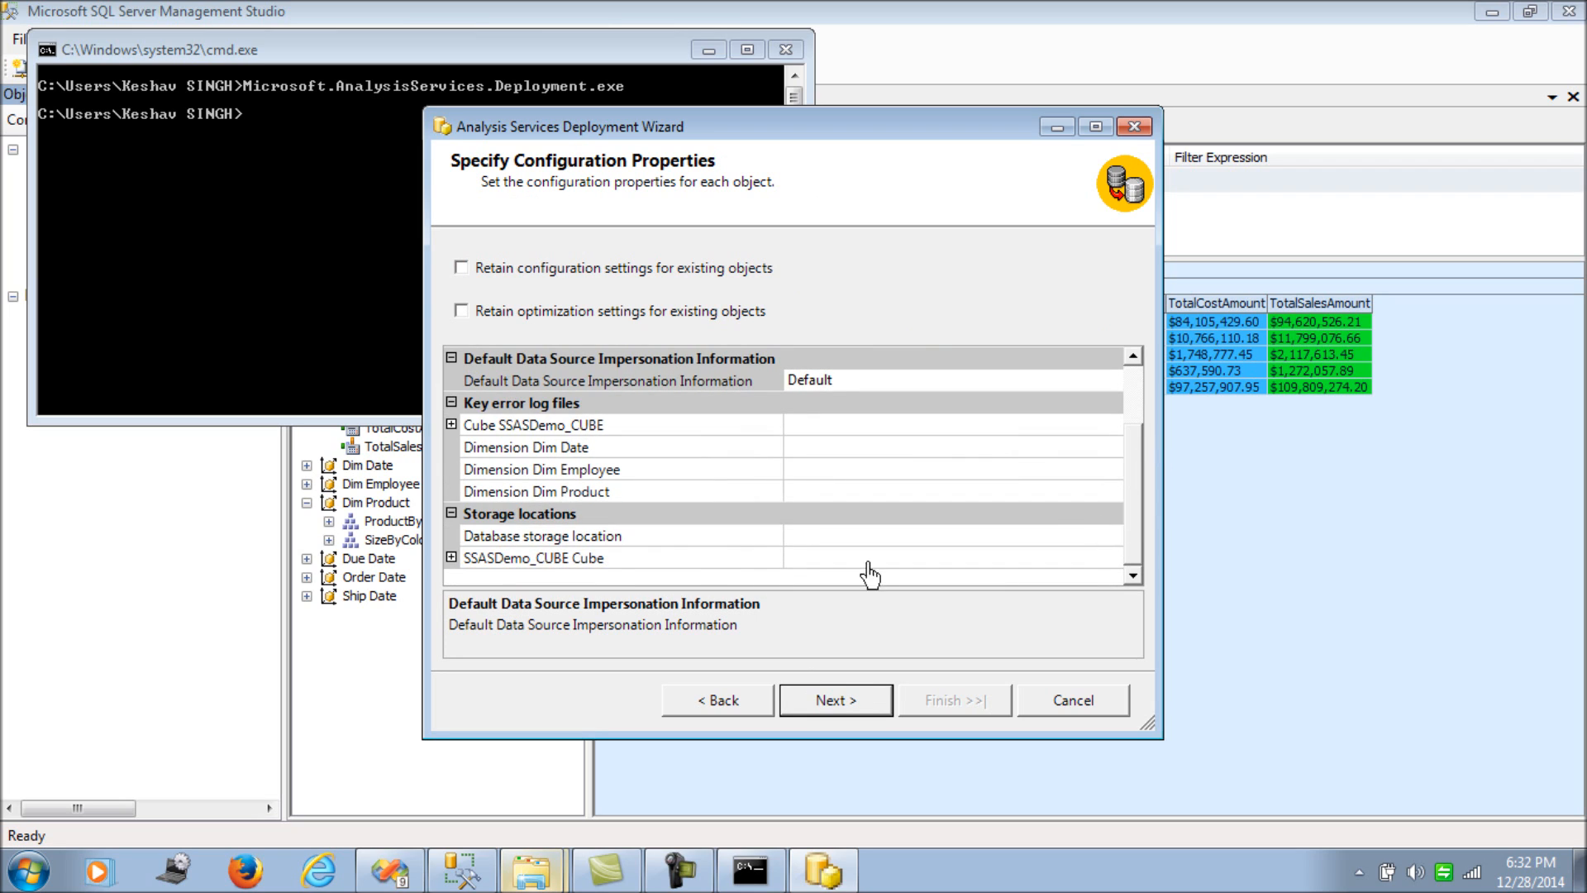
click(451, 557)
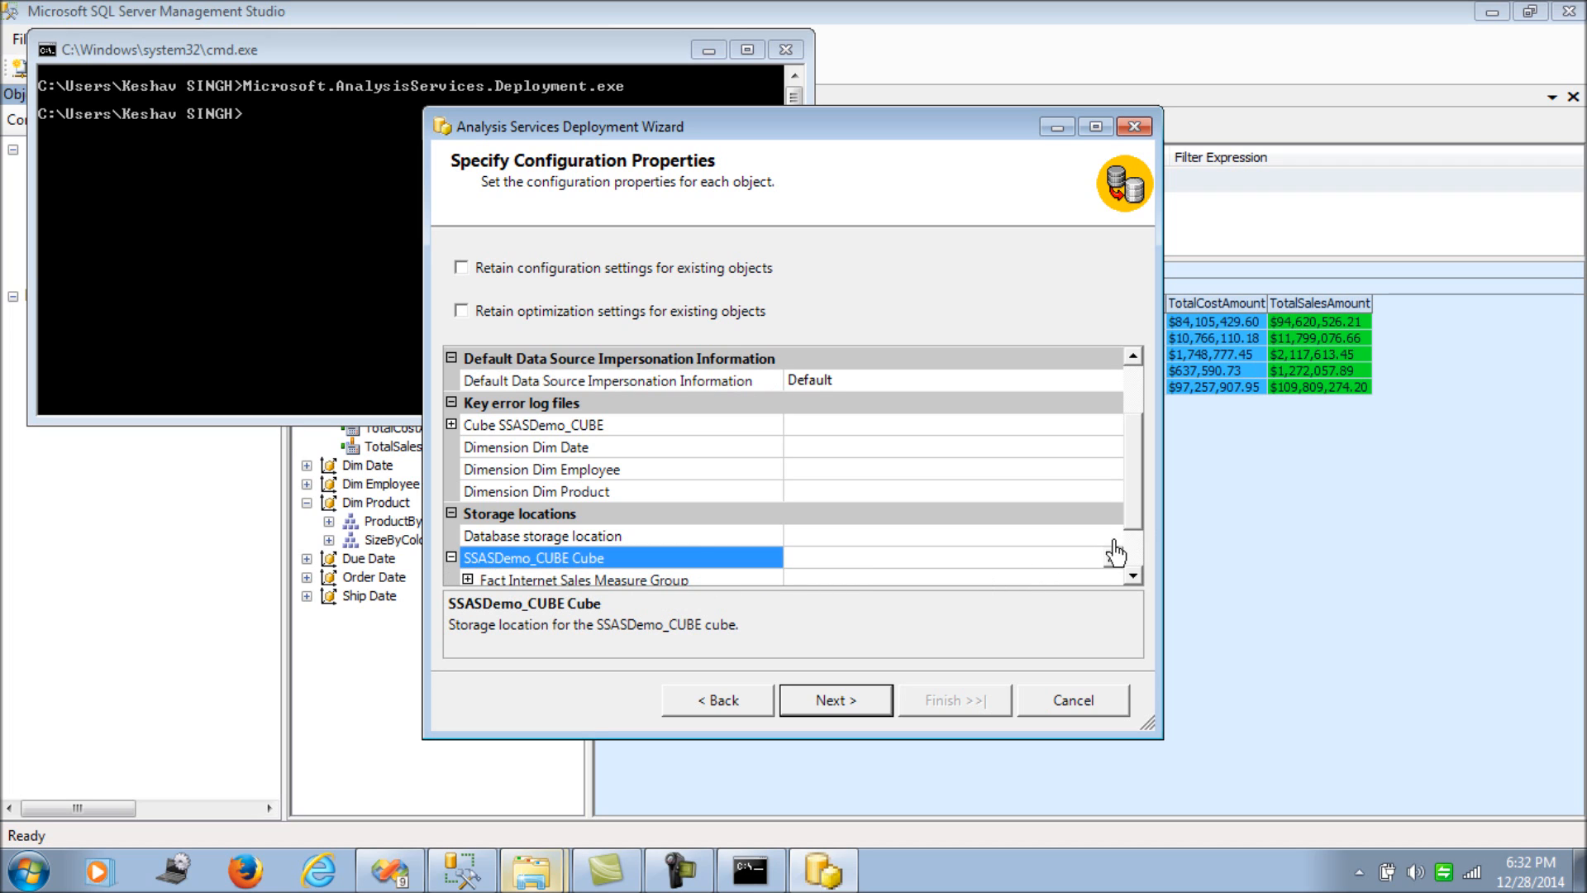
drag(1138, 520, 1133, 552)
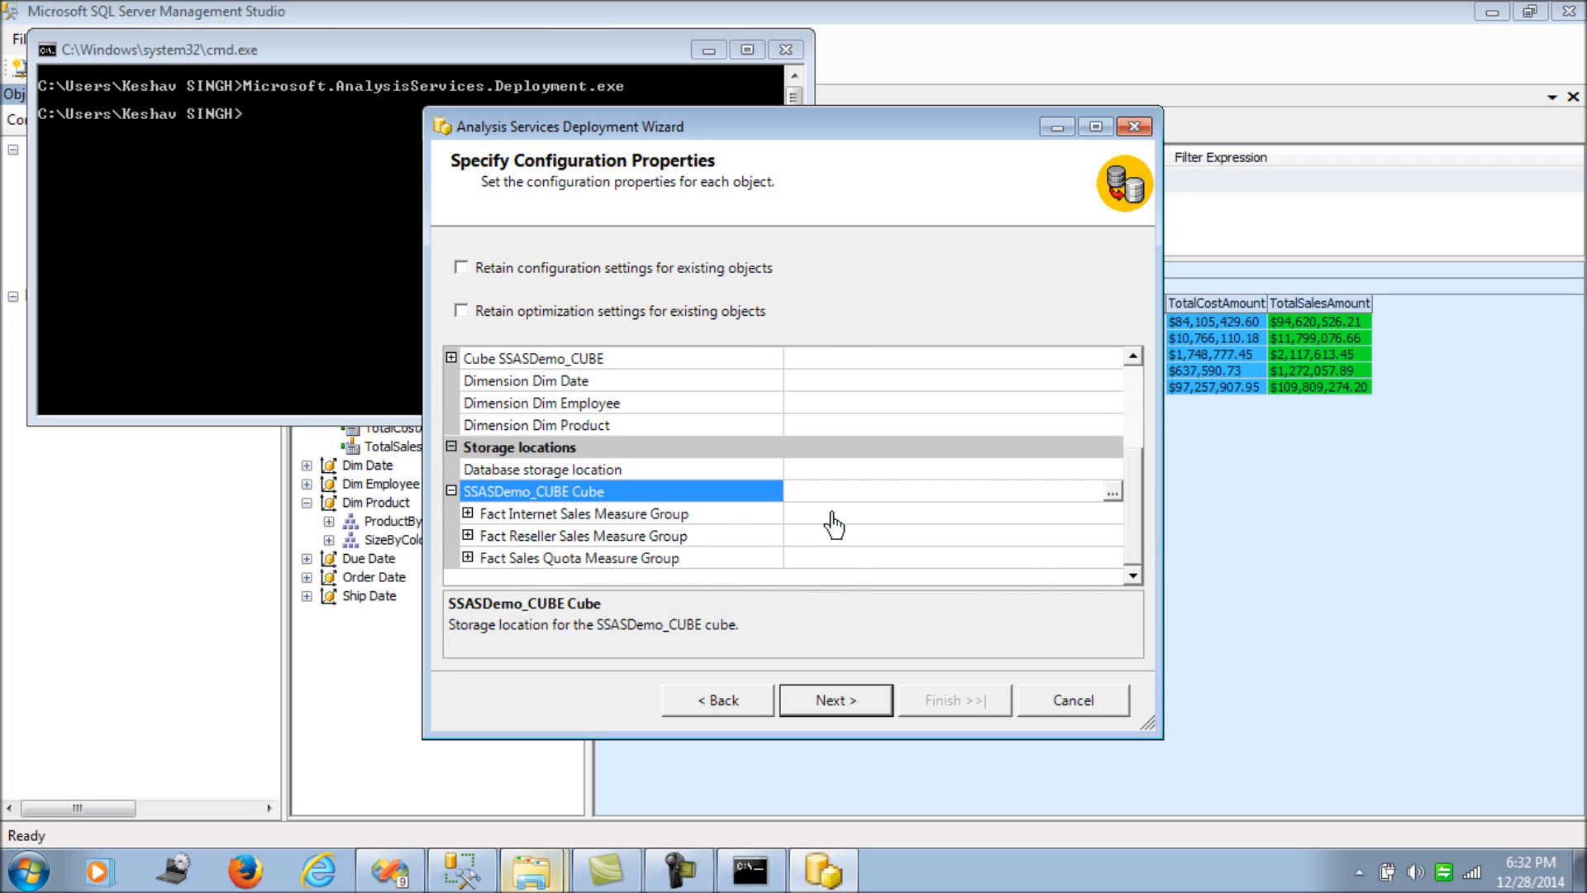
click(468, 513)
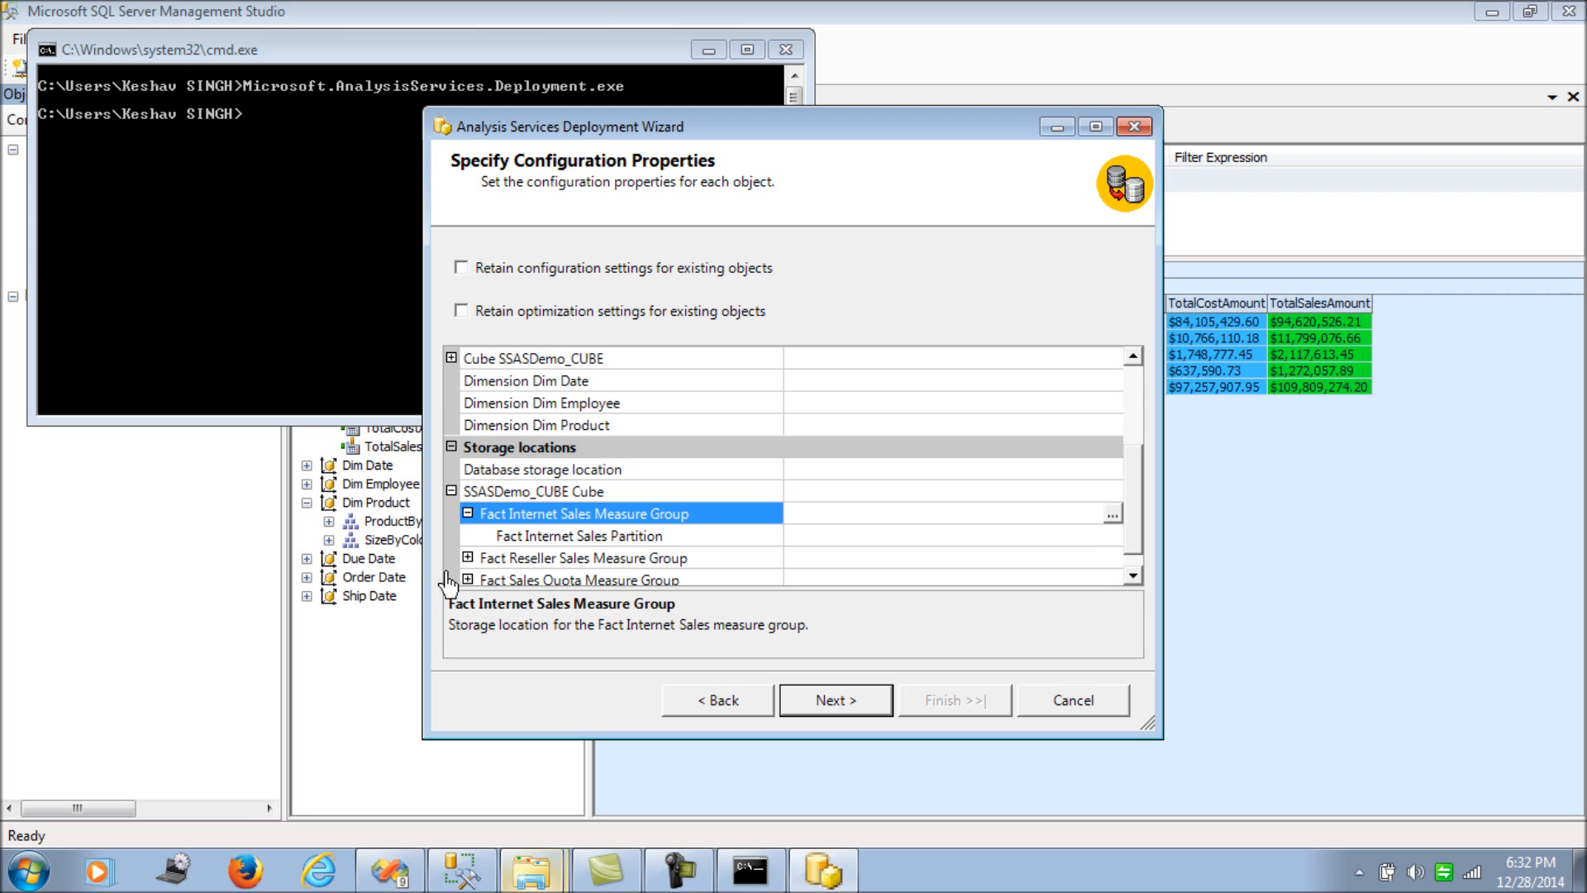
click(468, 558)
drag(1137, 539, 1124, 496)
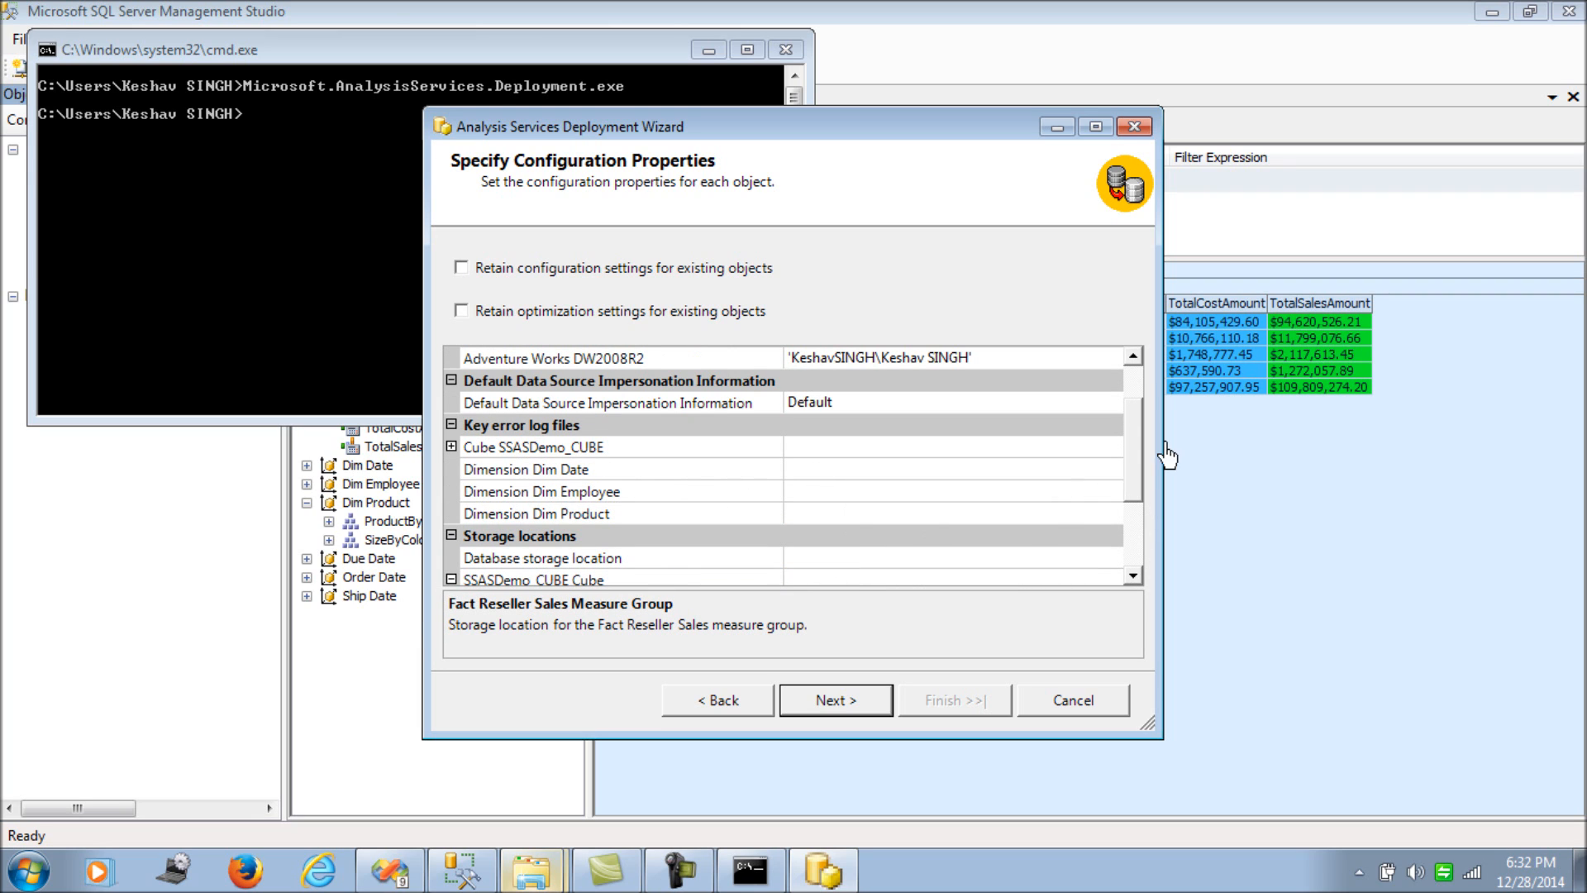
drag(1134, 453, 1137, 412)
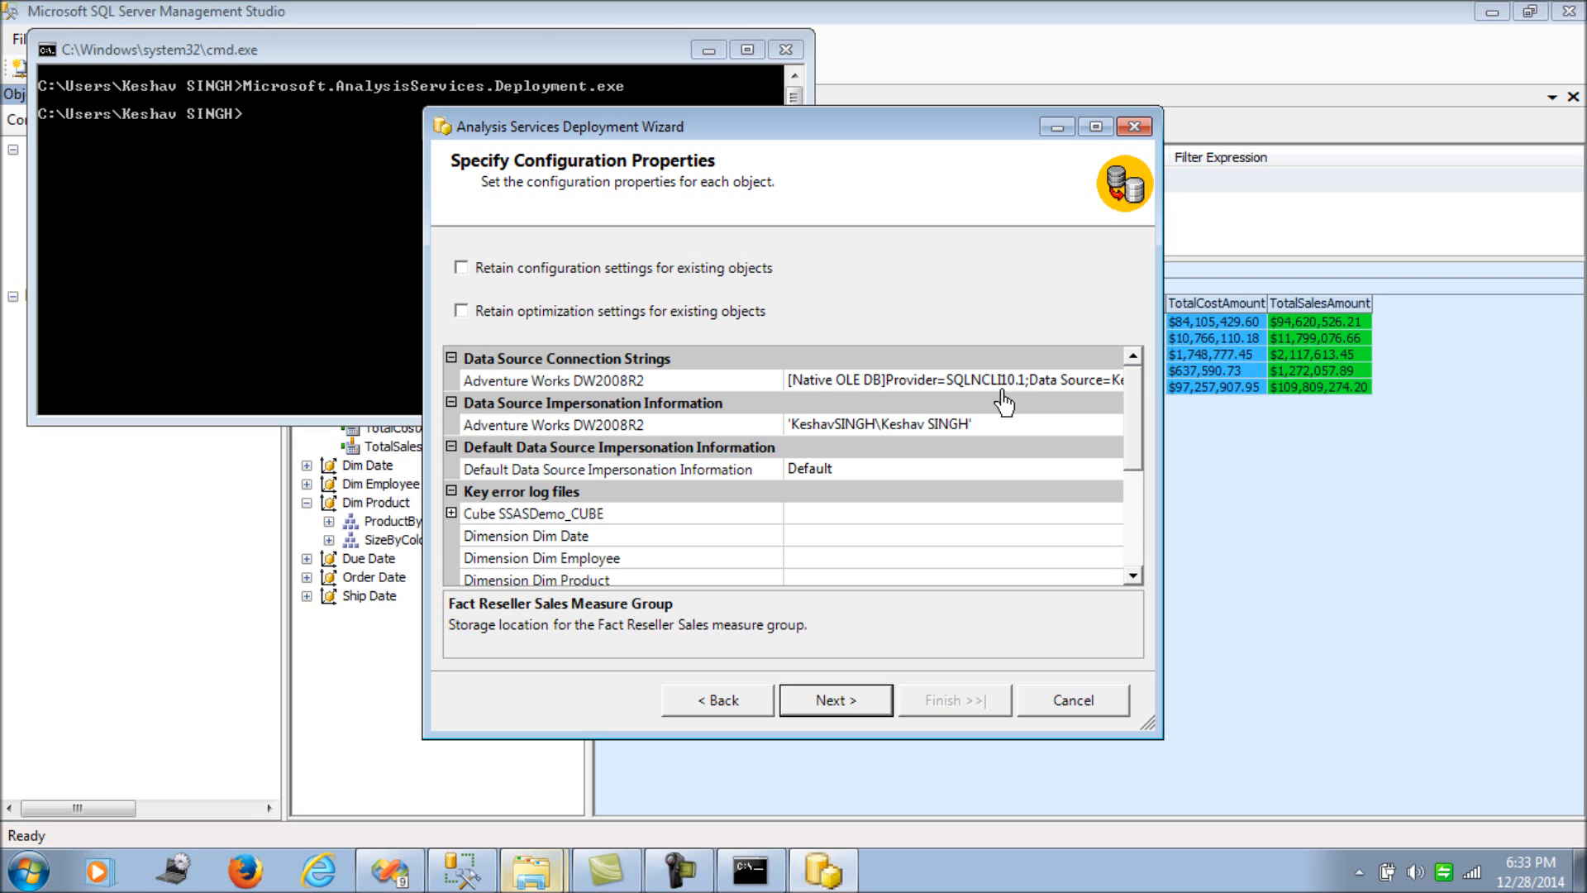
click(856, 701)
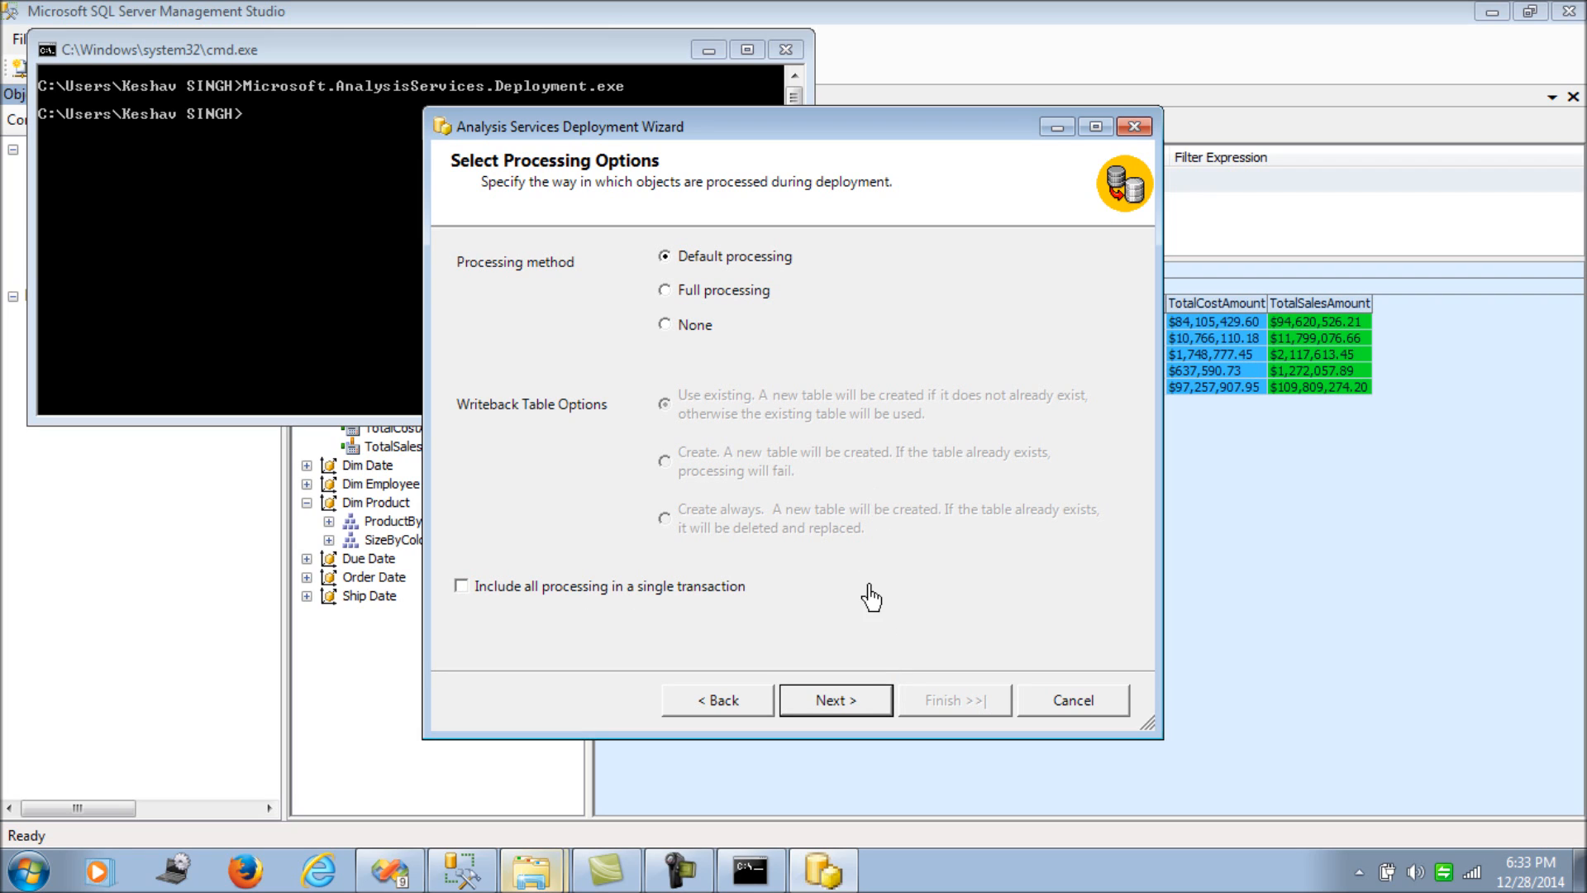
- Keep Default processing to reach Confirm Deployment, then bring up the B:\Test Explorer window
click(867, 710)
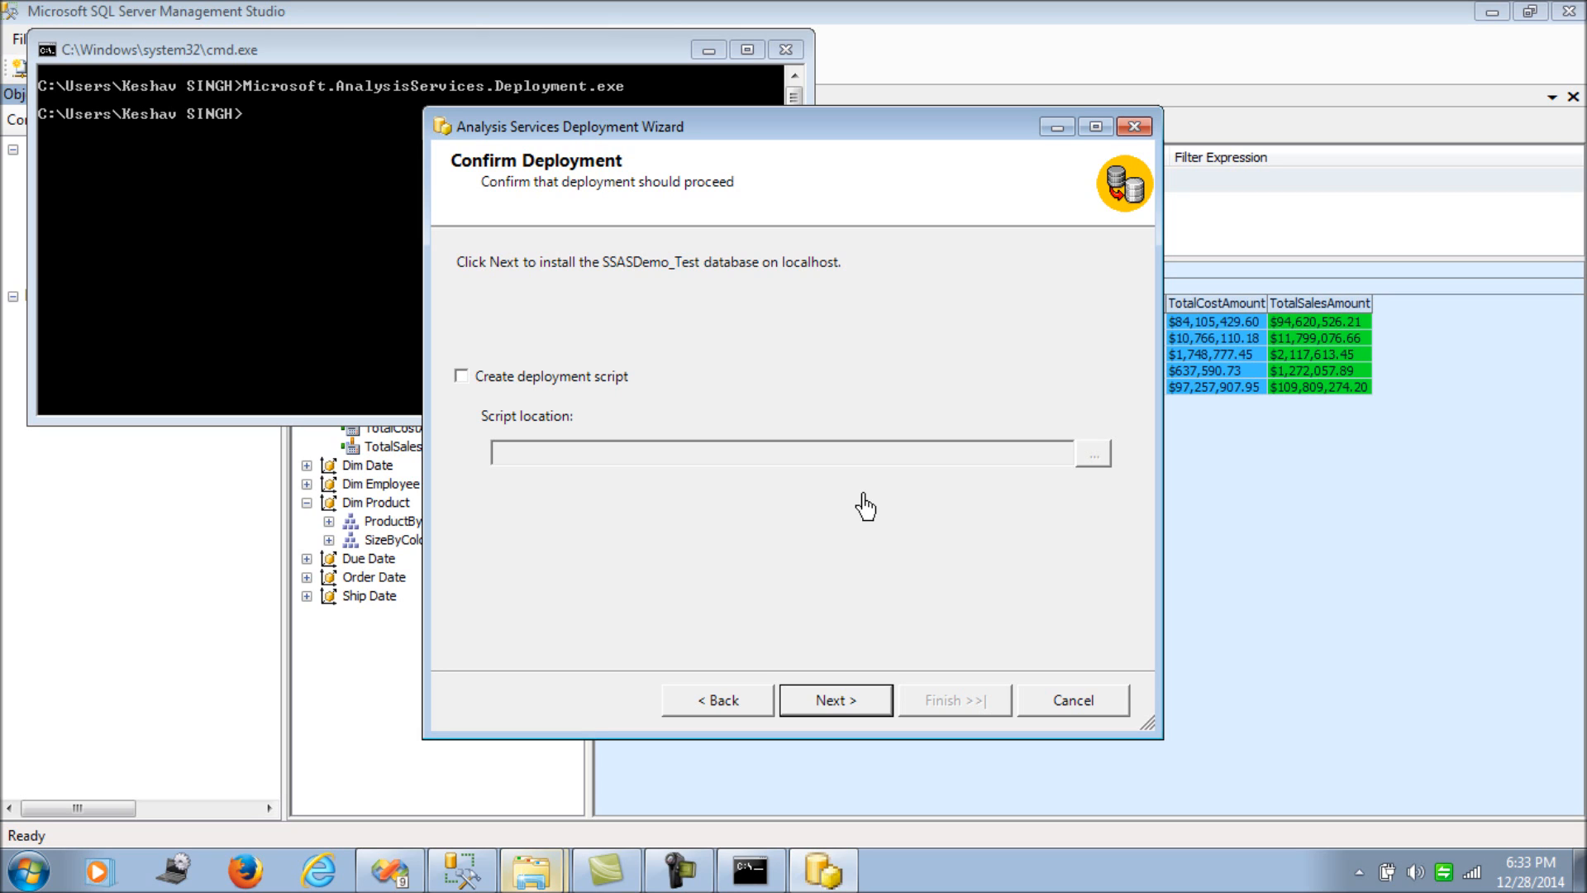
mouse_move(520, 864)
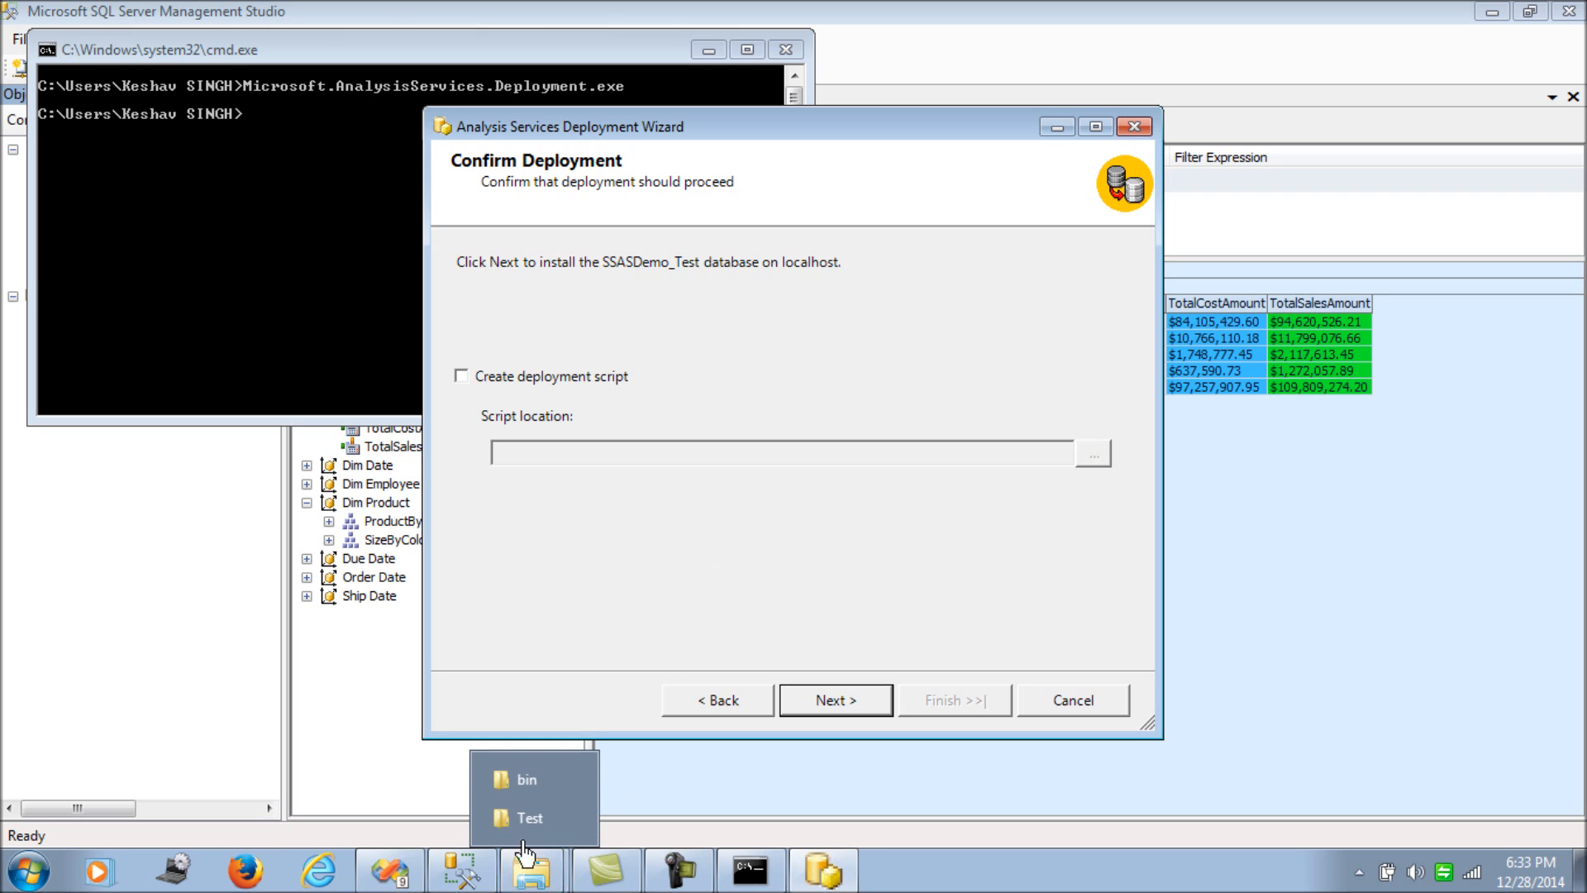
click(527, 817)
- Select the B:\Test path in Explorer, then enable Create deployment script in the wizard
click(479, 43)
click(481, 43)
drag(688, 47, 1, 6)
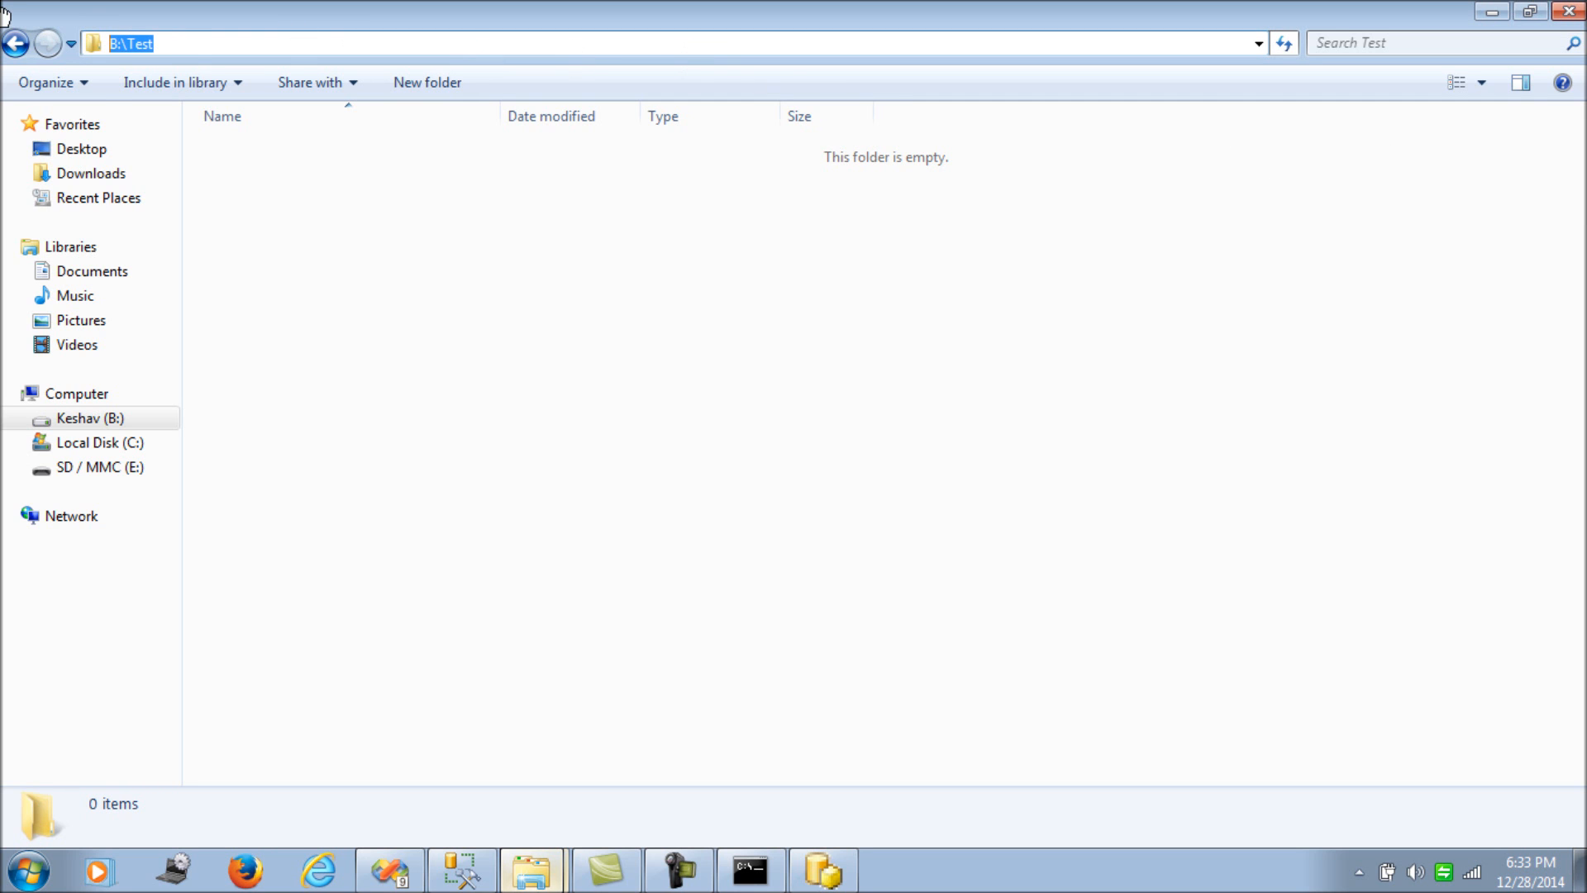
click(1492, 14)
click(460, 376)
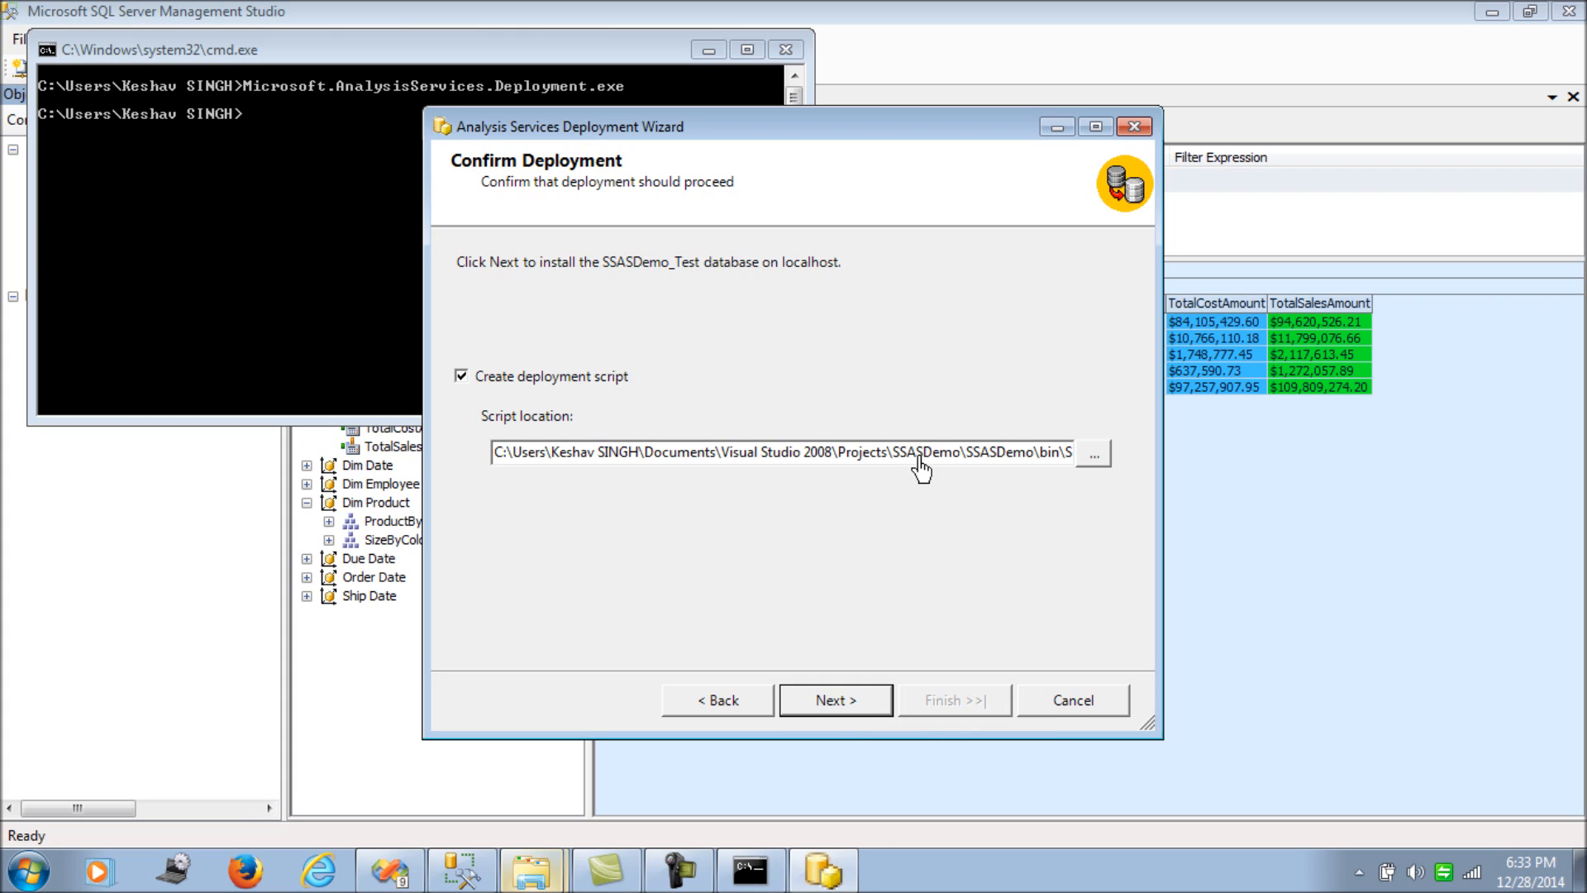
- Set the script location to B:\Test\SSASDemo_Test_Script.xmla
key(End)
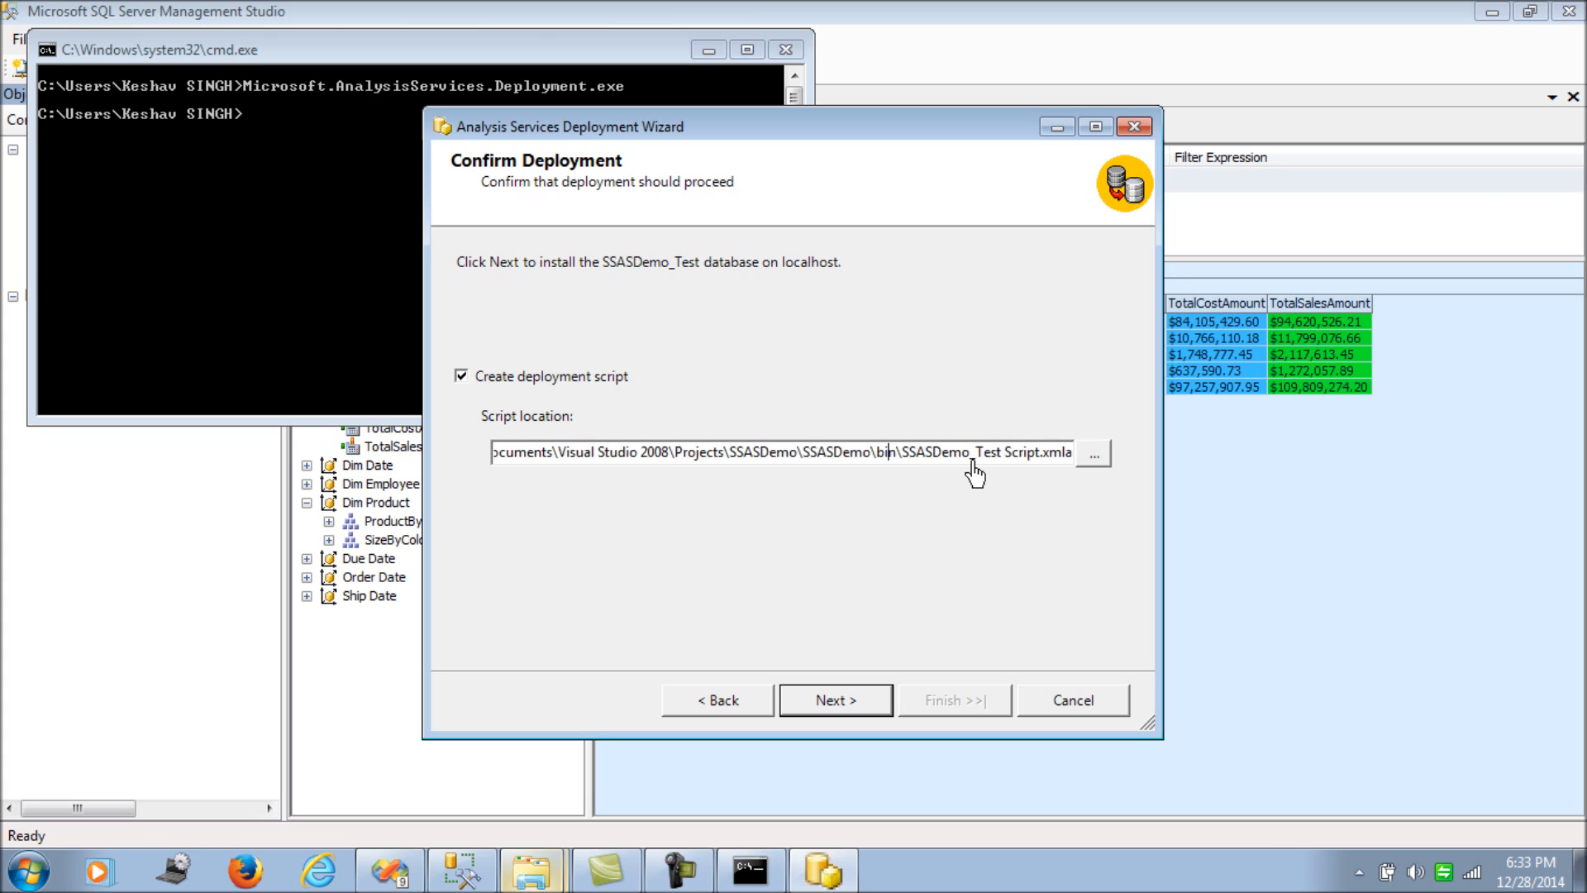
key(shift+Home)
key(BackSpace)
text(B:\Test)
click(944, 462)
click(644, 452)
key(BackSpace)
text(_)
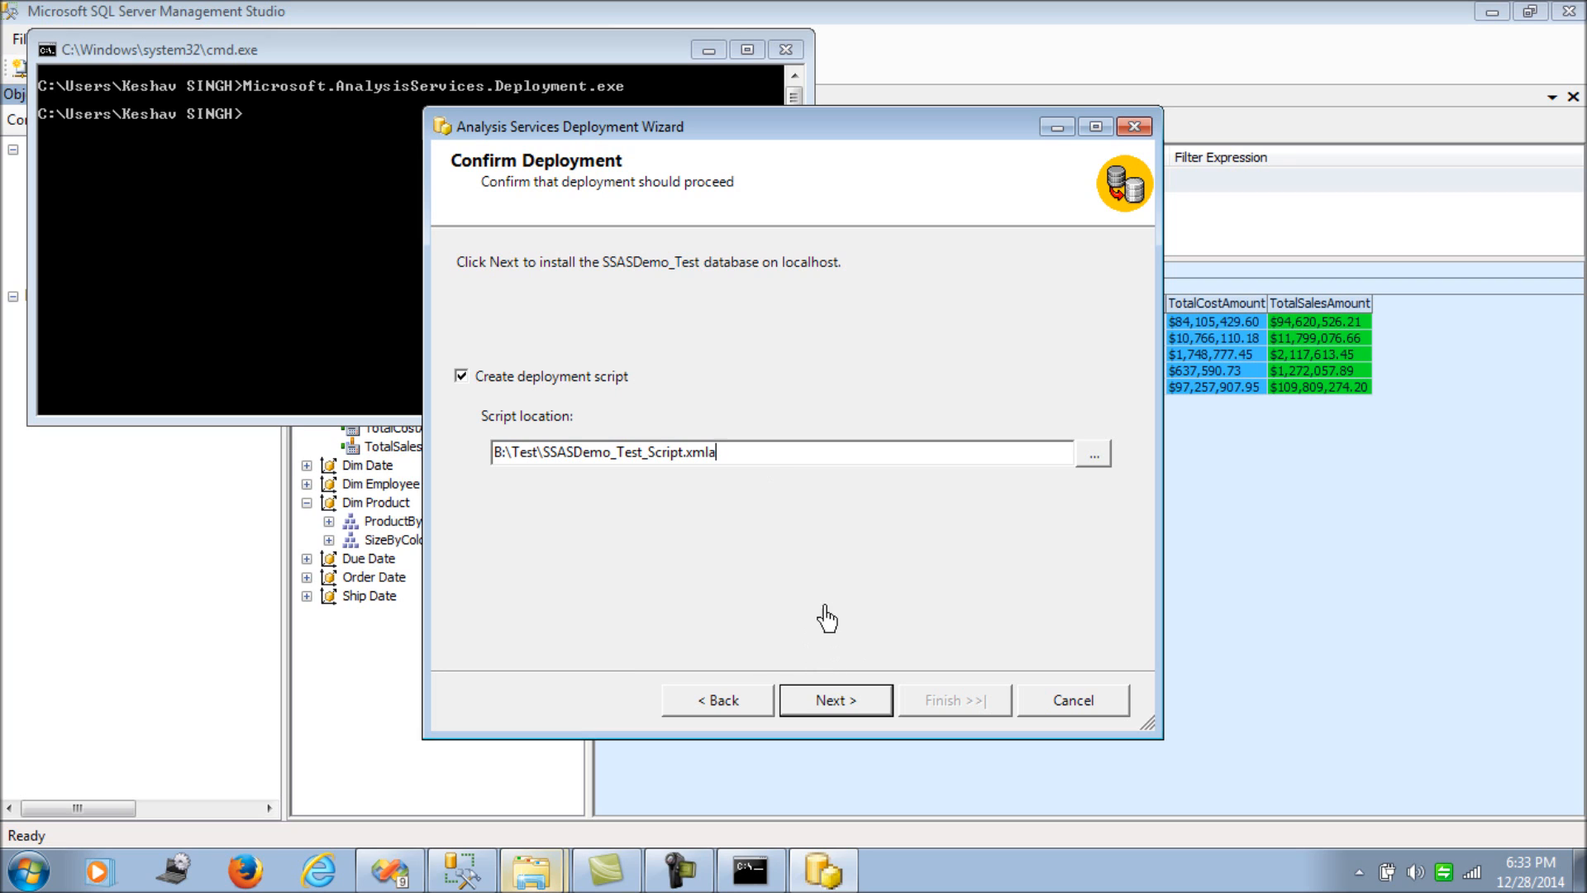
- Generate the deployment script and finish the wizard
click(834, 699)
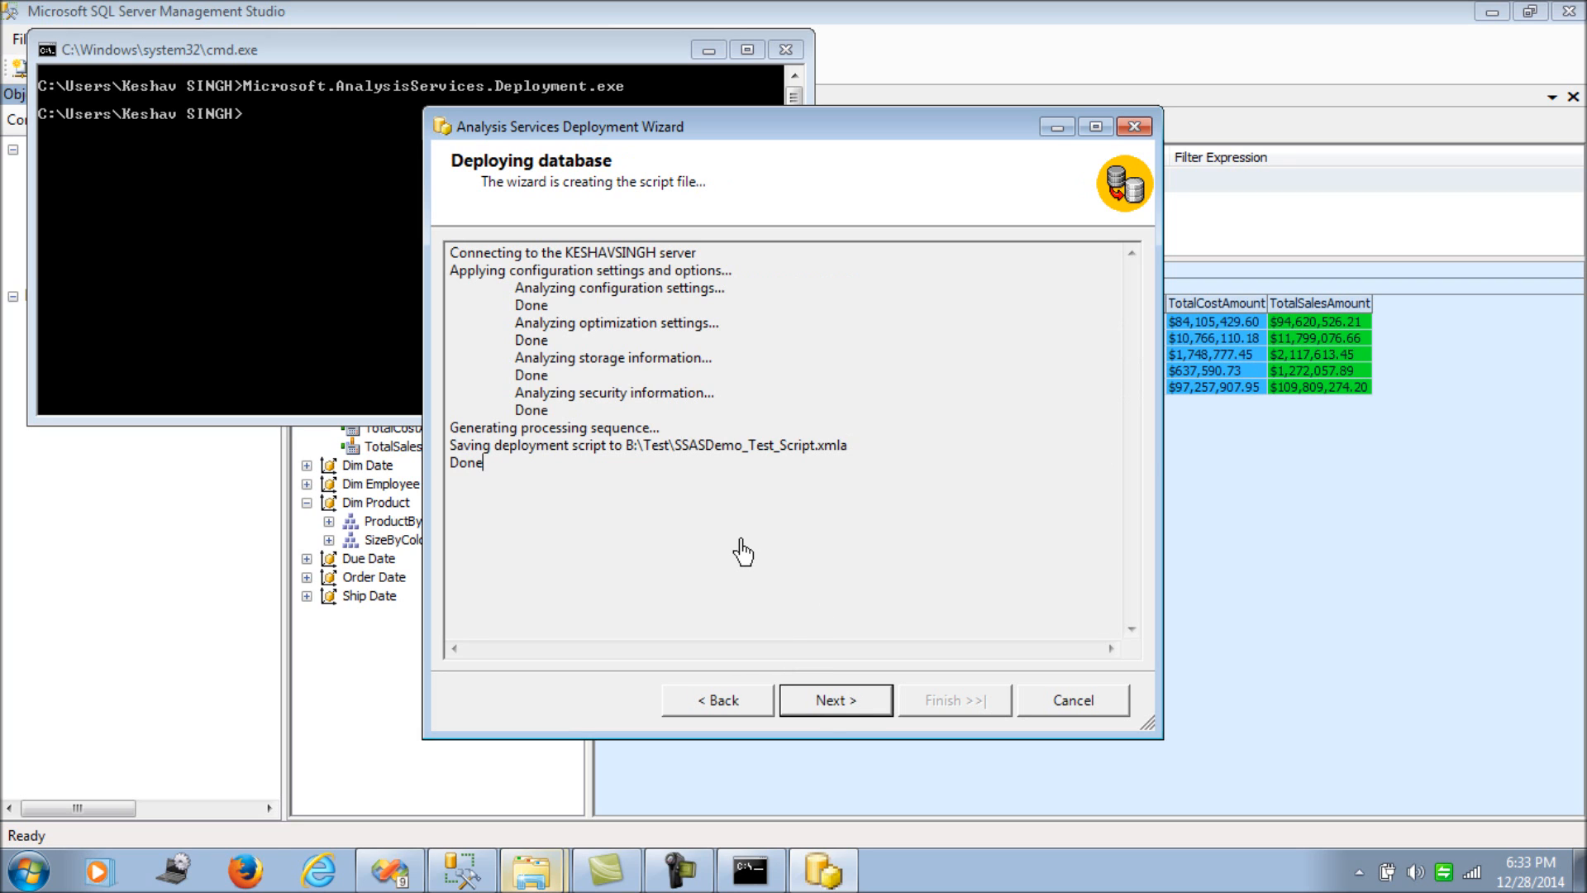
click(827, 699)
click(943, 701)
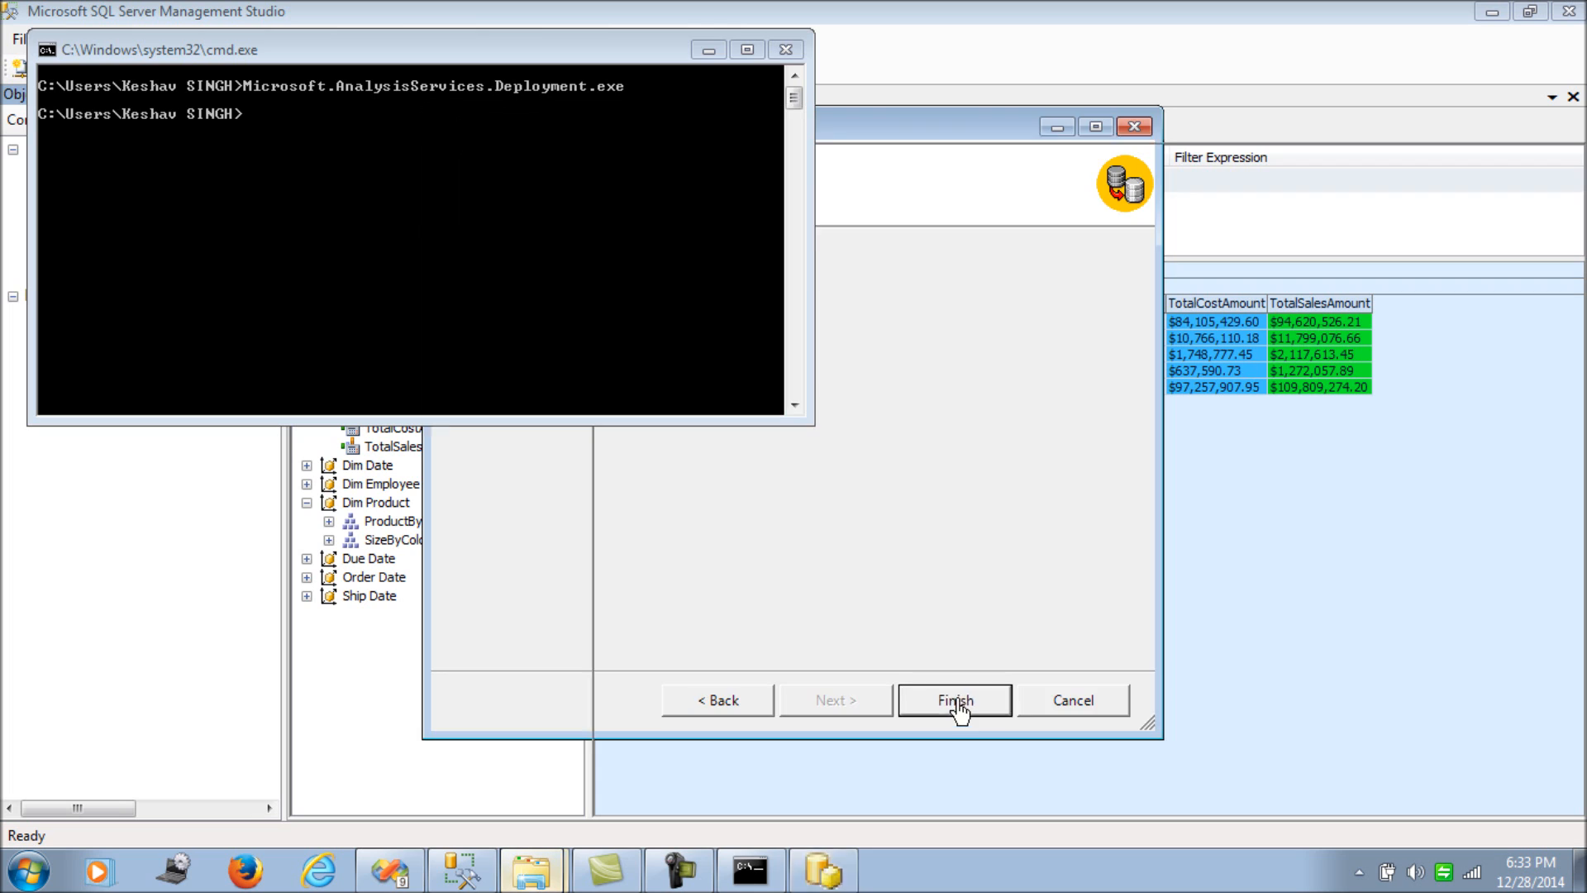
- Check that B:\Test holds SSASDemo_Test_Script.xmla, then deselect the file
mouse_move(545, 870)
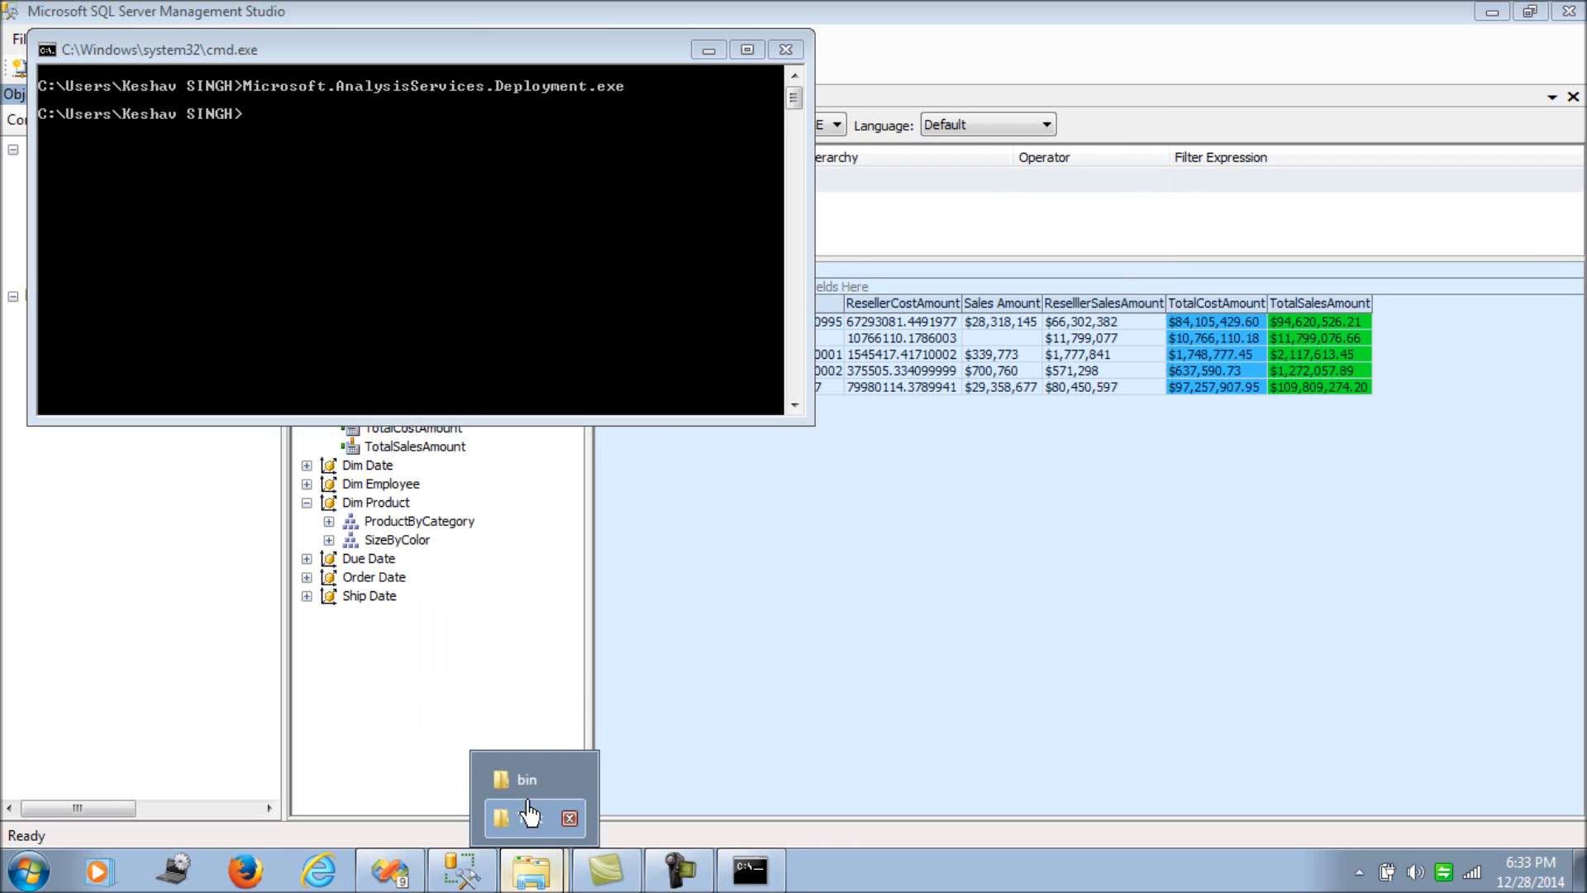
click(521, 819)
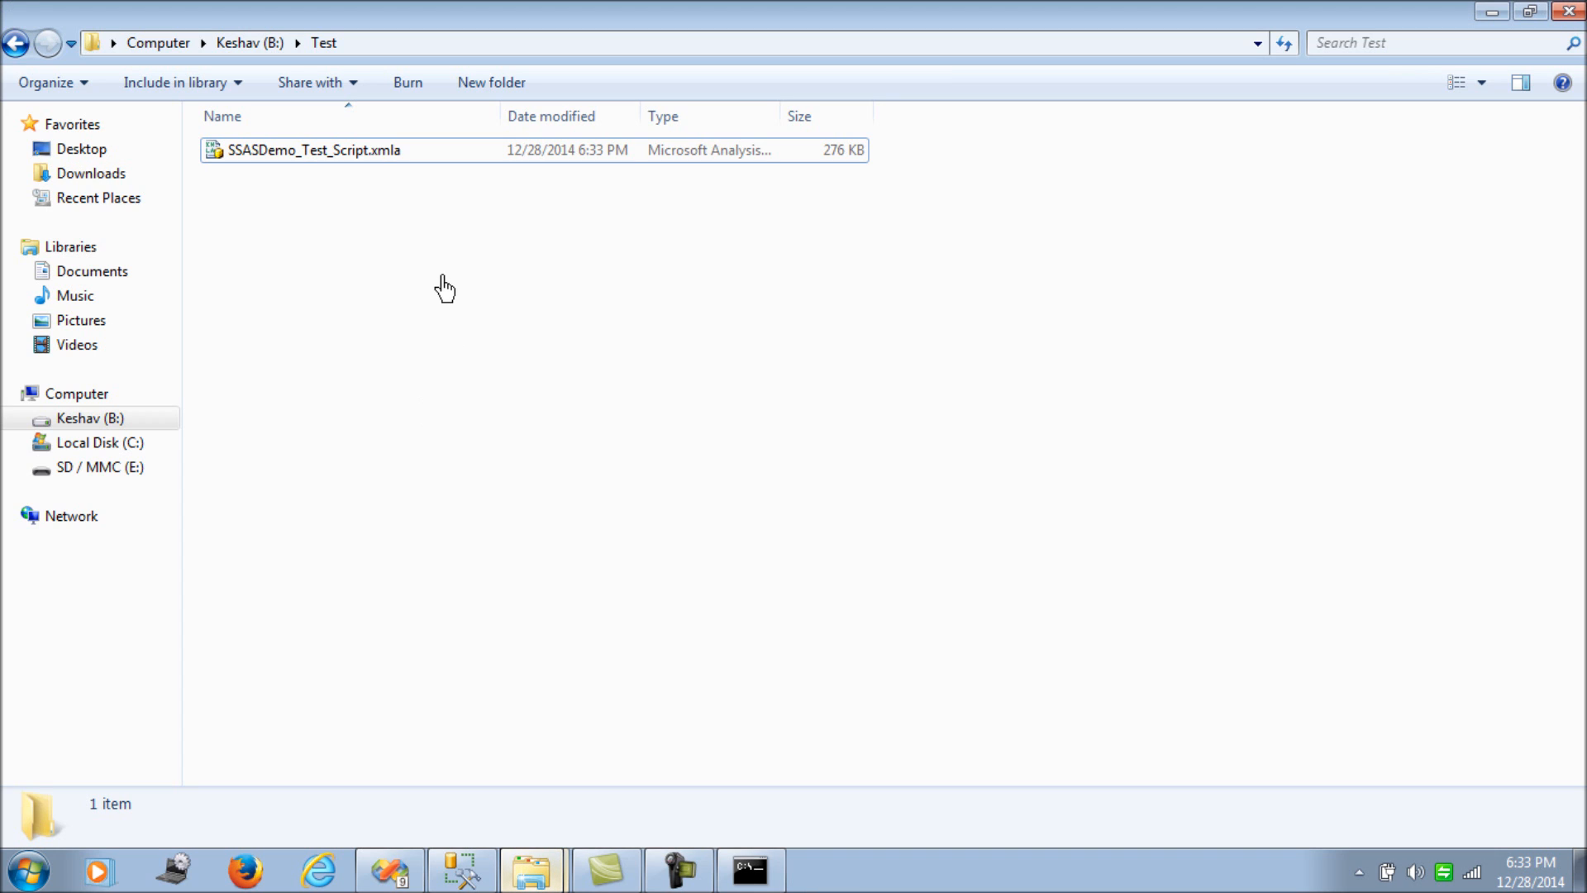
click(377, 160)
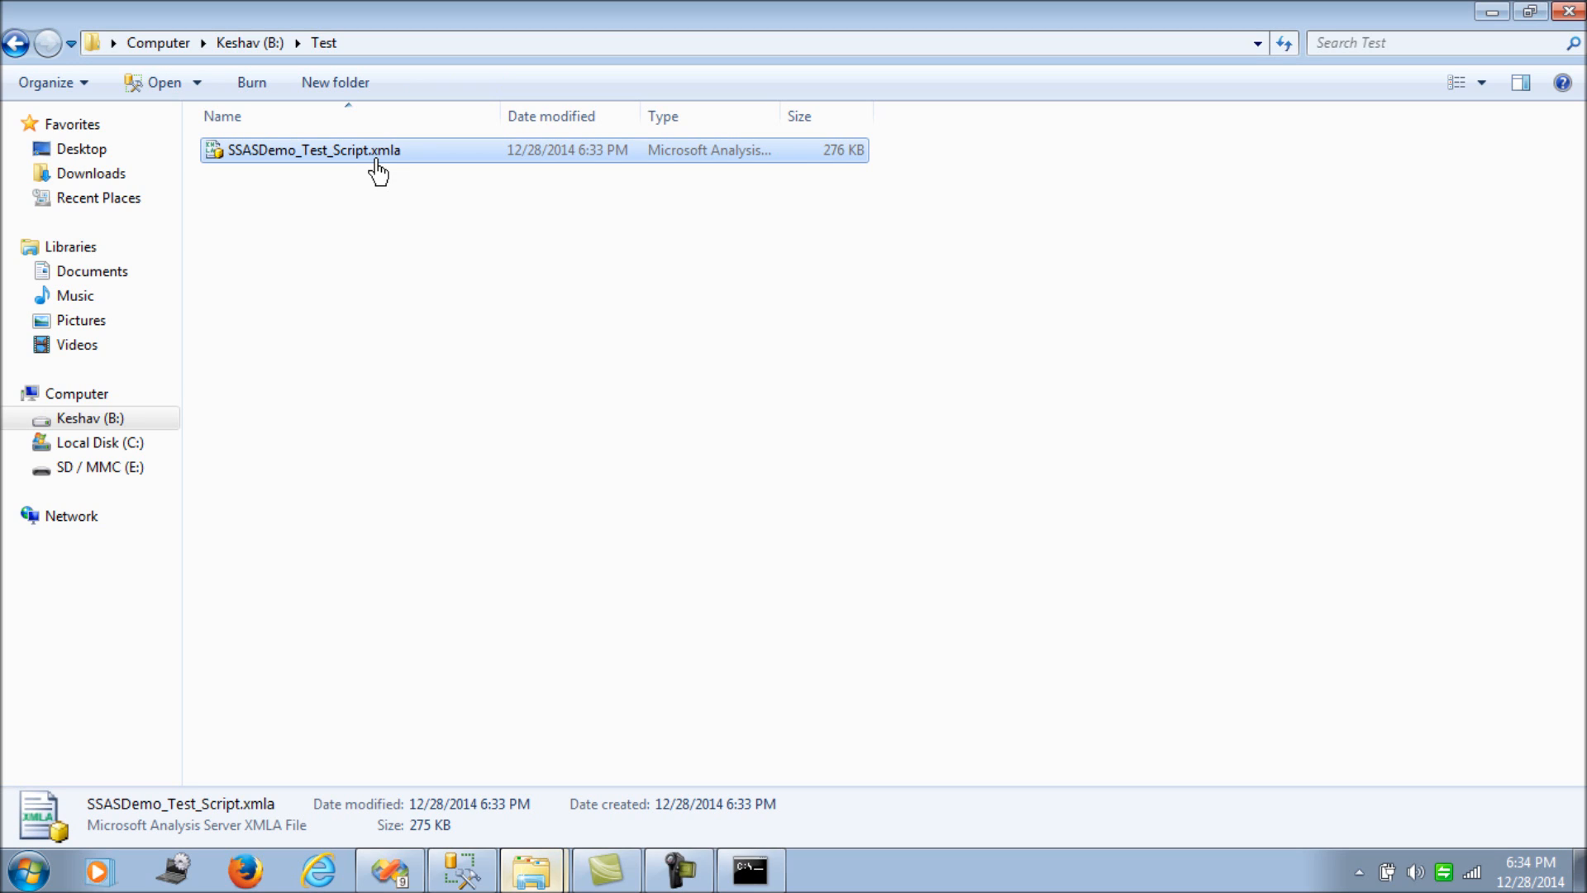
click(350, 268)
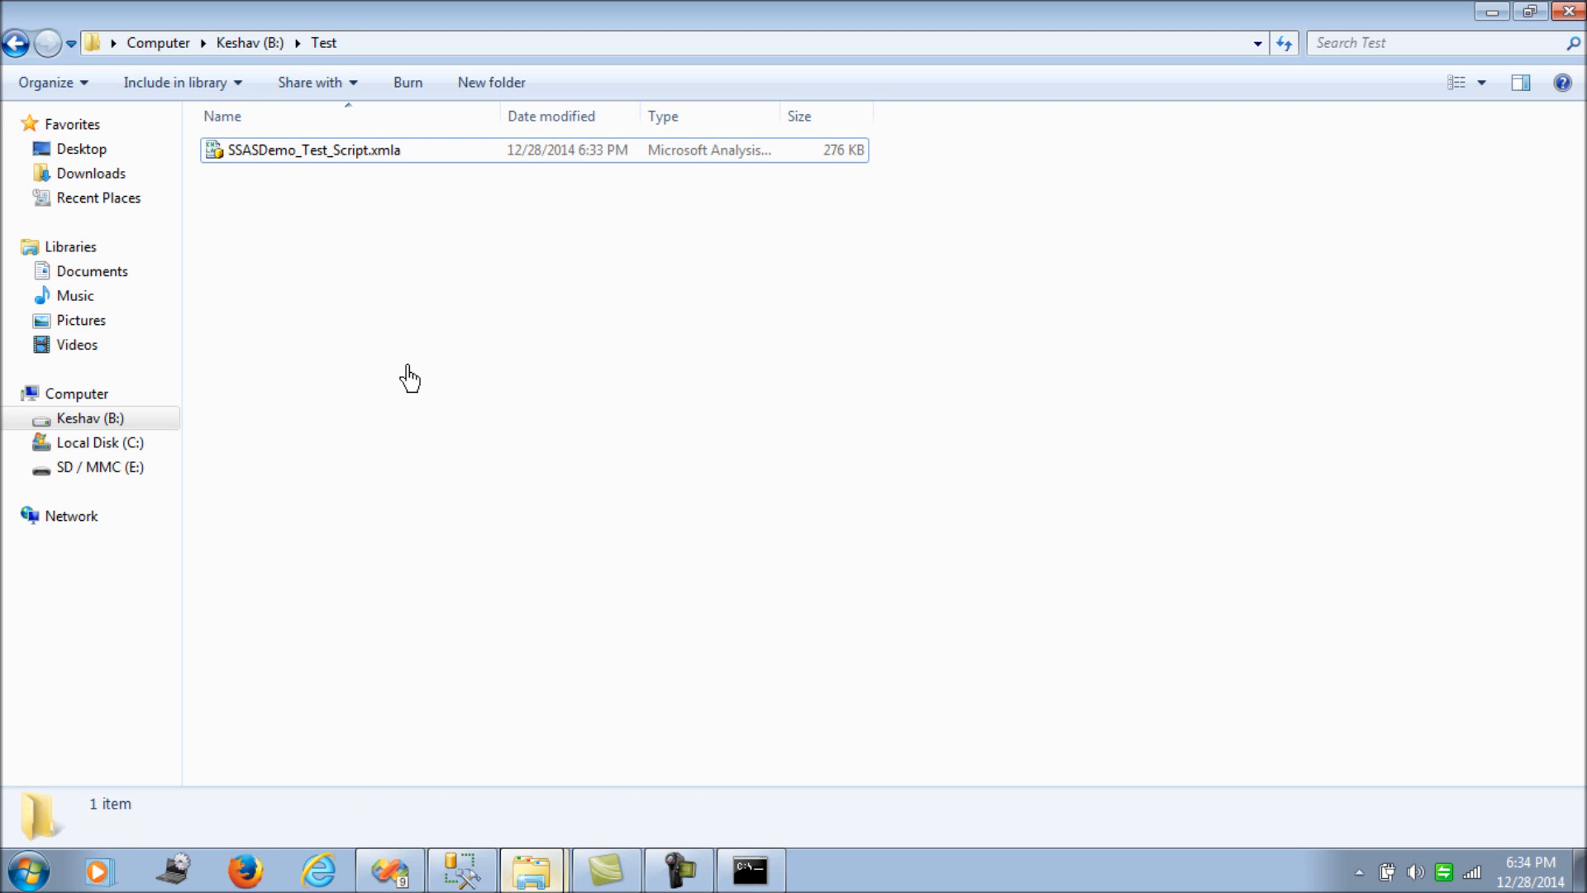
mouse_move(445, 886)
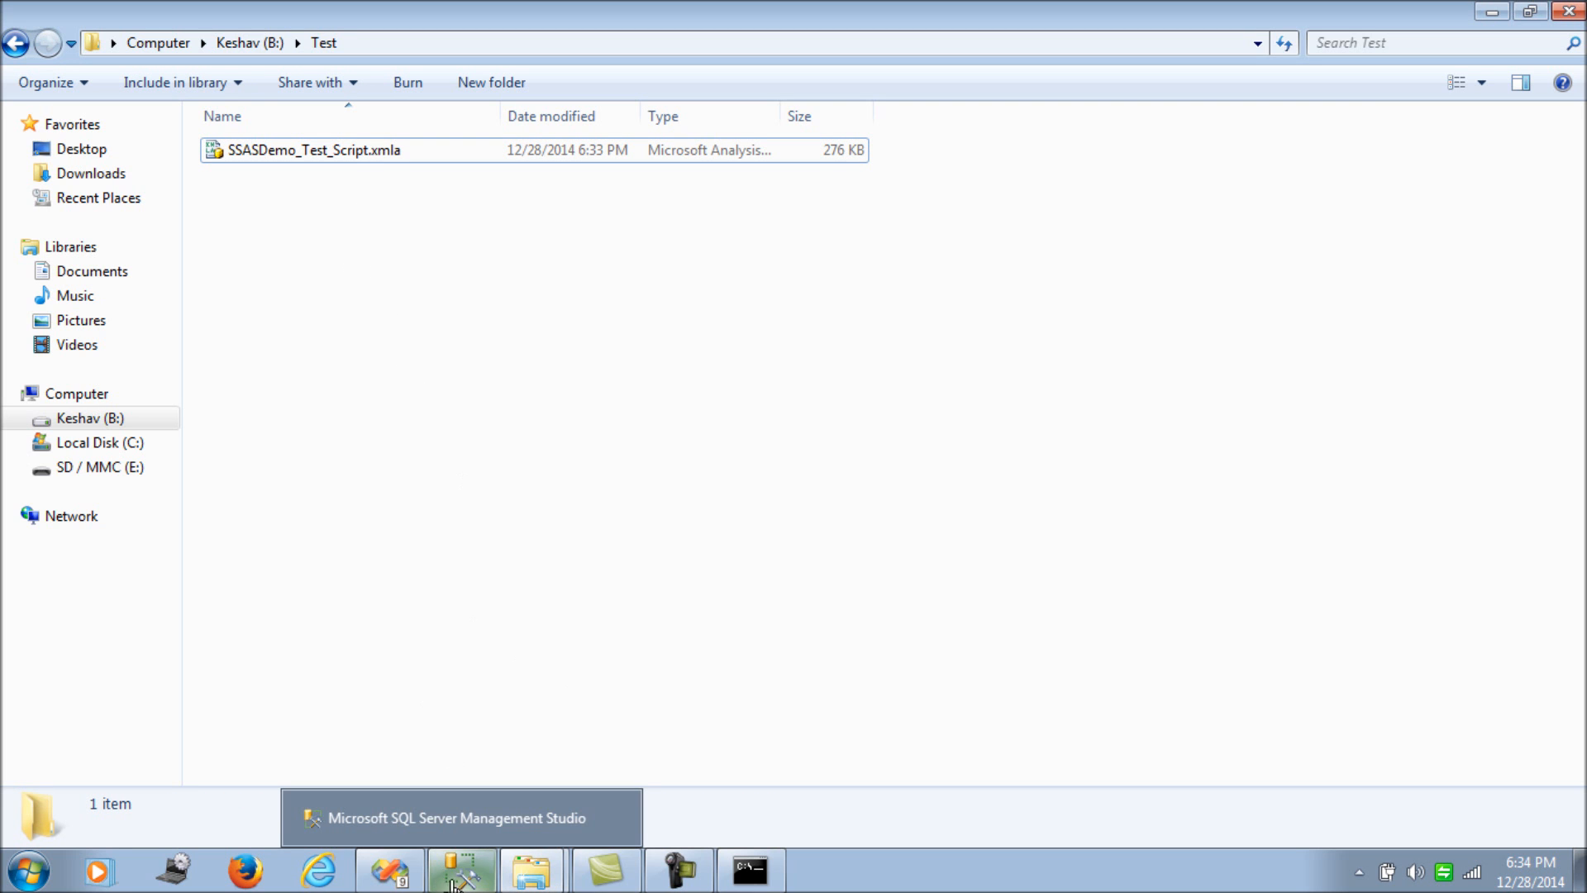
- Review the SSASDemo project's Build menu in Visual Studio, then return to SQL Server Management Studio
click(393, 869)
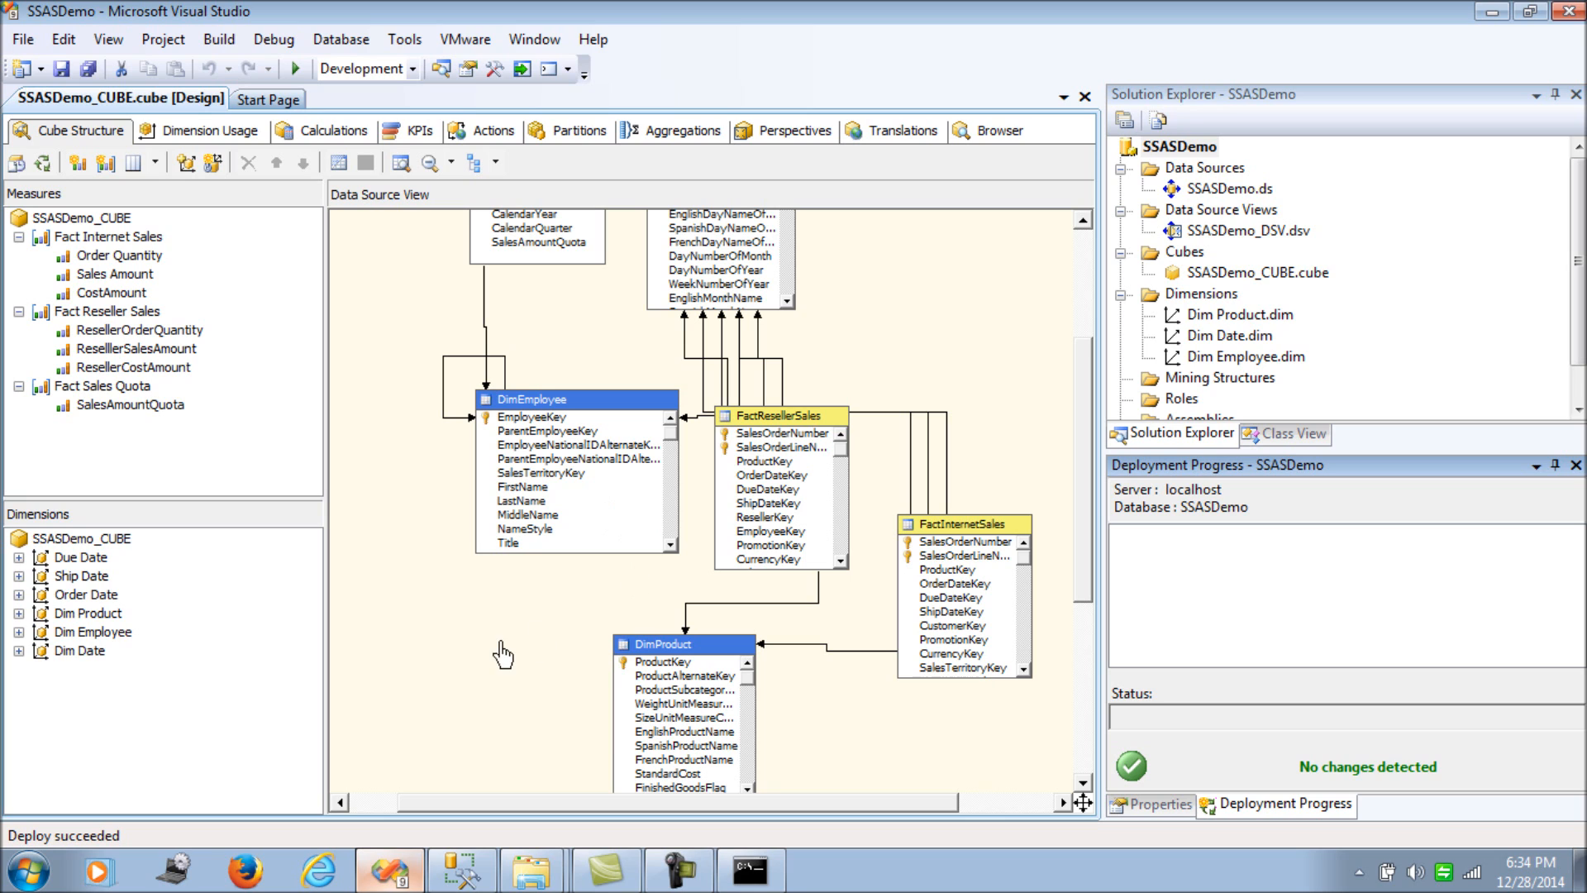
click(219, 40)
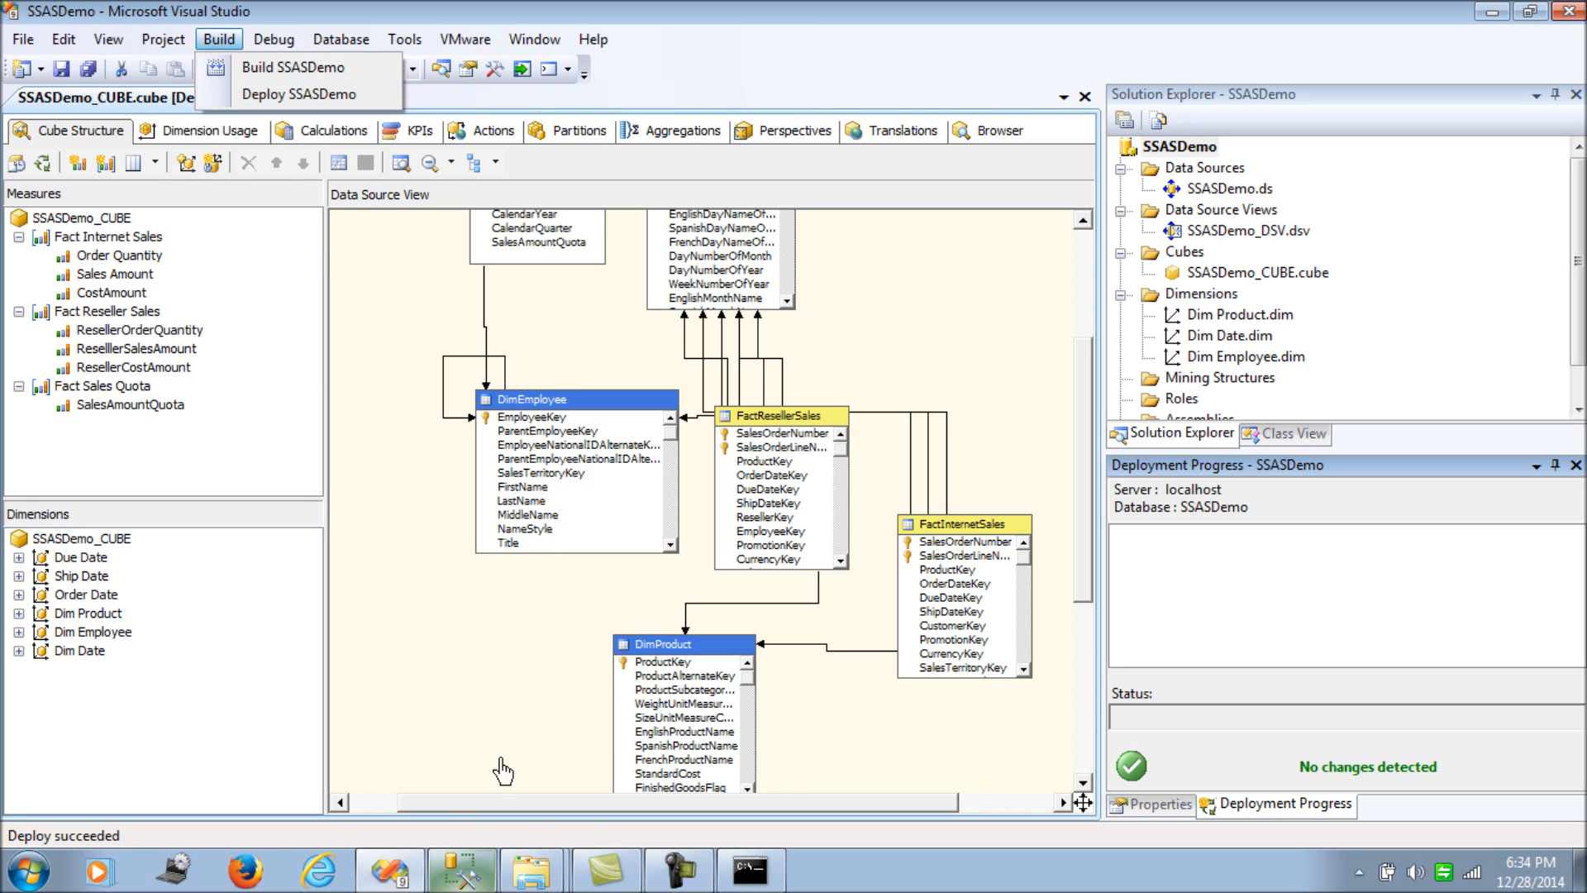
click(462, 869)
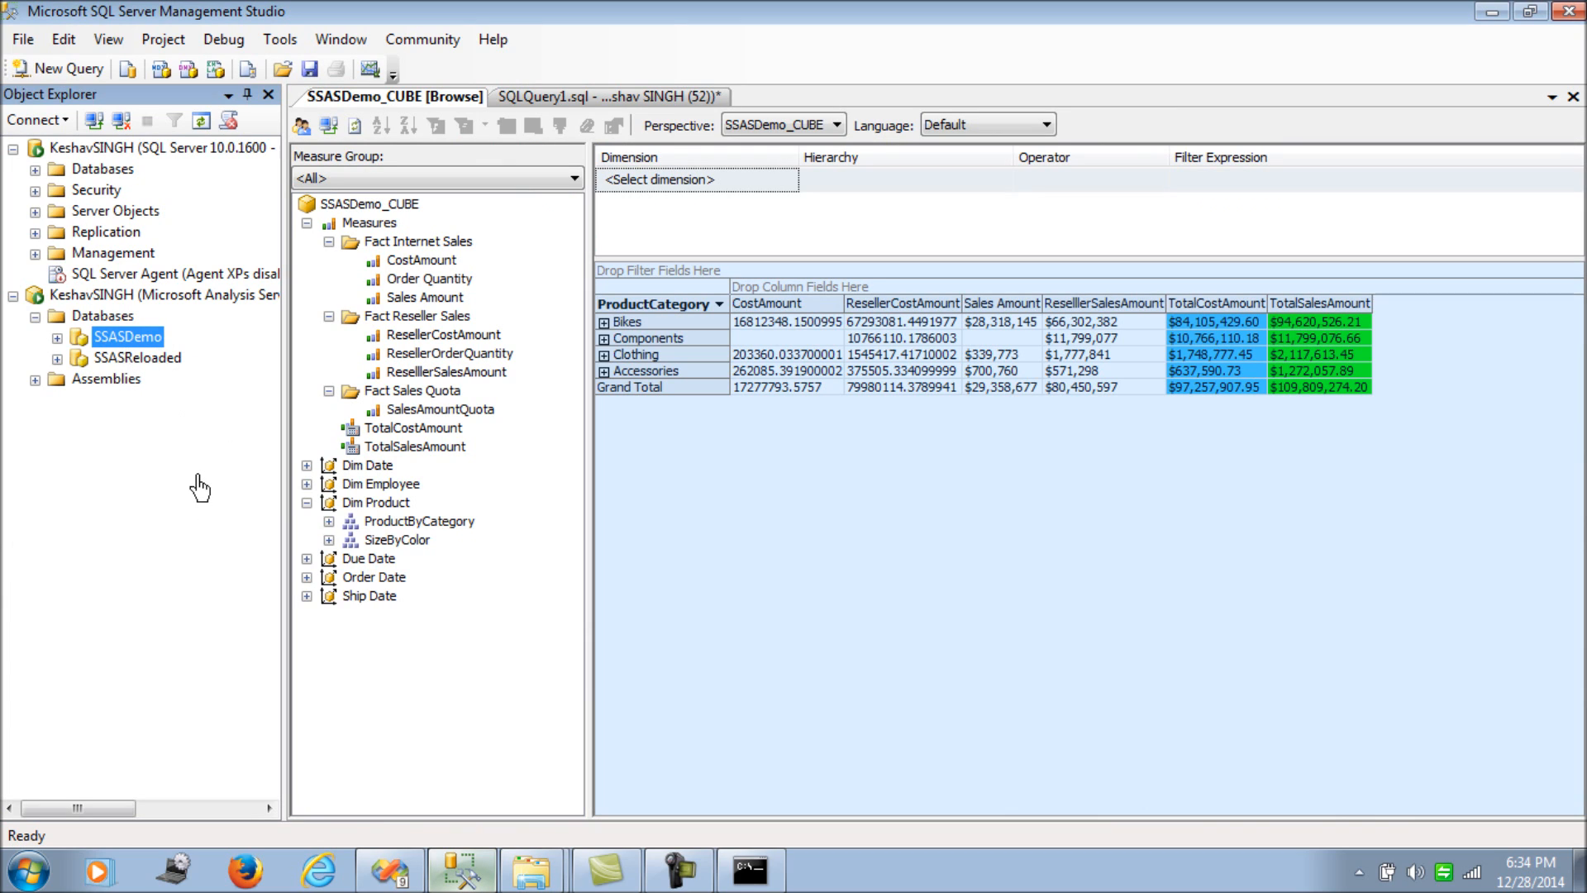
- Script the SSASDemo database as CREATE into a new query editor window
right_click(143, 353)
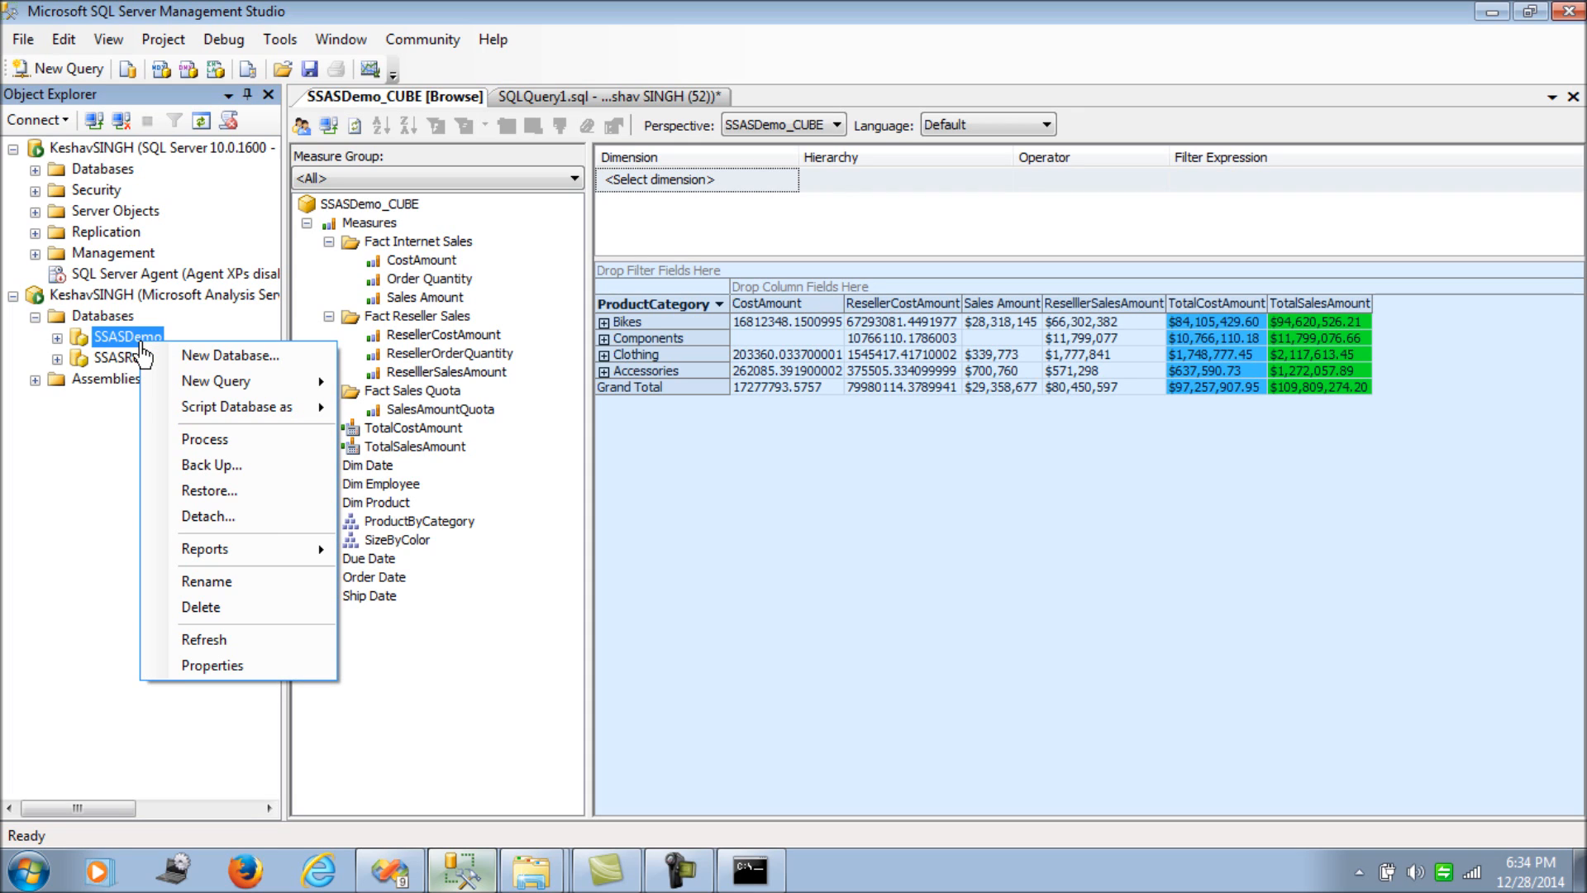
mouse_move(170, 417)
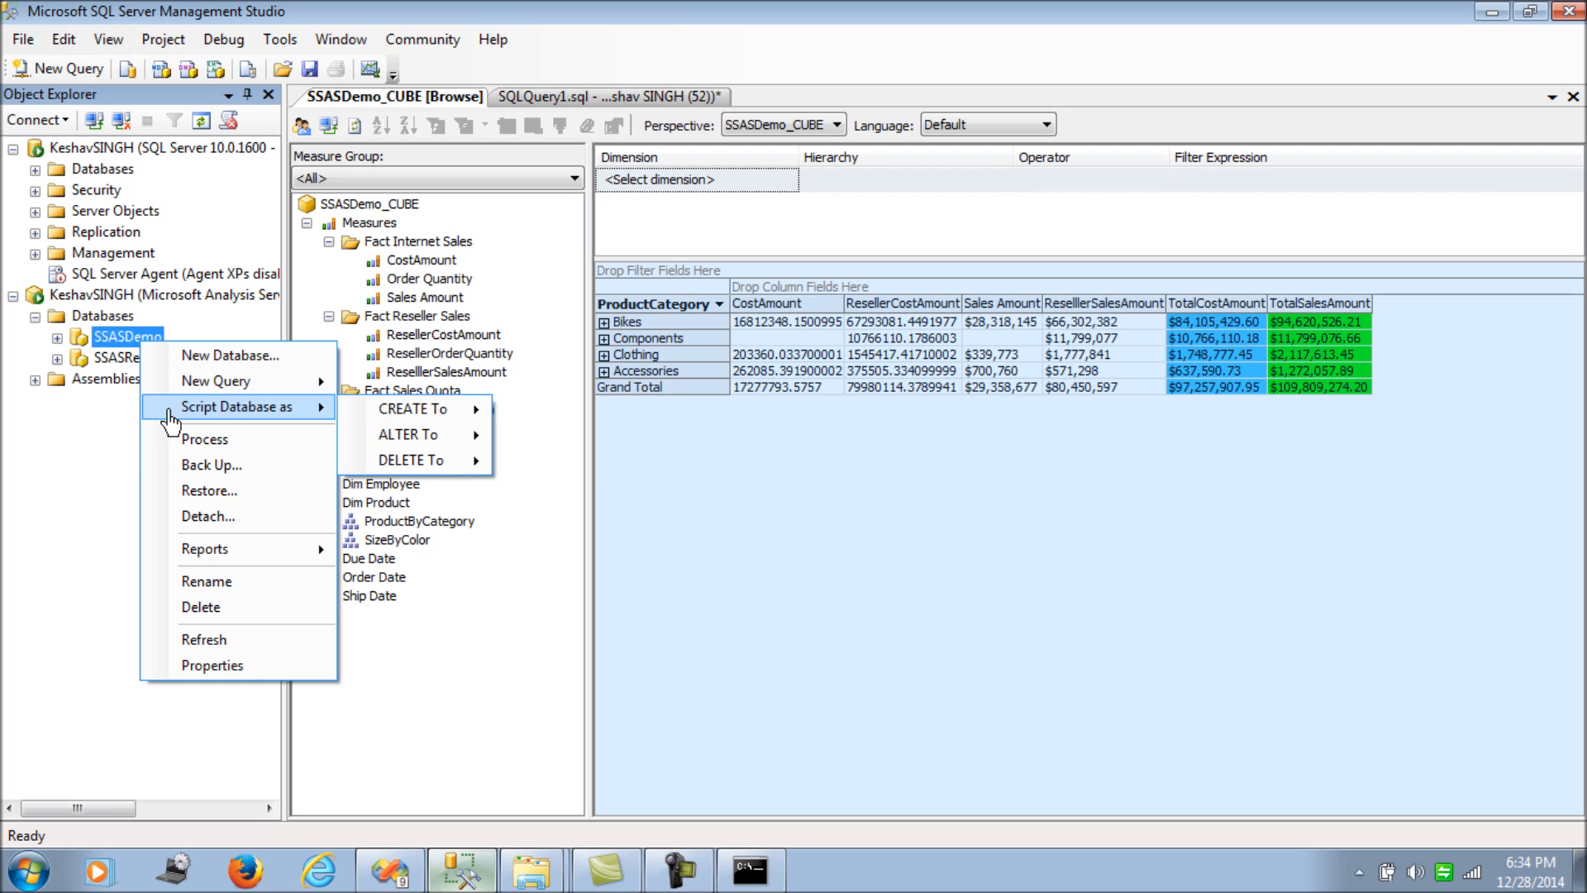
mouse_move(455, 409)
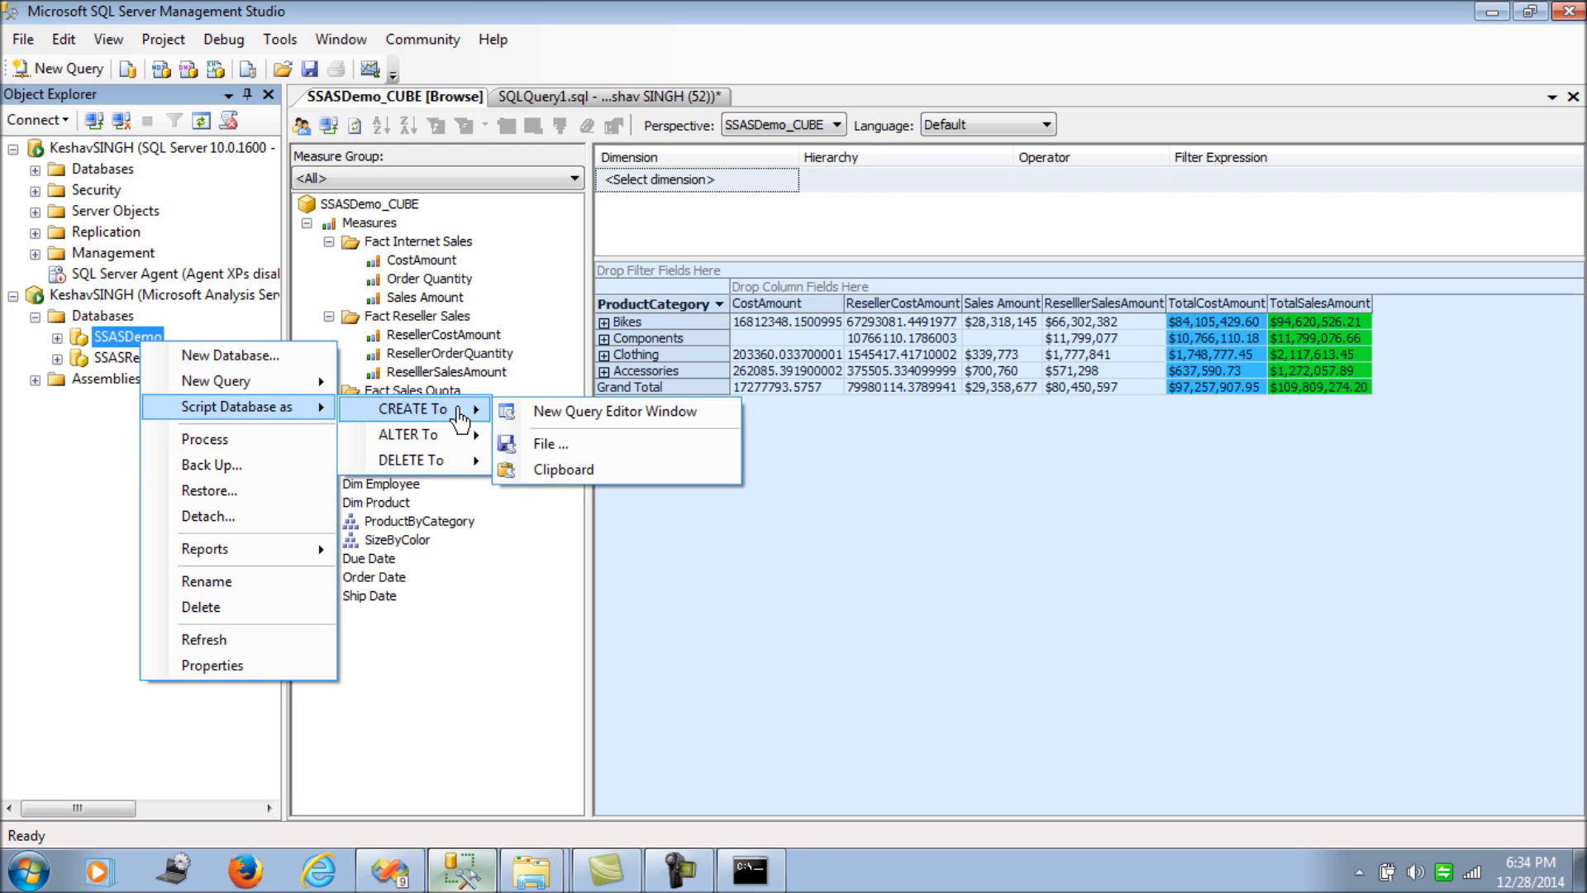
click(549, 413)
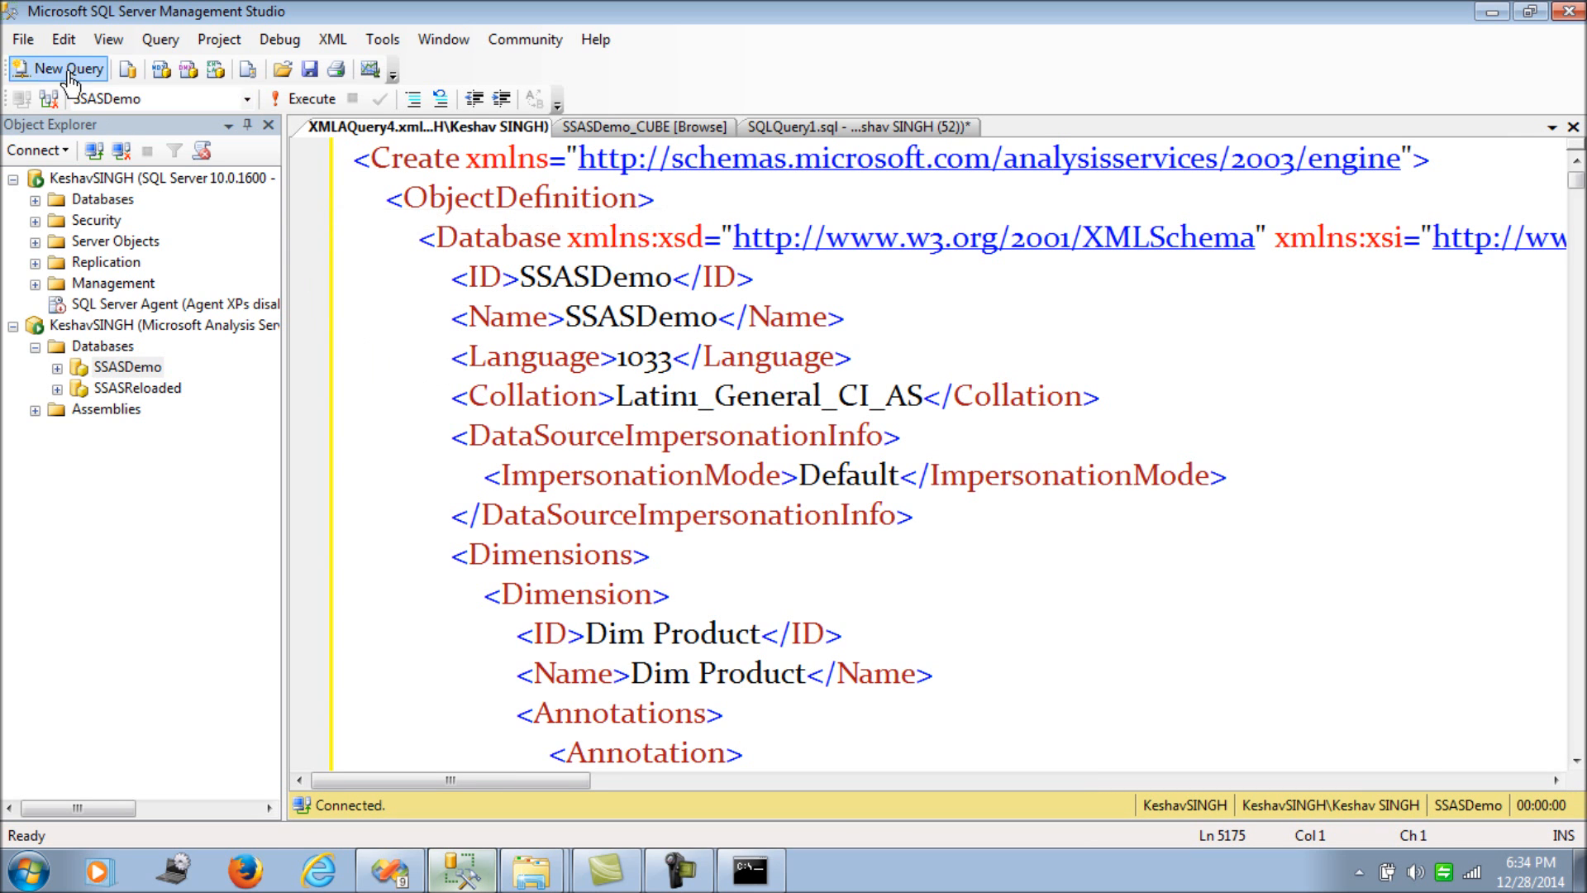
- Save the generated script as Option2.xmla in the Test folder
click(23, 56)
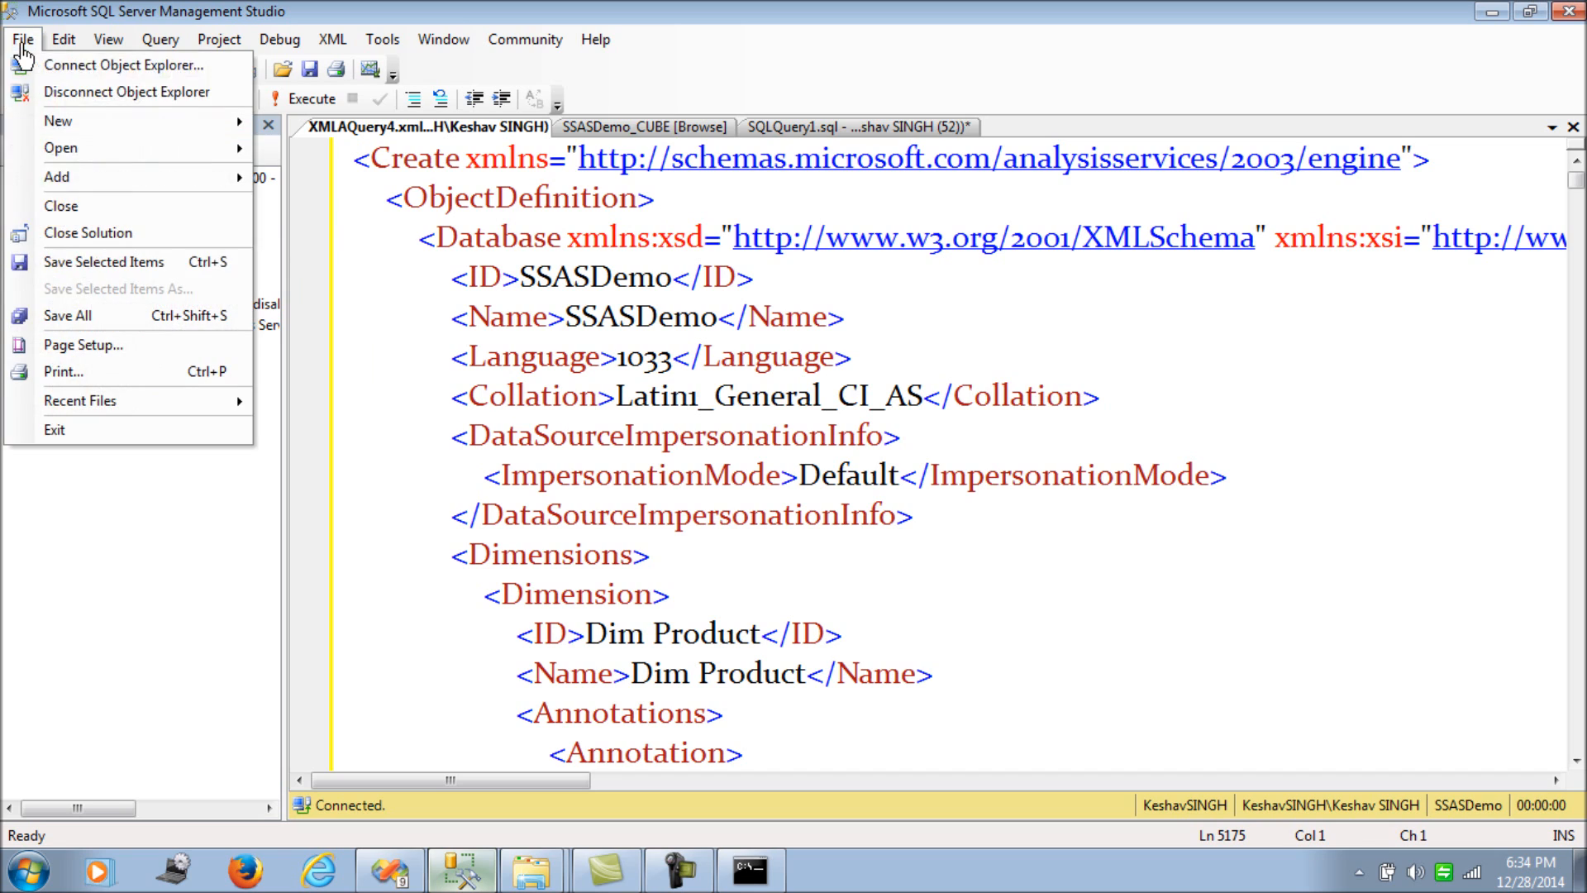
click(99, 263)
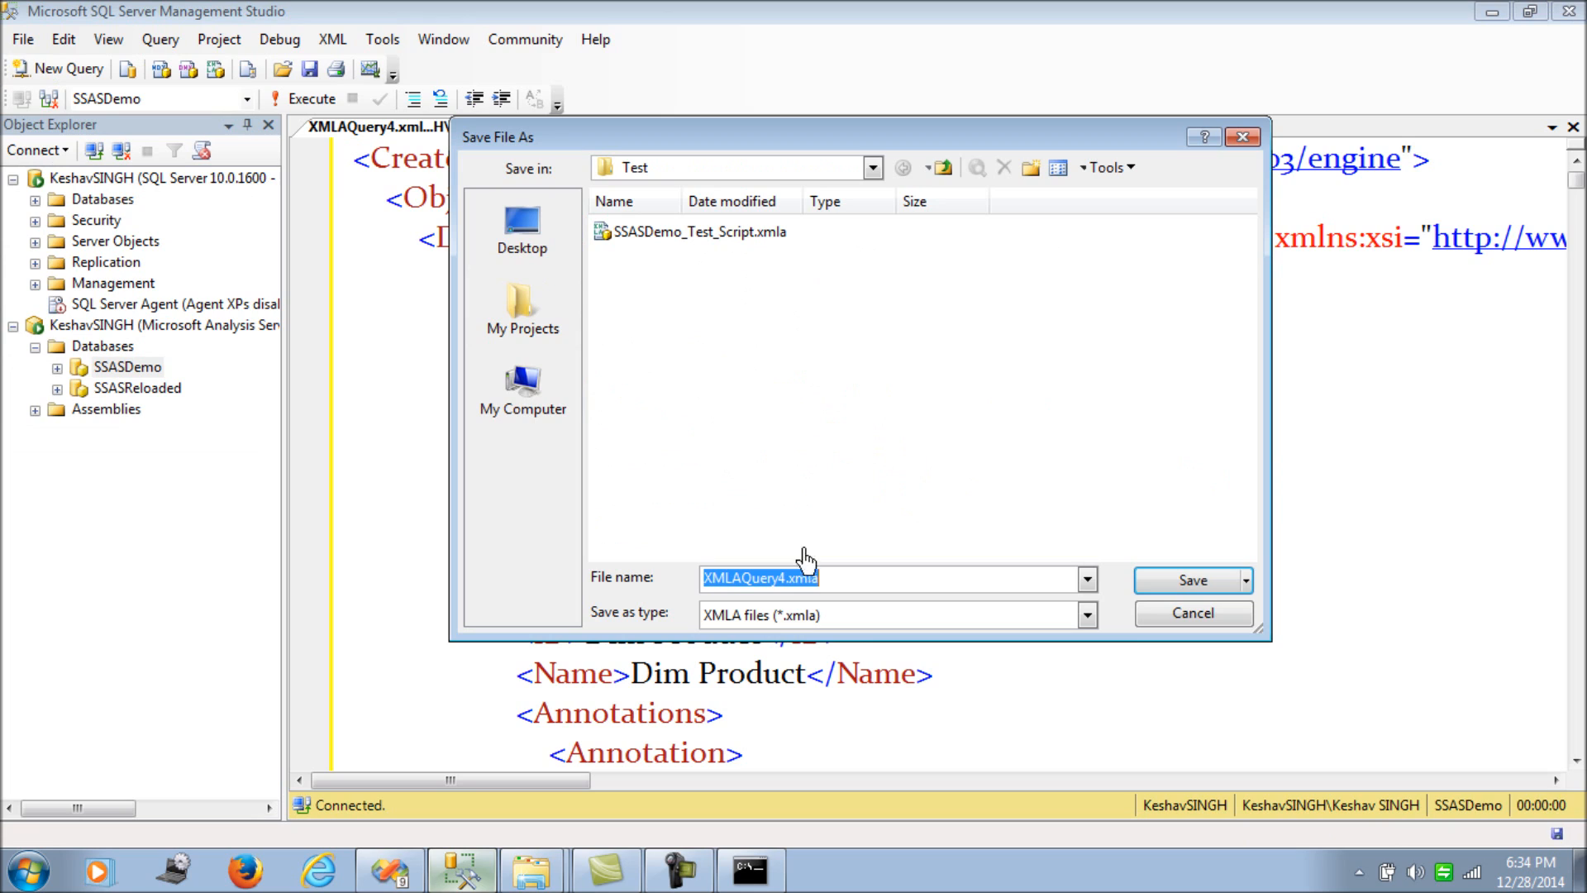
click(783, 578)
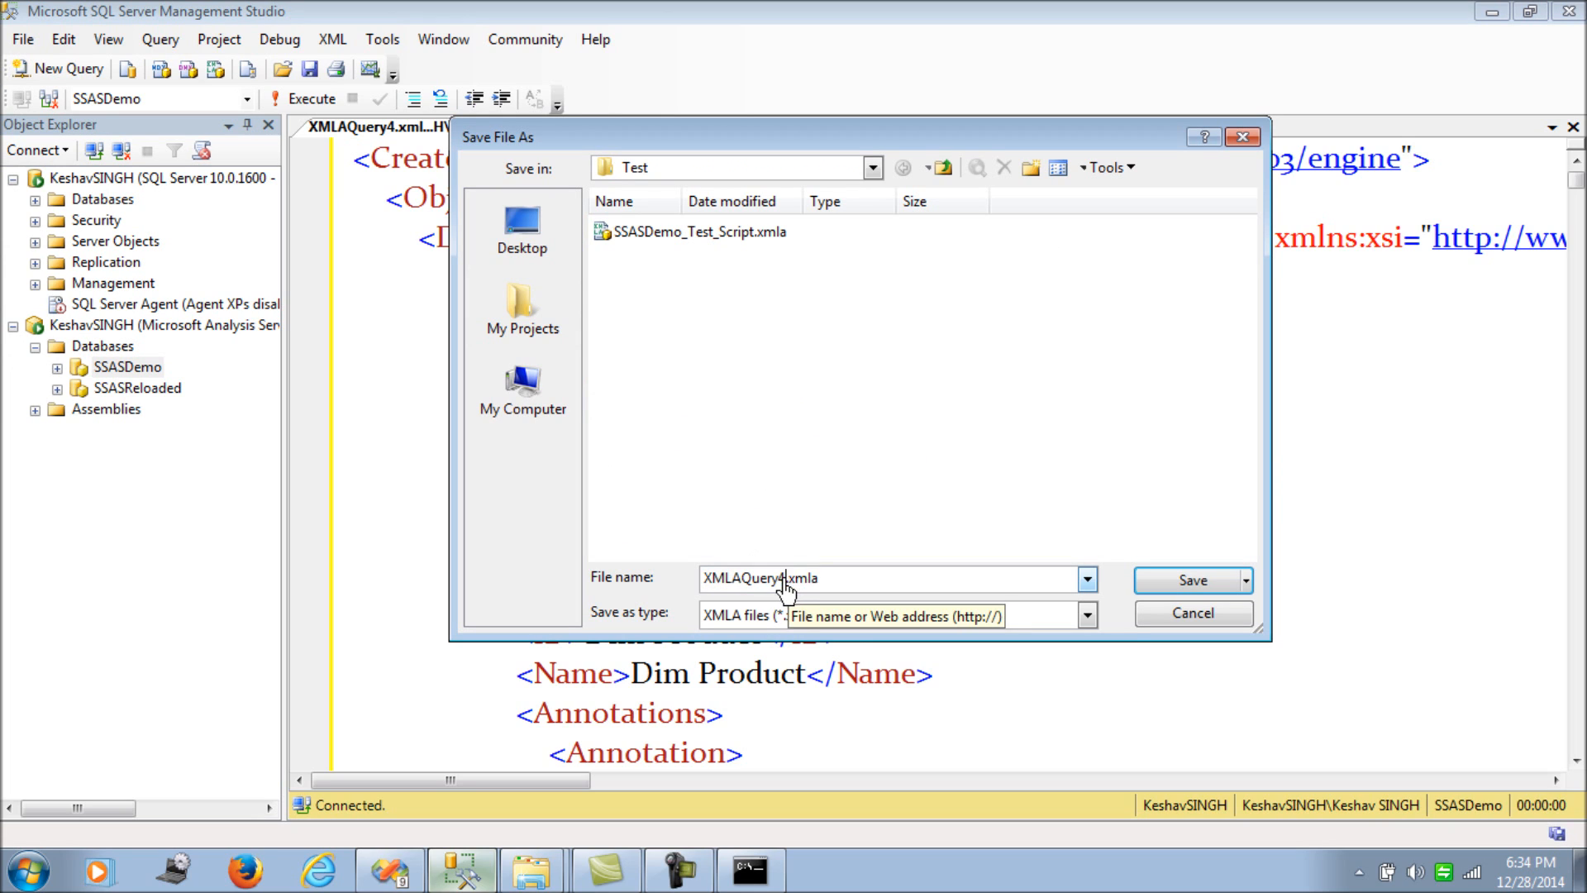
key(shift+Home)
key(BackSpace)
text(Option2)
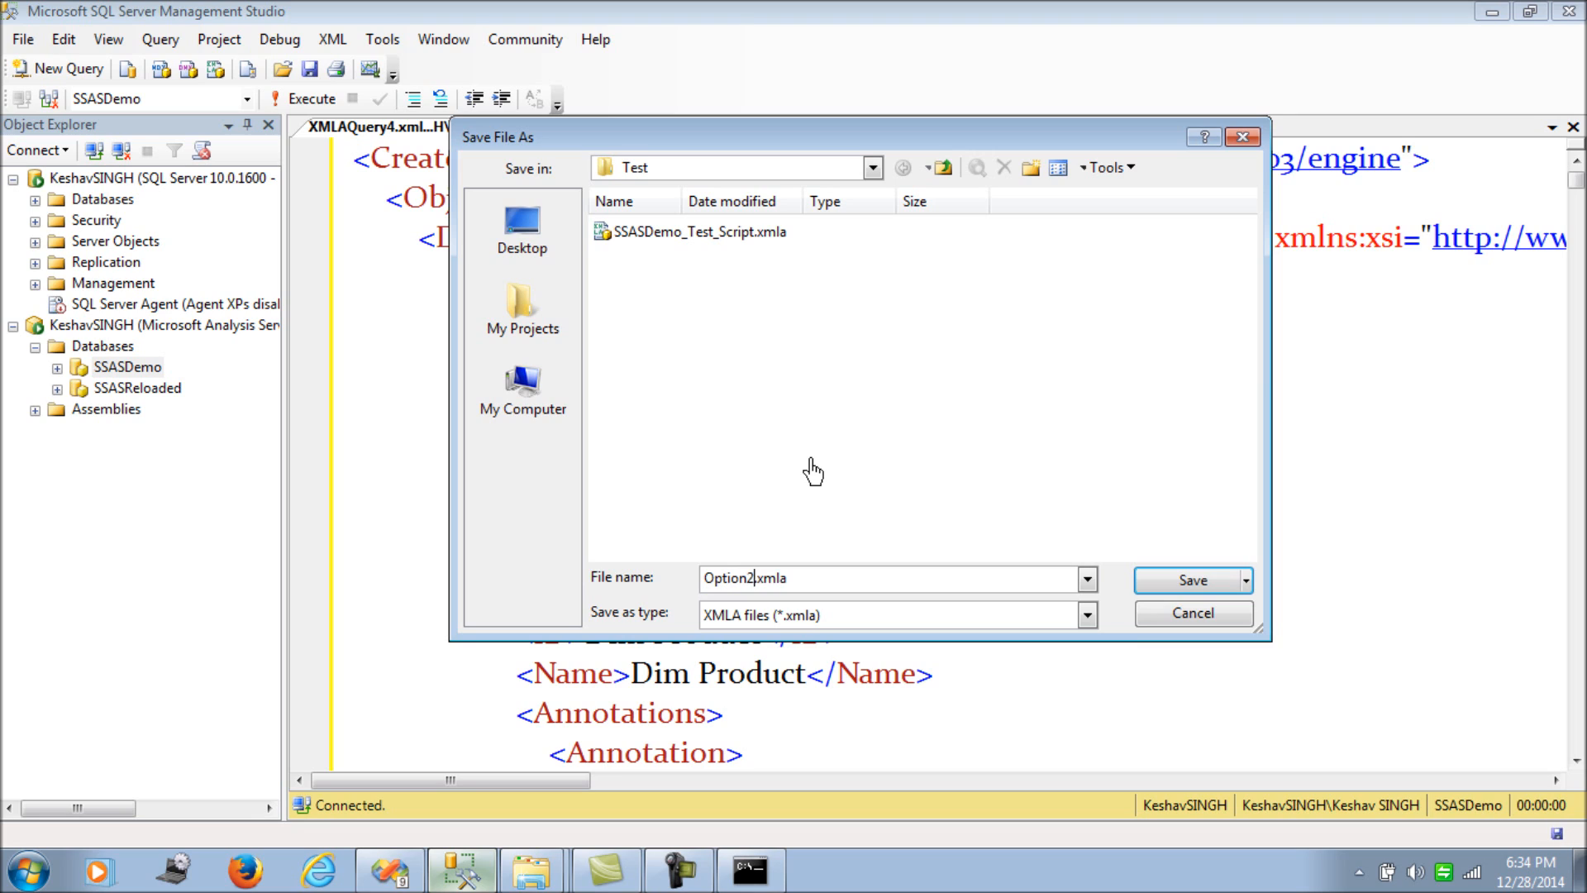
click(813, 587)
click(1194, 581)
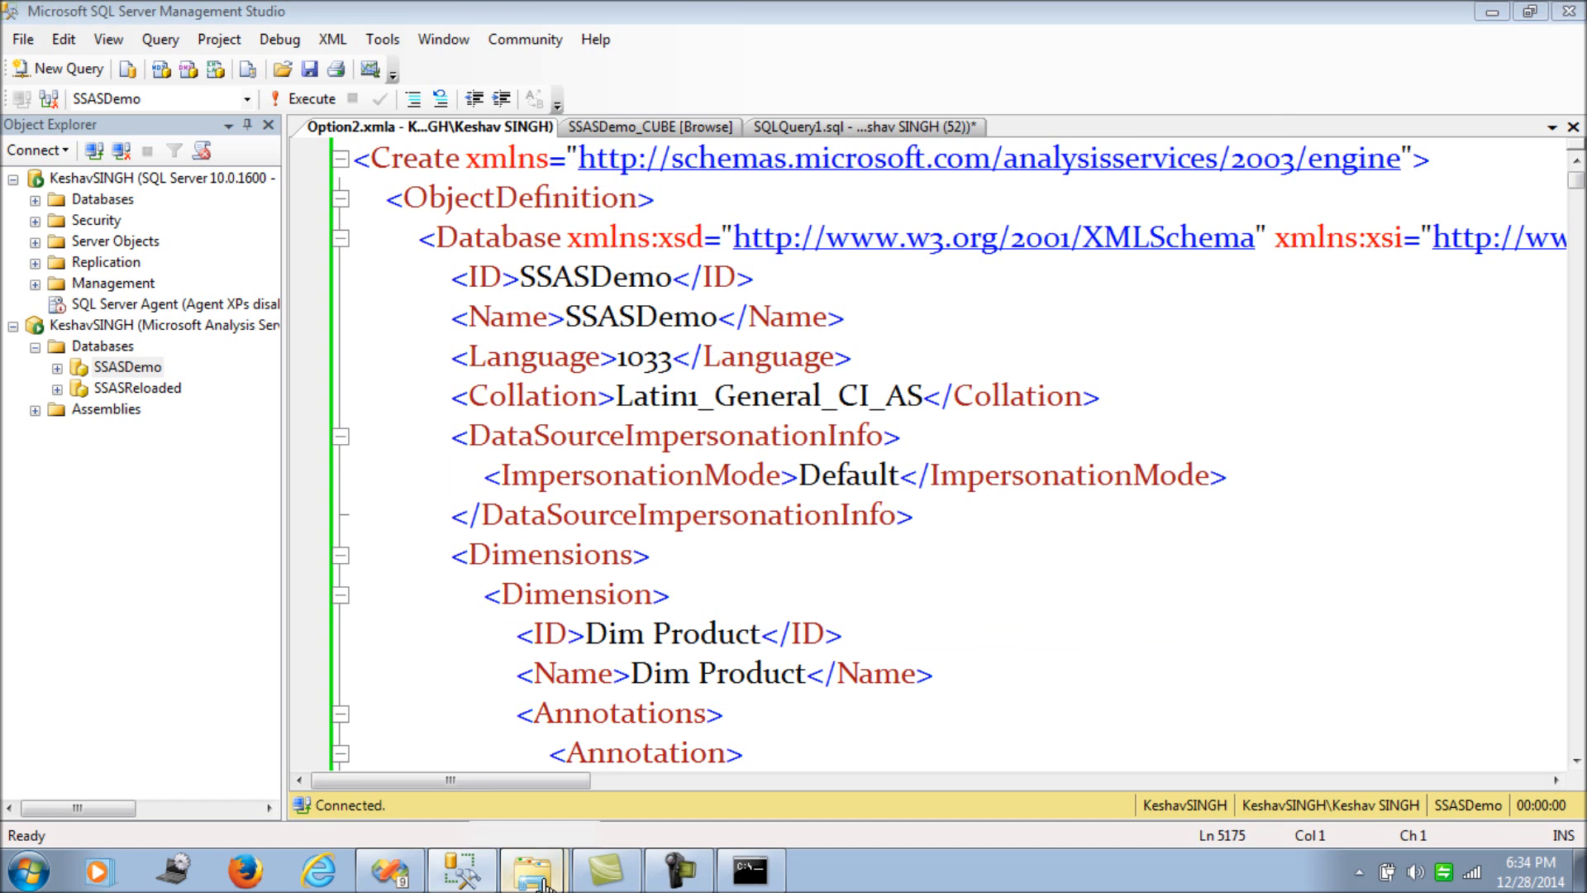
- Bring up the Test folder in Explorer and select Option2.xmla (430 KB) to check it
mouse_move(541, 882)
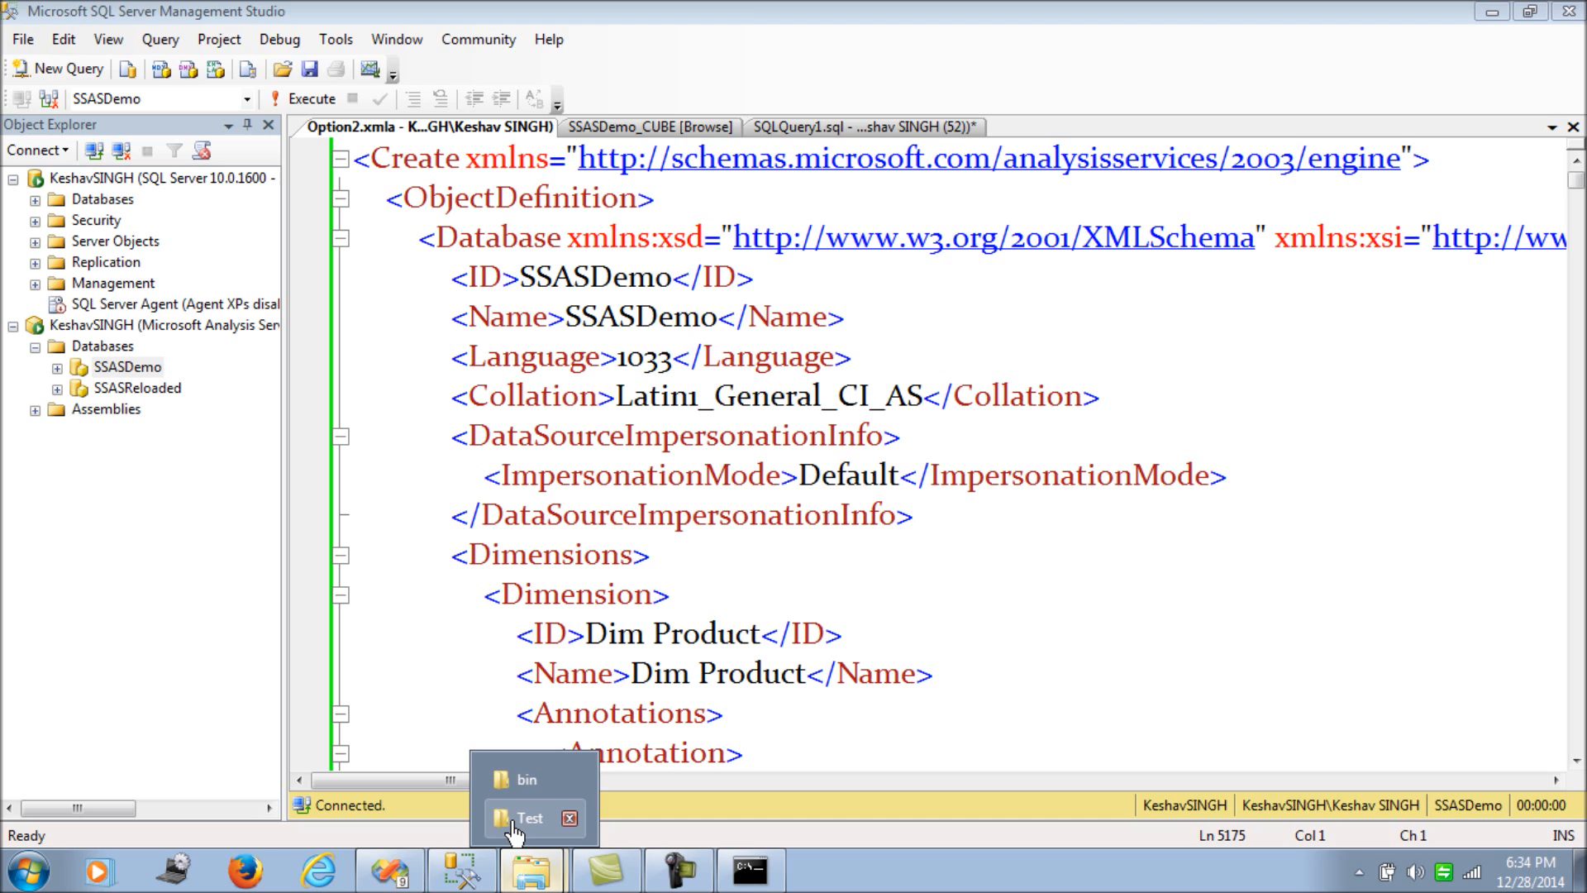
click(519, 818)
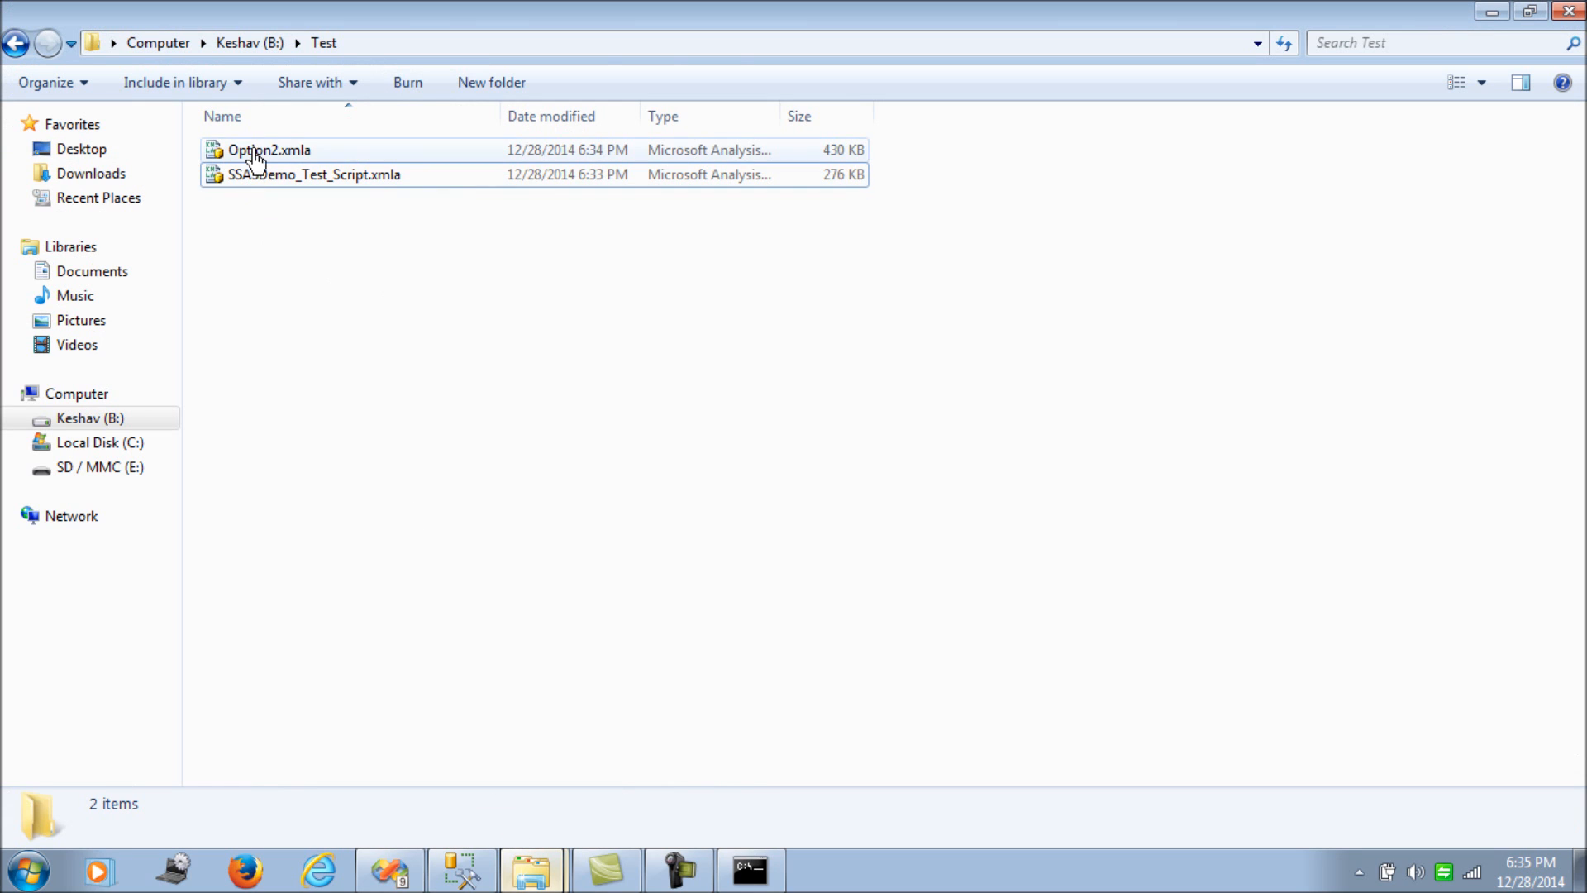
click(256, 152)
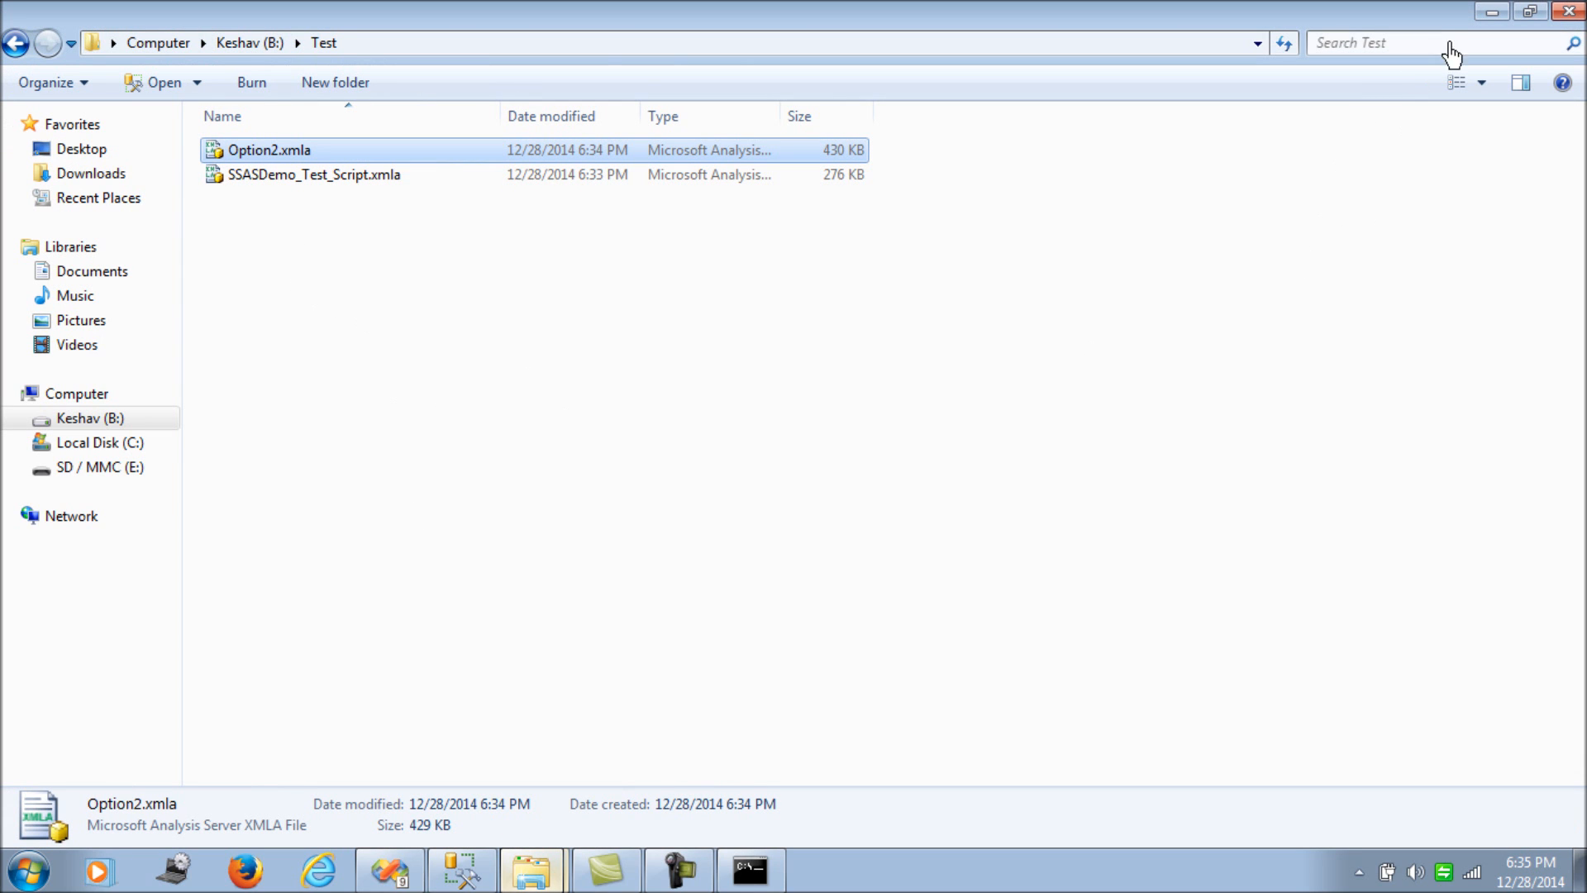
- Append _Test to SSASDemo in Option2.xmla's database ID and Name tags, and save
click(1490, 13)
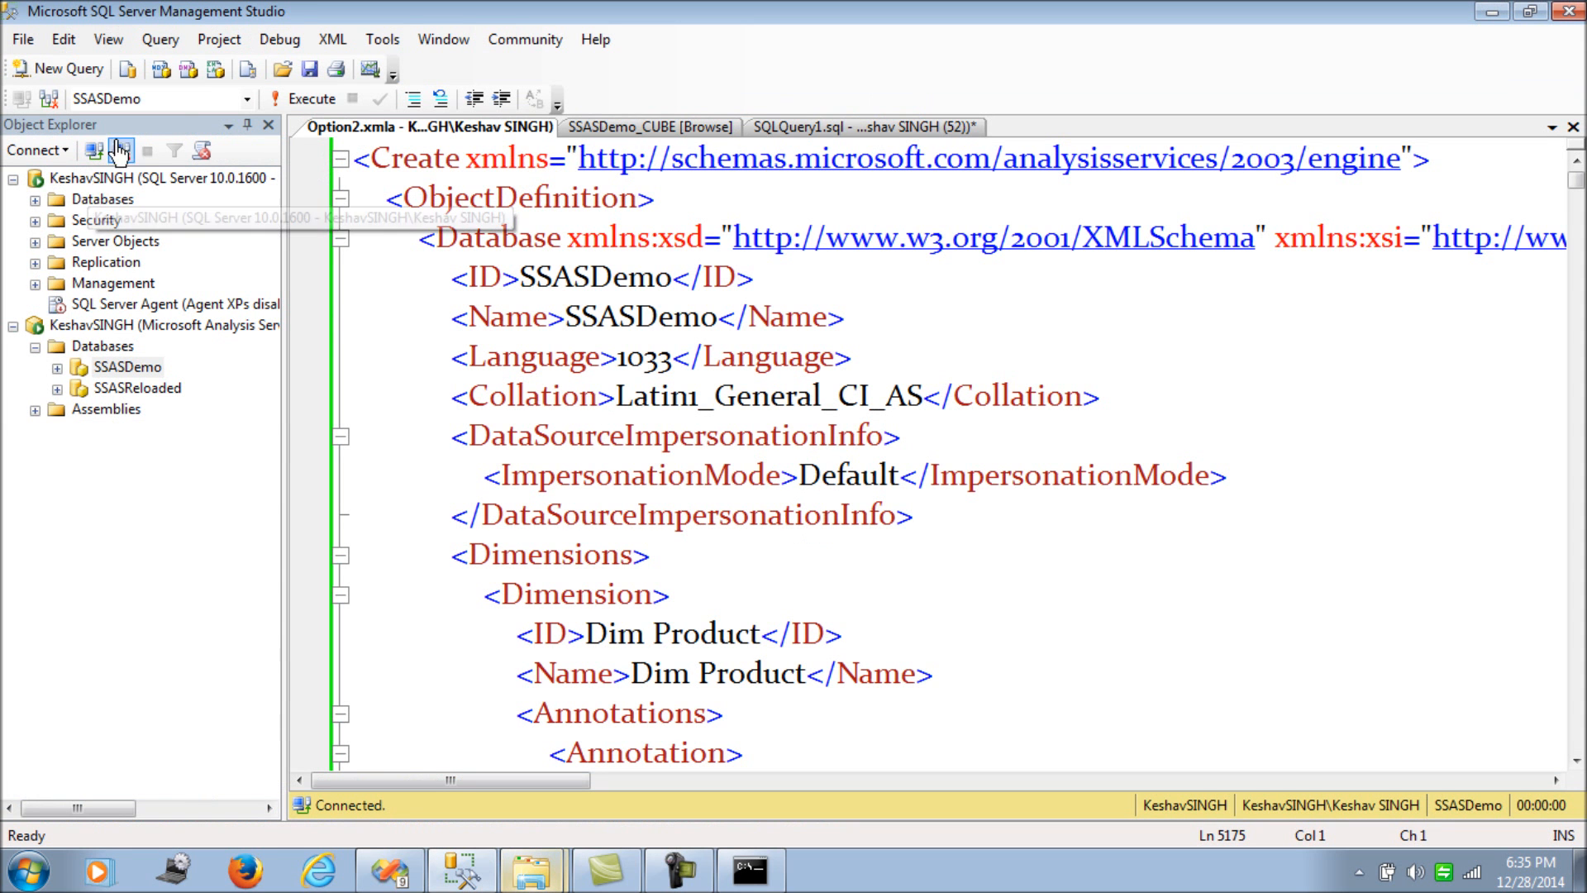
click(268, 125)
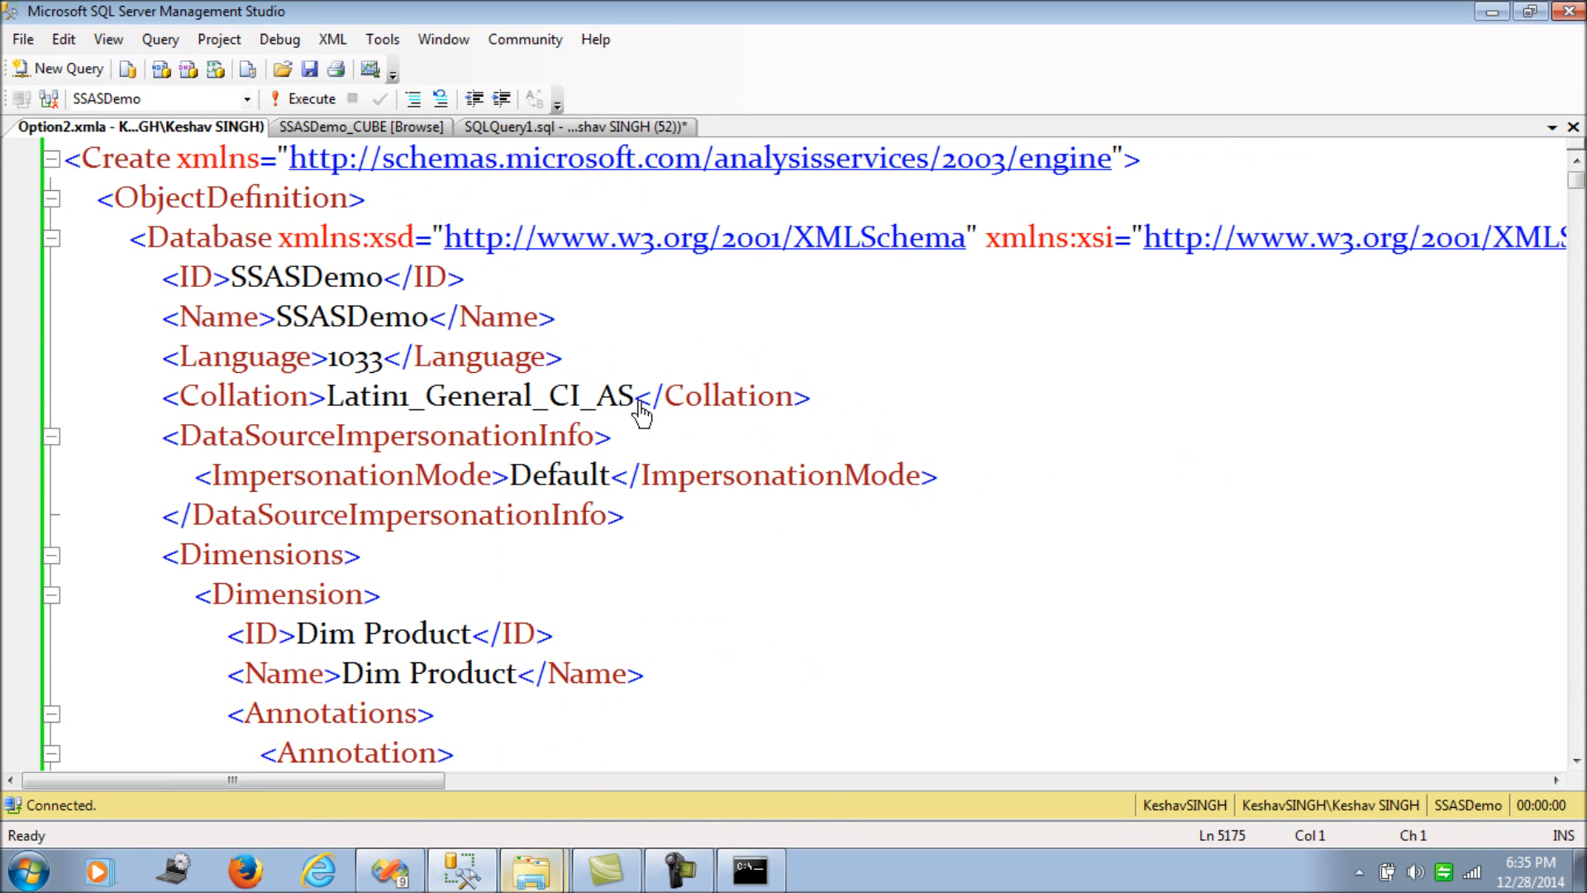
scroll(641, 413, down, 2)
scroll(641, 413, up, 2)
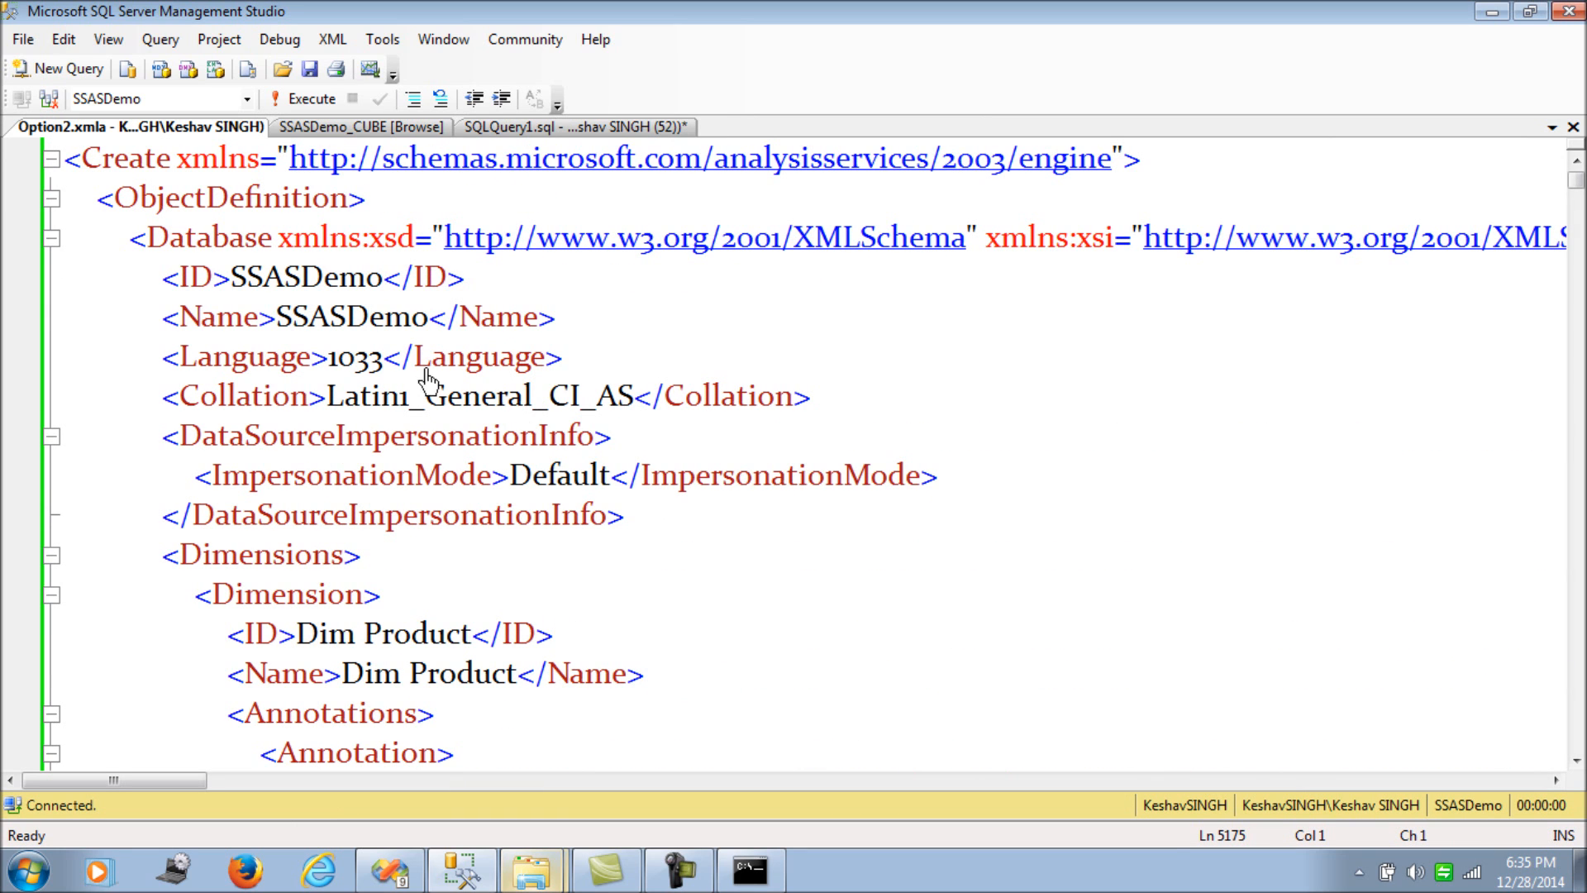
click(383, 280)
text(_Test)
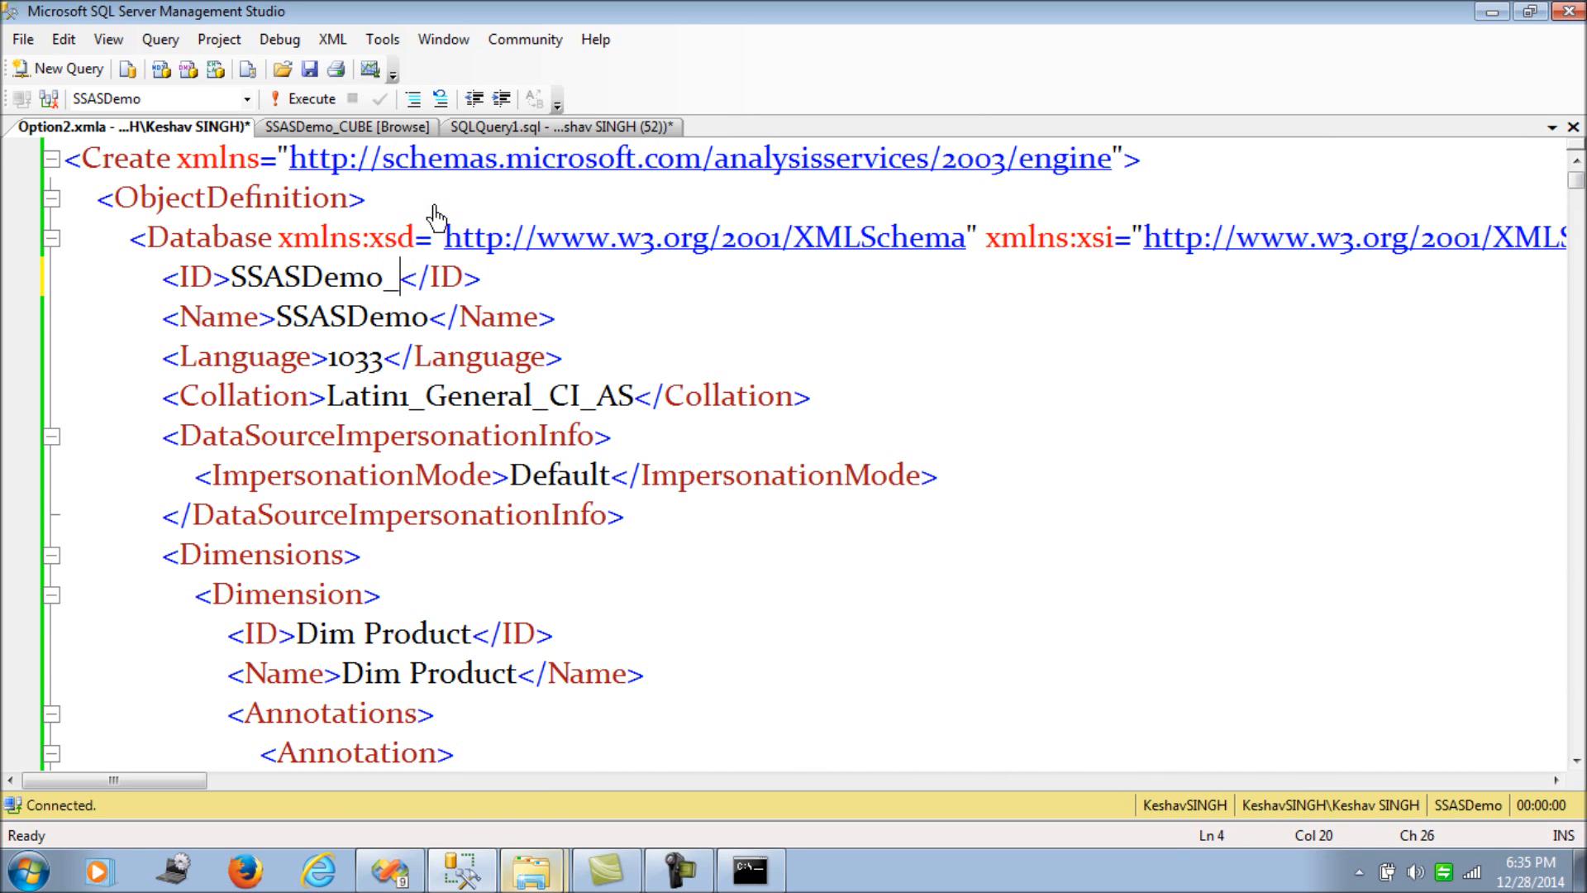
click(429, 320)
text(_Test)
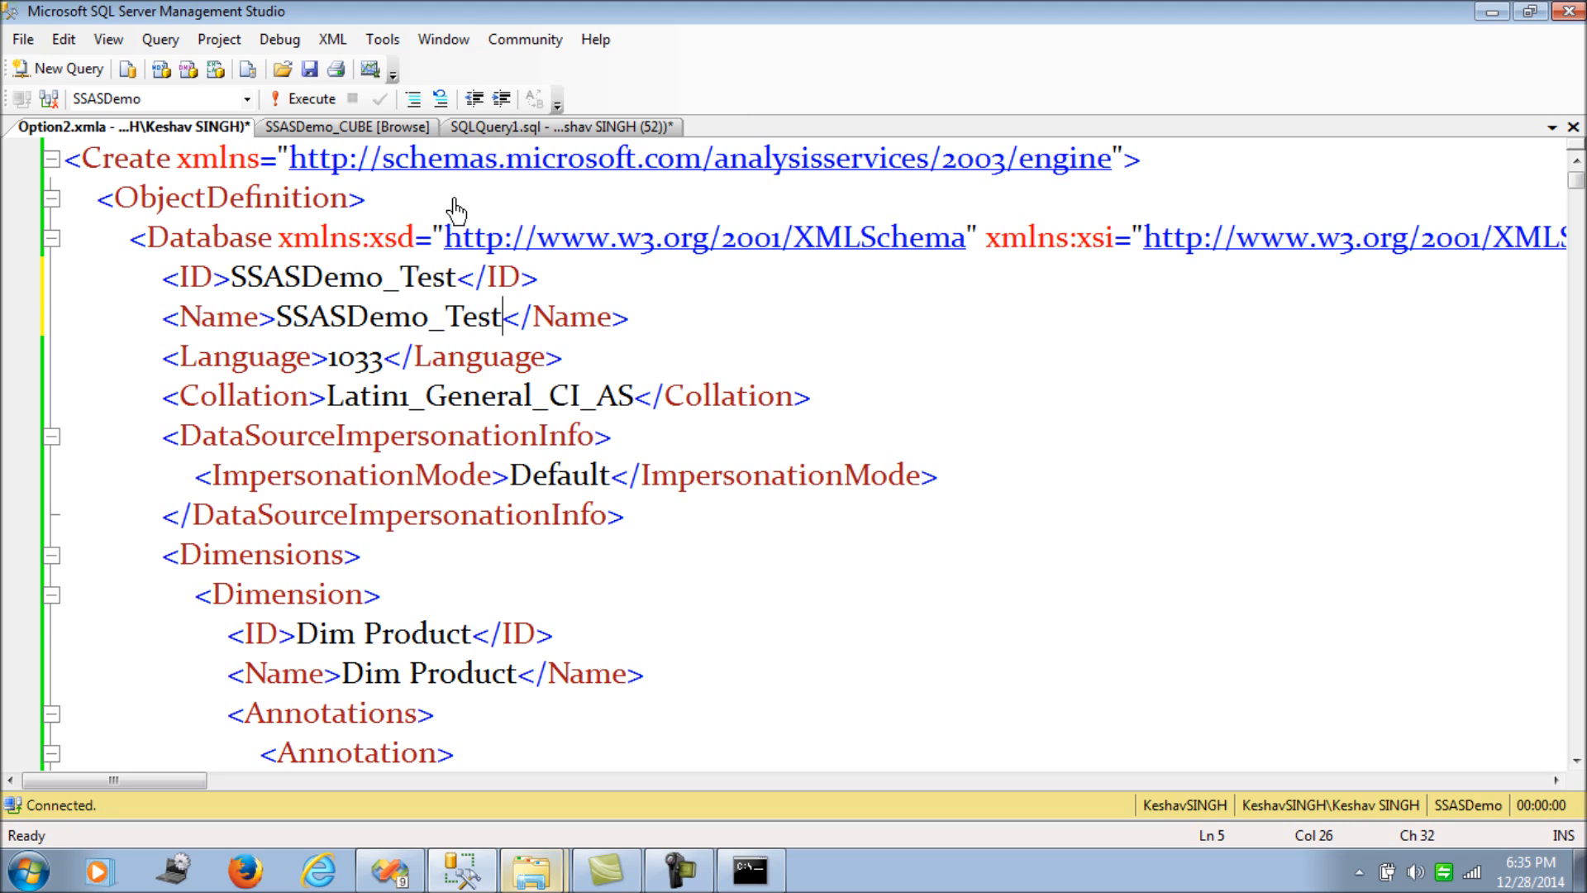
key(ctrl+s)
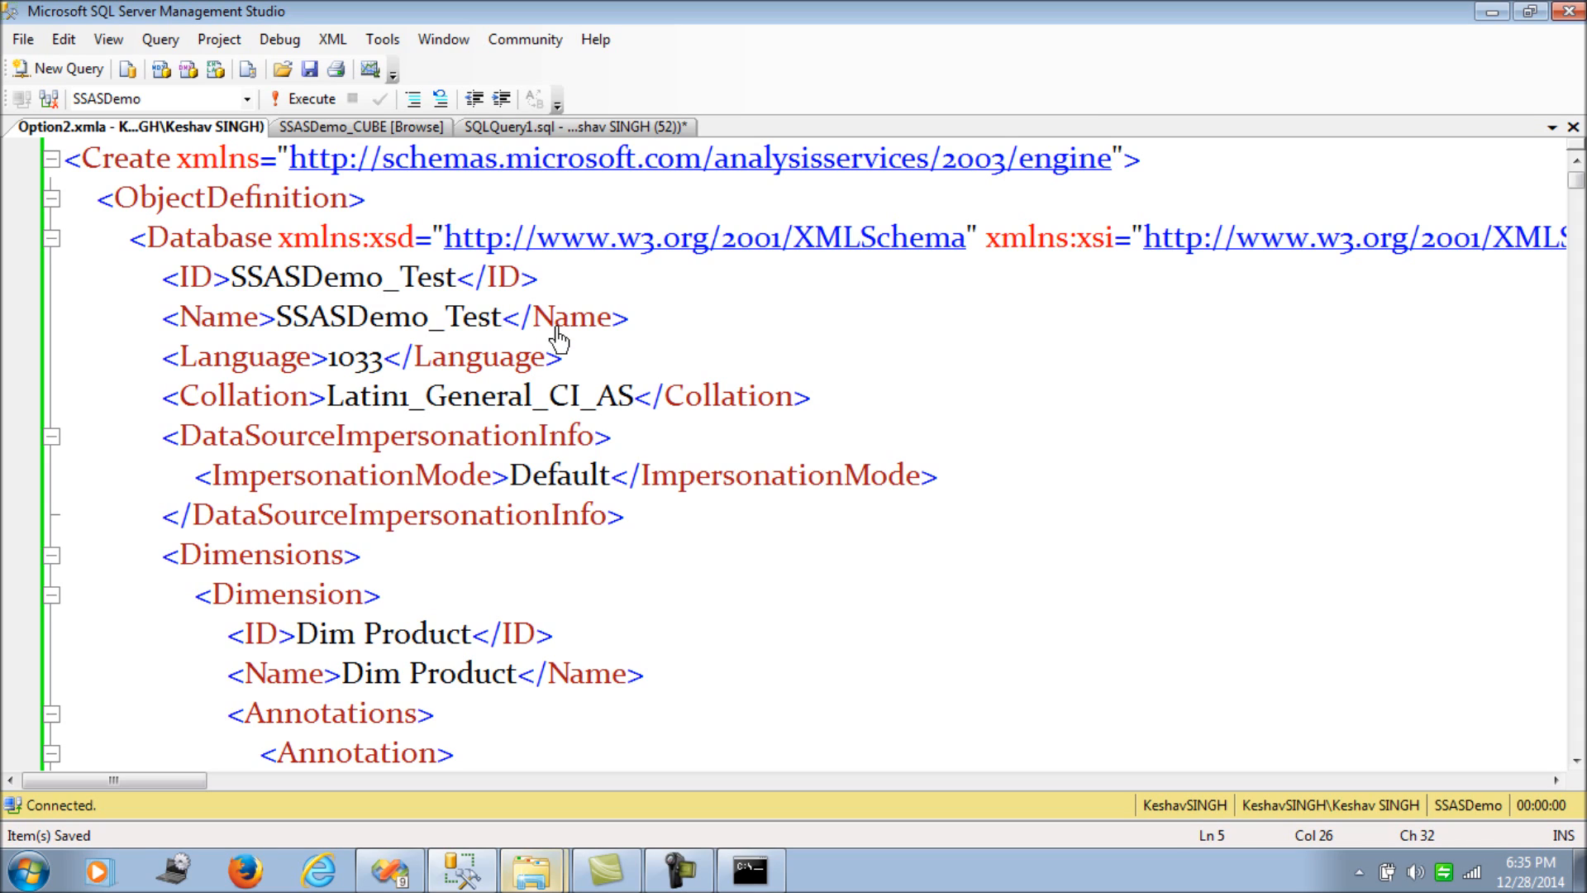
key(ctrl+f)
- Search the script for the server name and select the data source connection string
text(Kes)
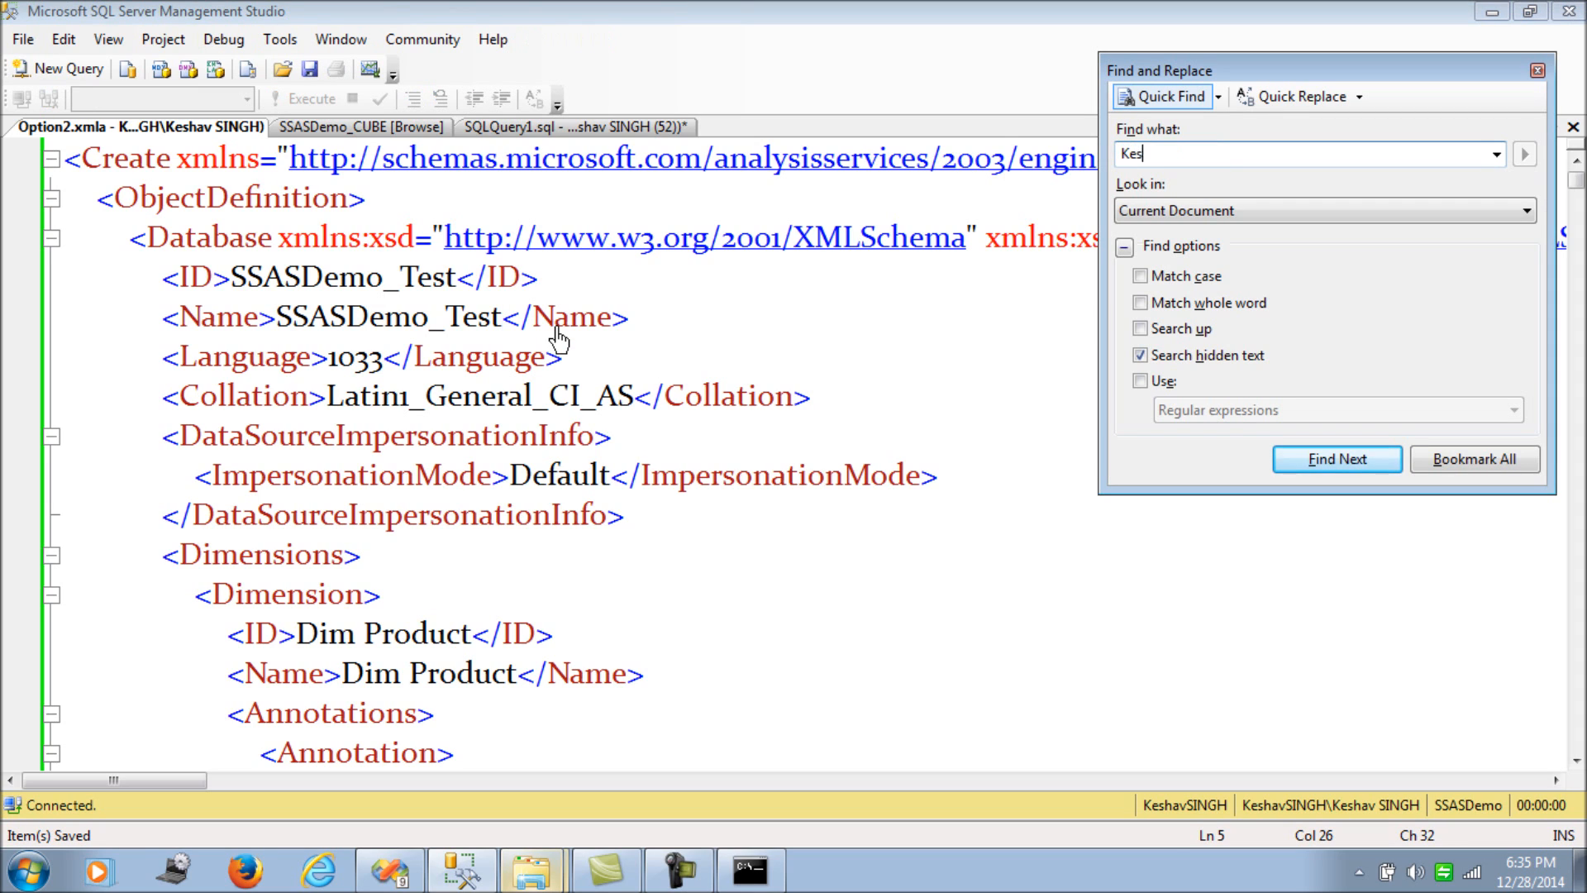
text(havSINGH)
click(1315, 462)
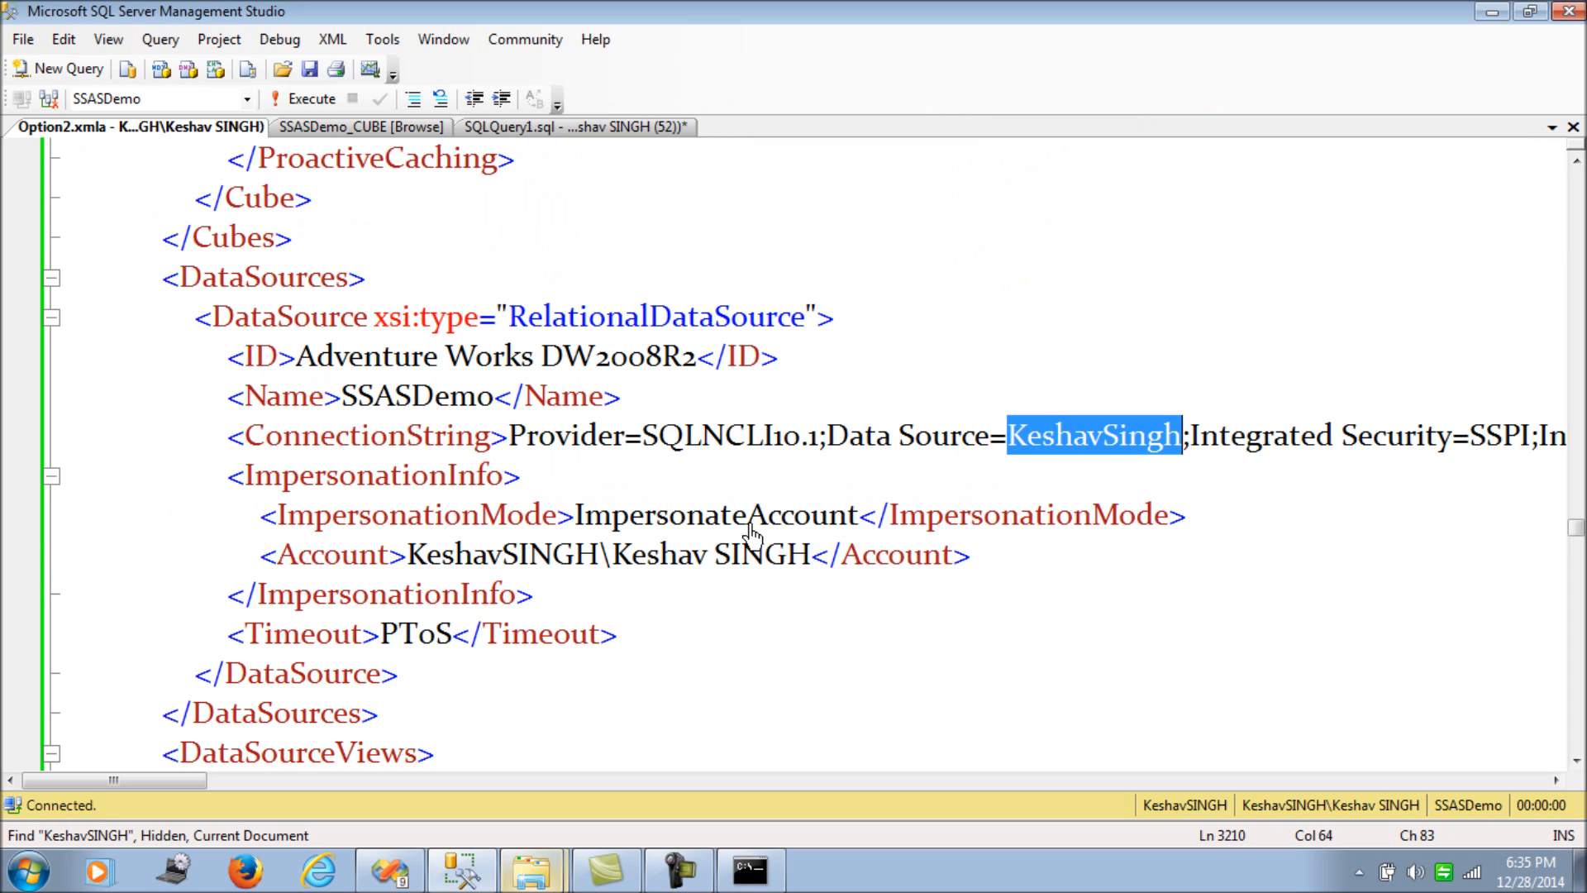
drag(511, 440, 1301, 450)
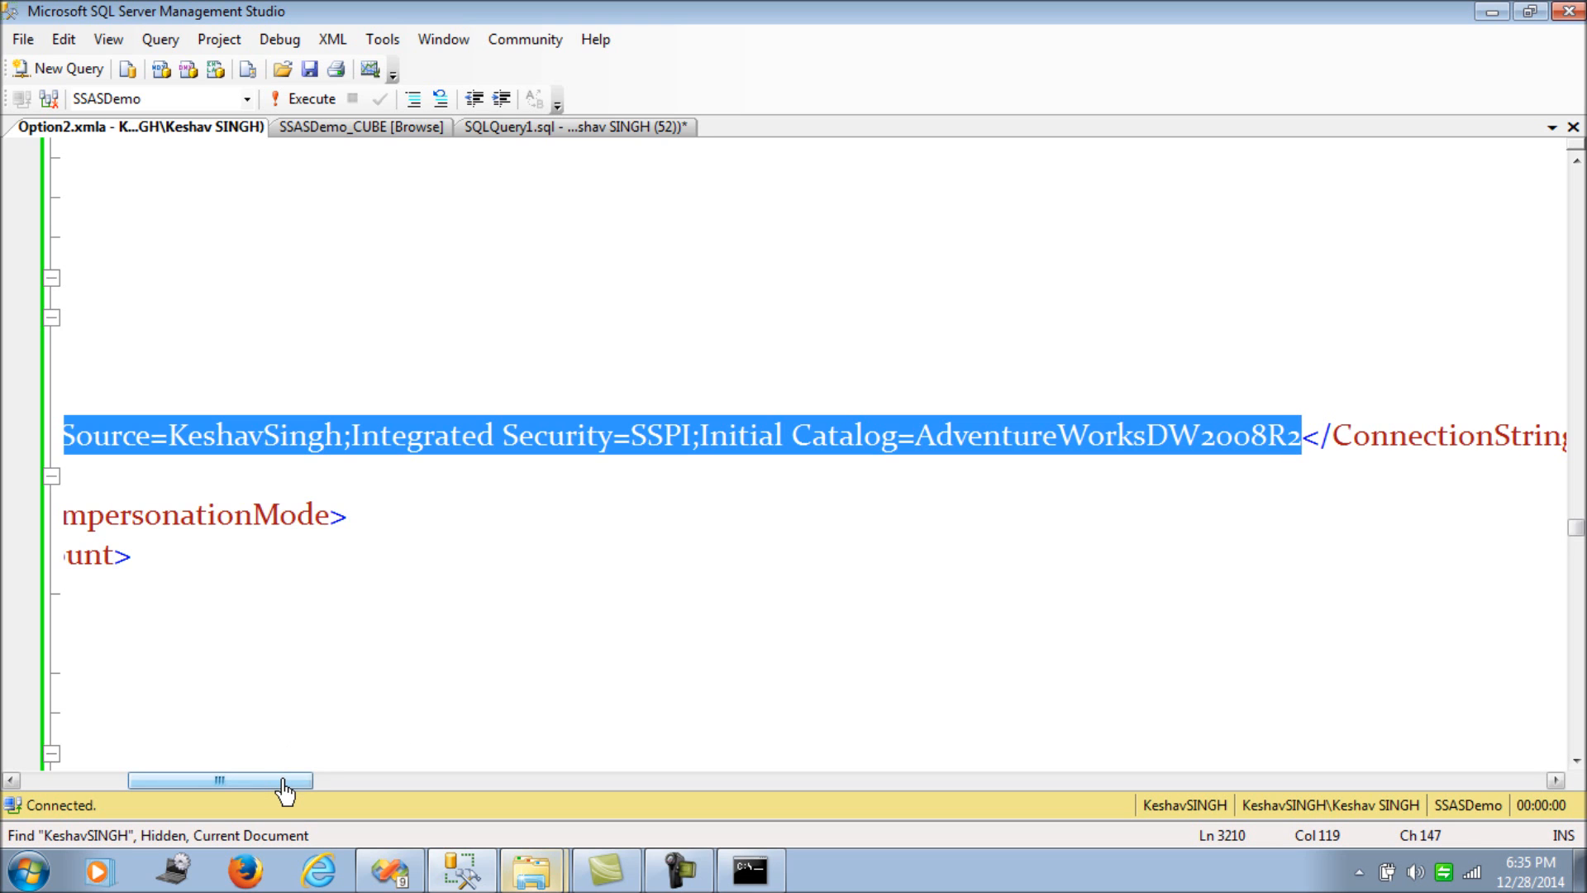
drag(283, 791, 240, 780)
click(493, 488)
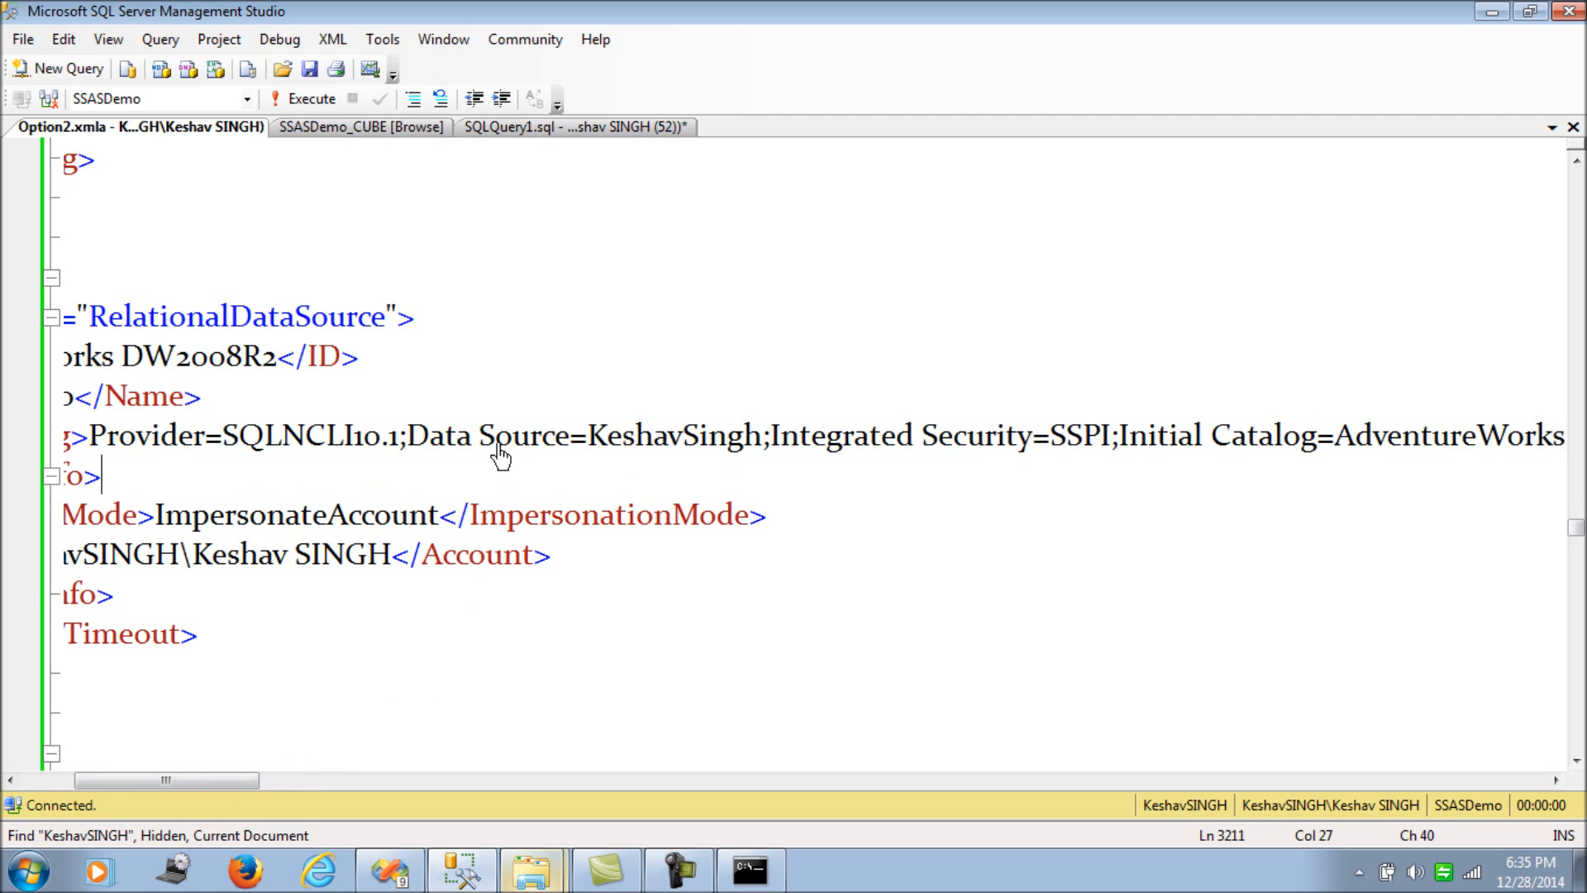
- Inspect the server name in the connection string, then recheck the SSASDemo_Test database ID
drag(587, 438, 798, 446)
drag(218, 782, 304, 789)
drag(1025, 447, 637, 446)
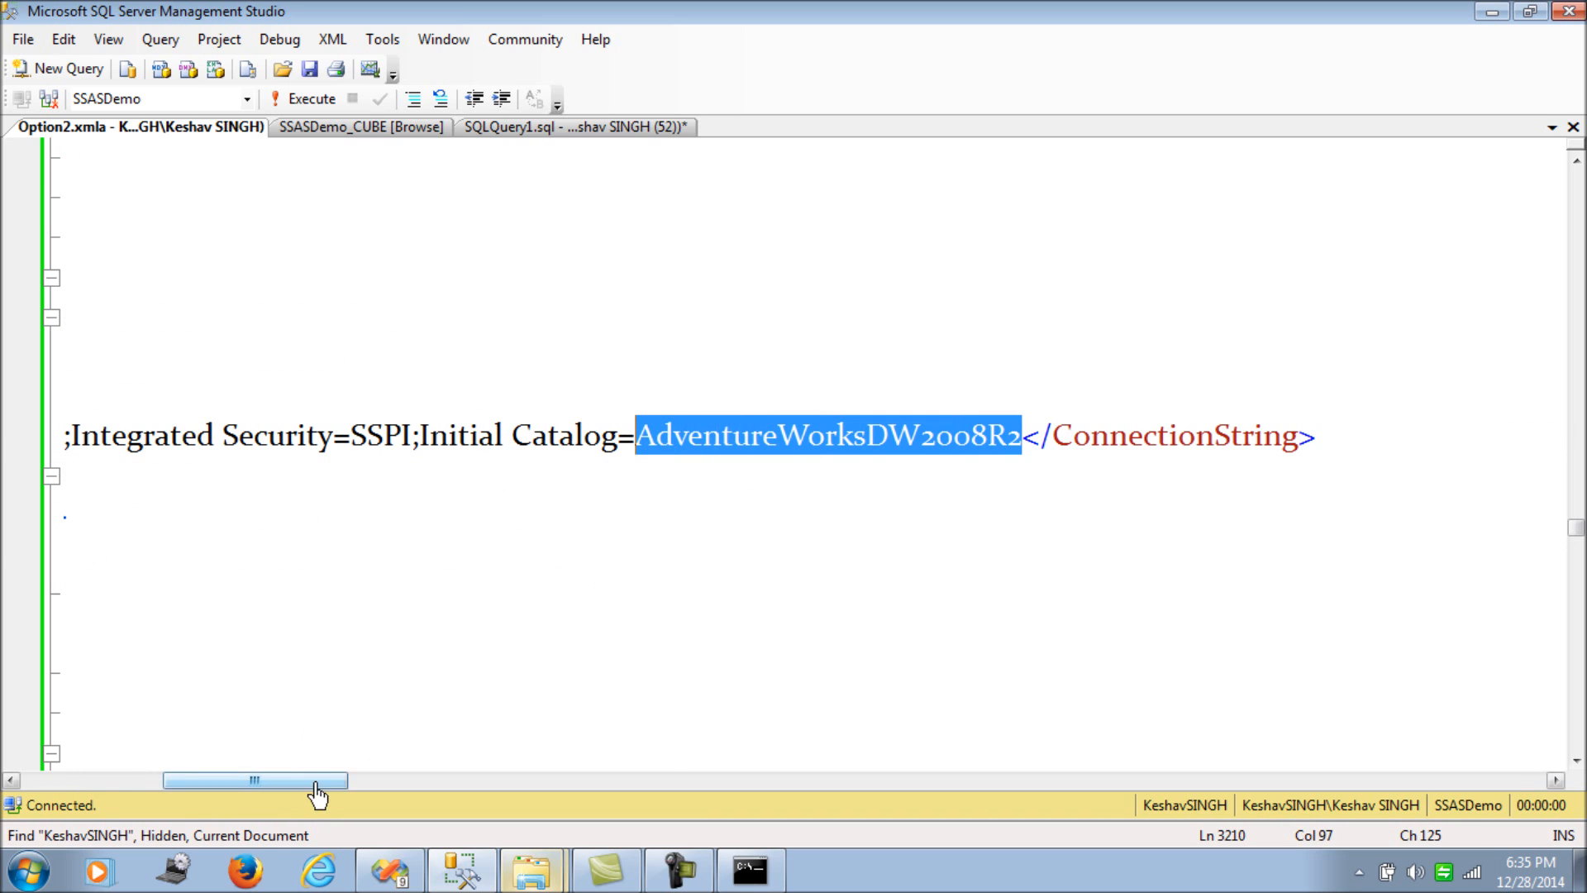
drag(320, 791, 218, 790)
drag(709, 446, 886, 447)
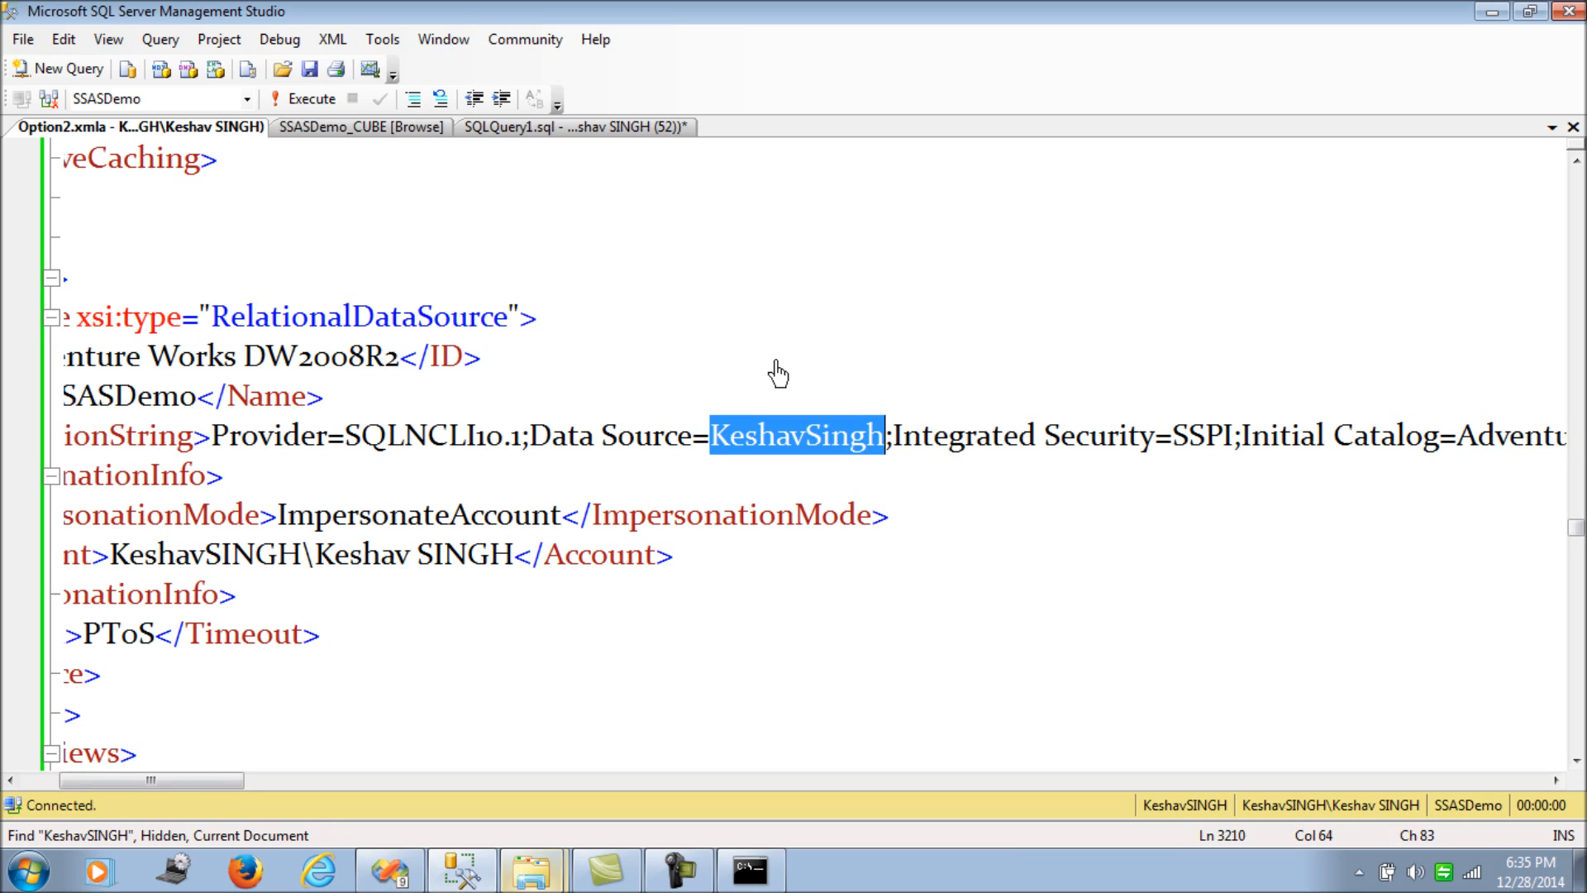
click(464, 358)
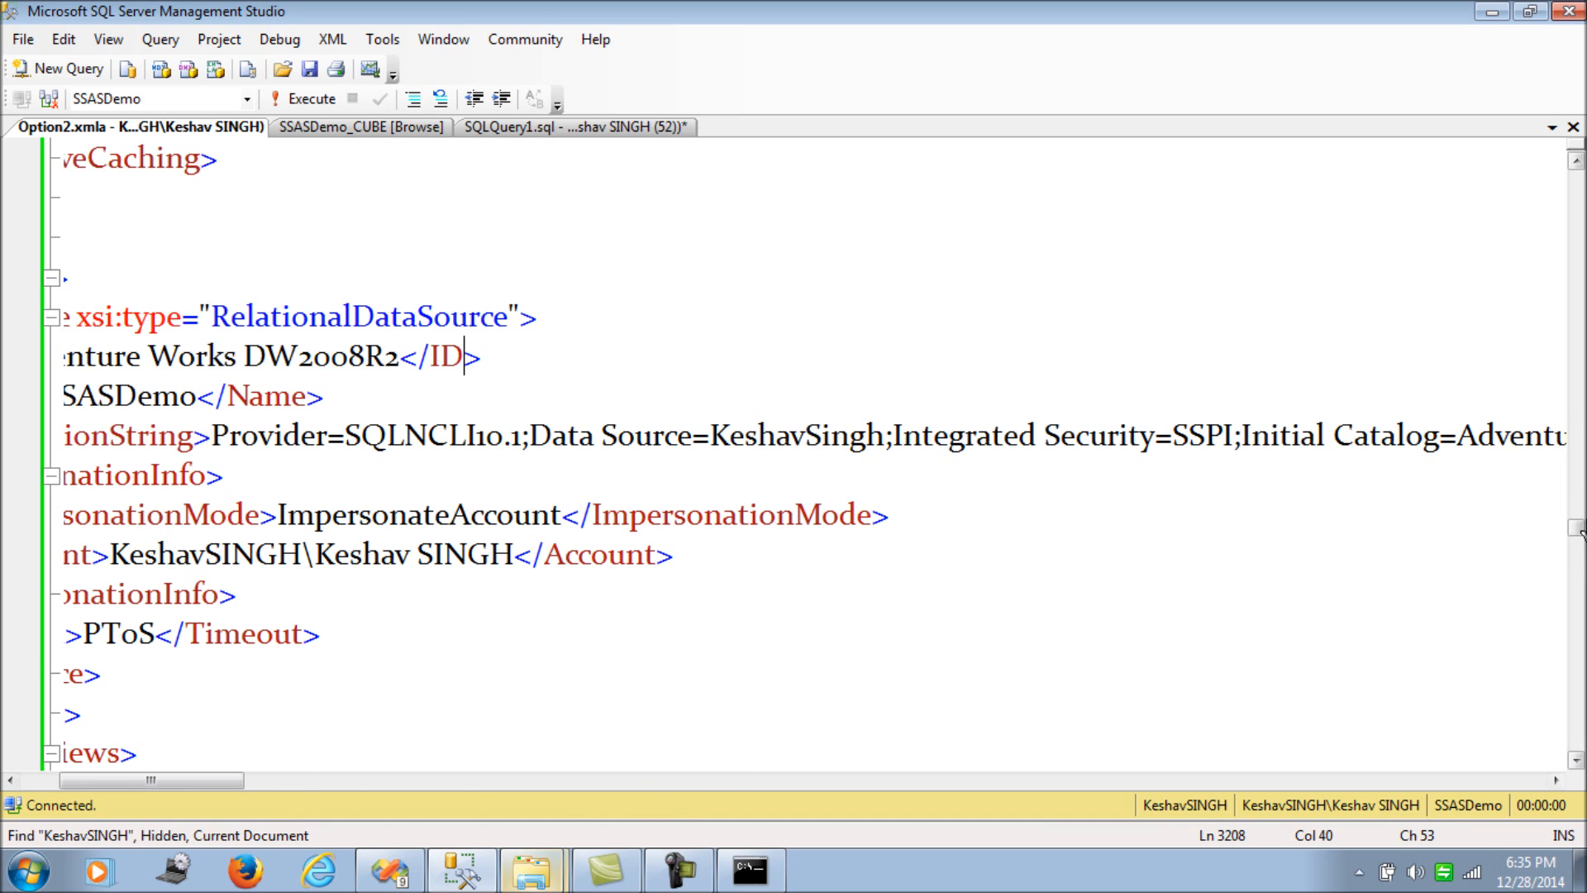
drag(1575, 529, 1571, 184)
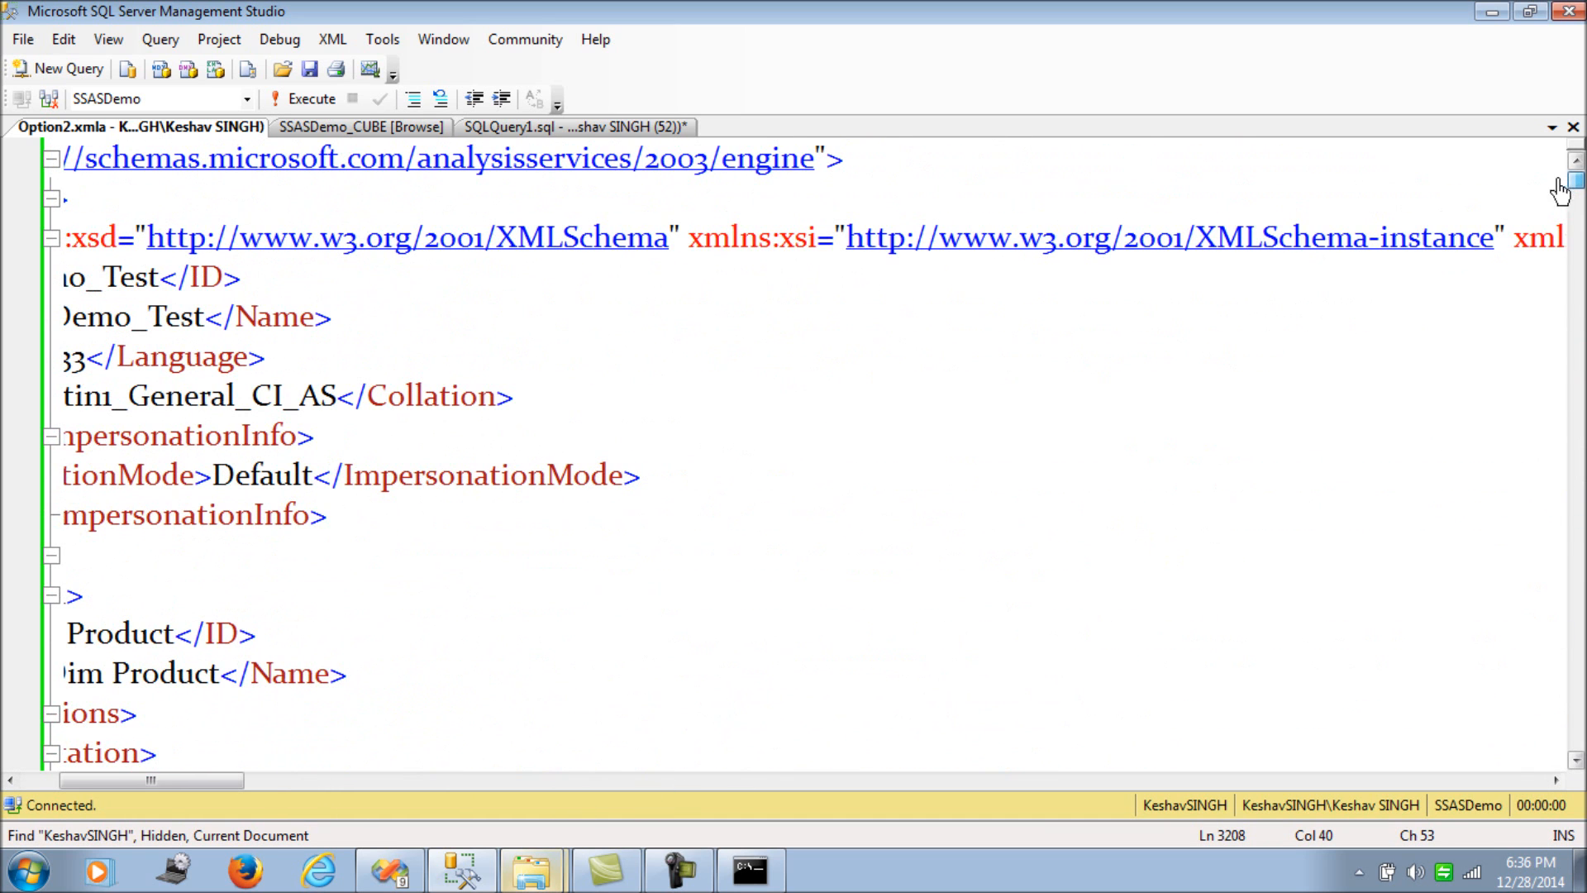
drag(222, 781, 99, 781)
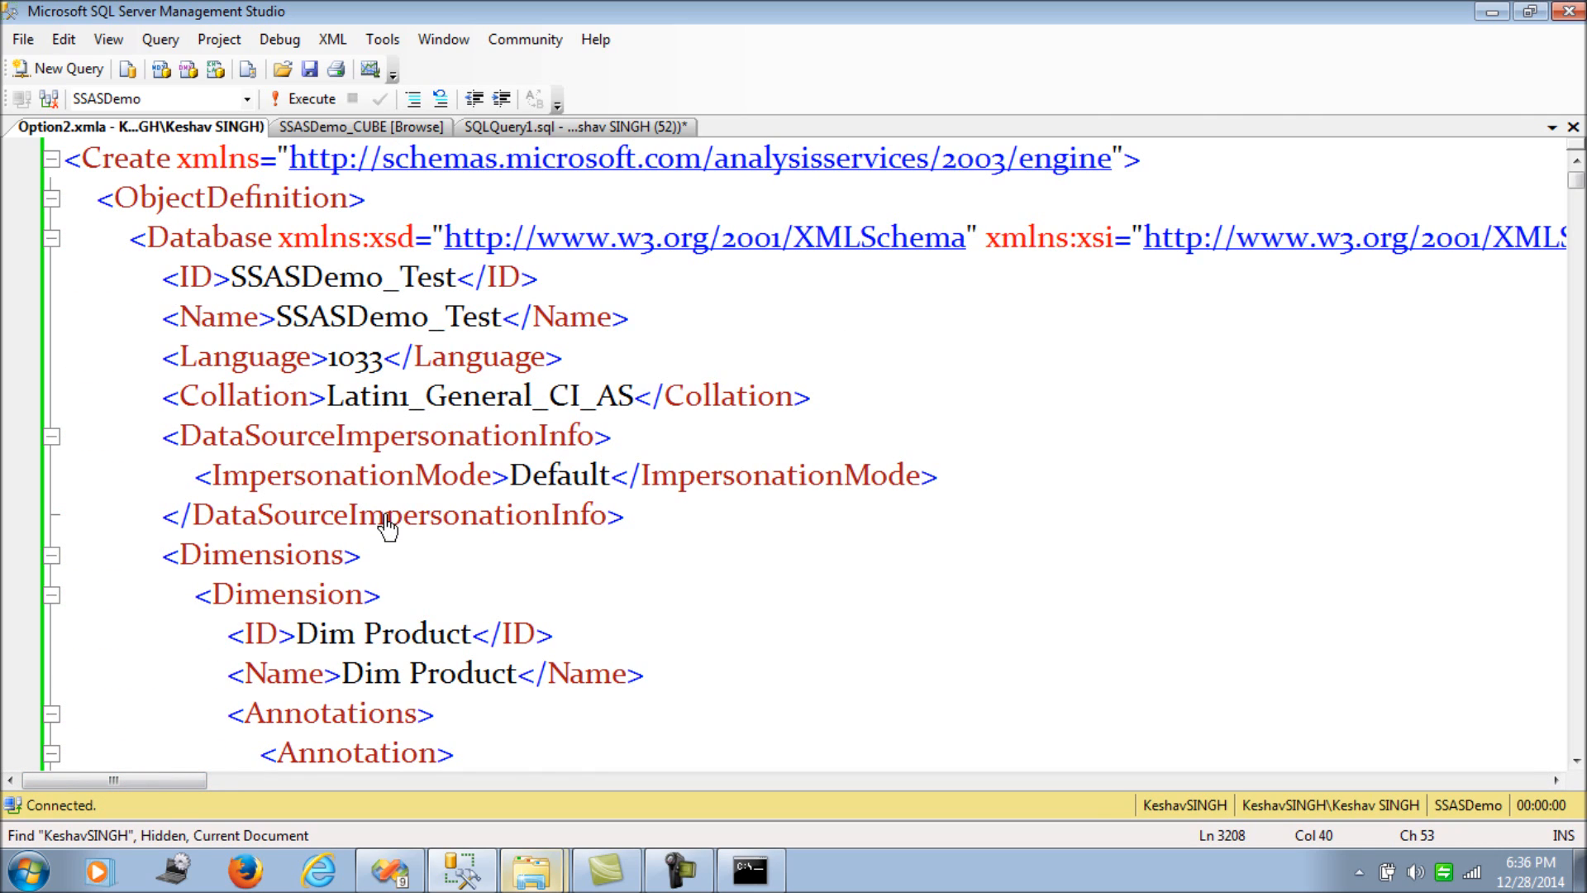
drag(458, 277, 387, 285)
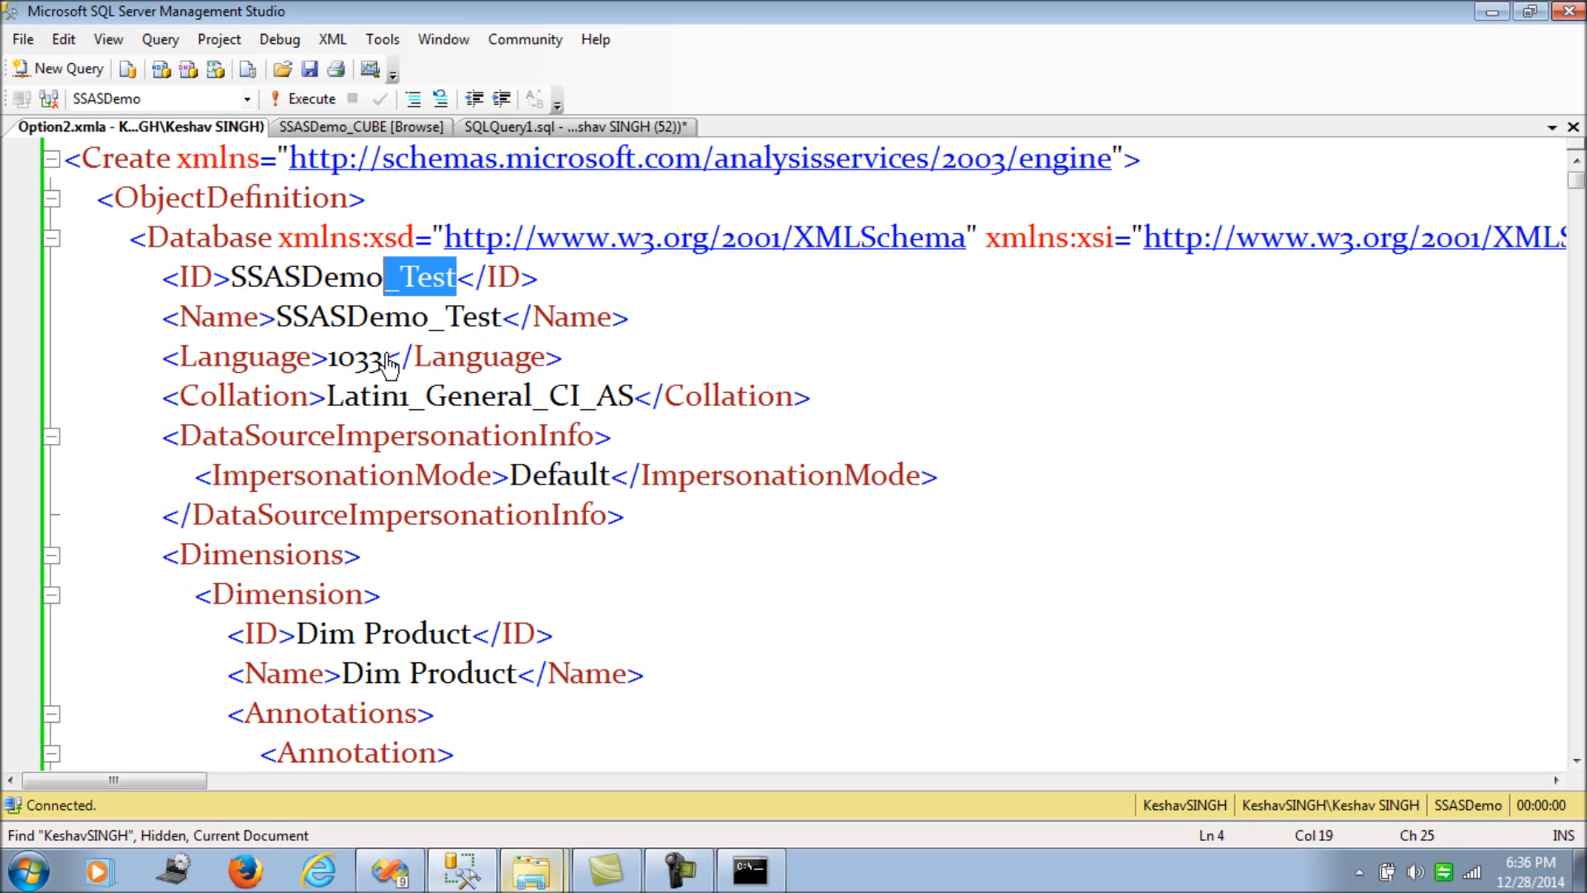
- Save Option2.xmla and close its editor tab
key(Down)
key(Down)
key(ctrl+s)
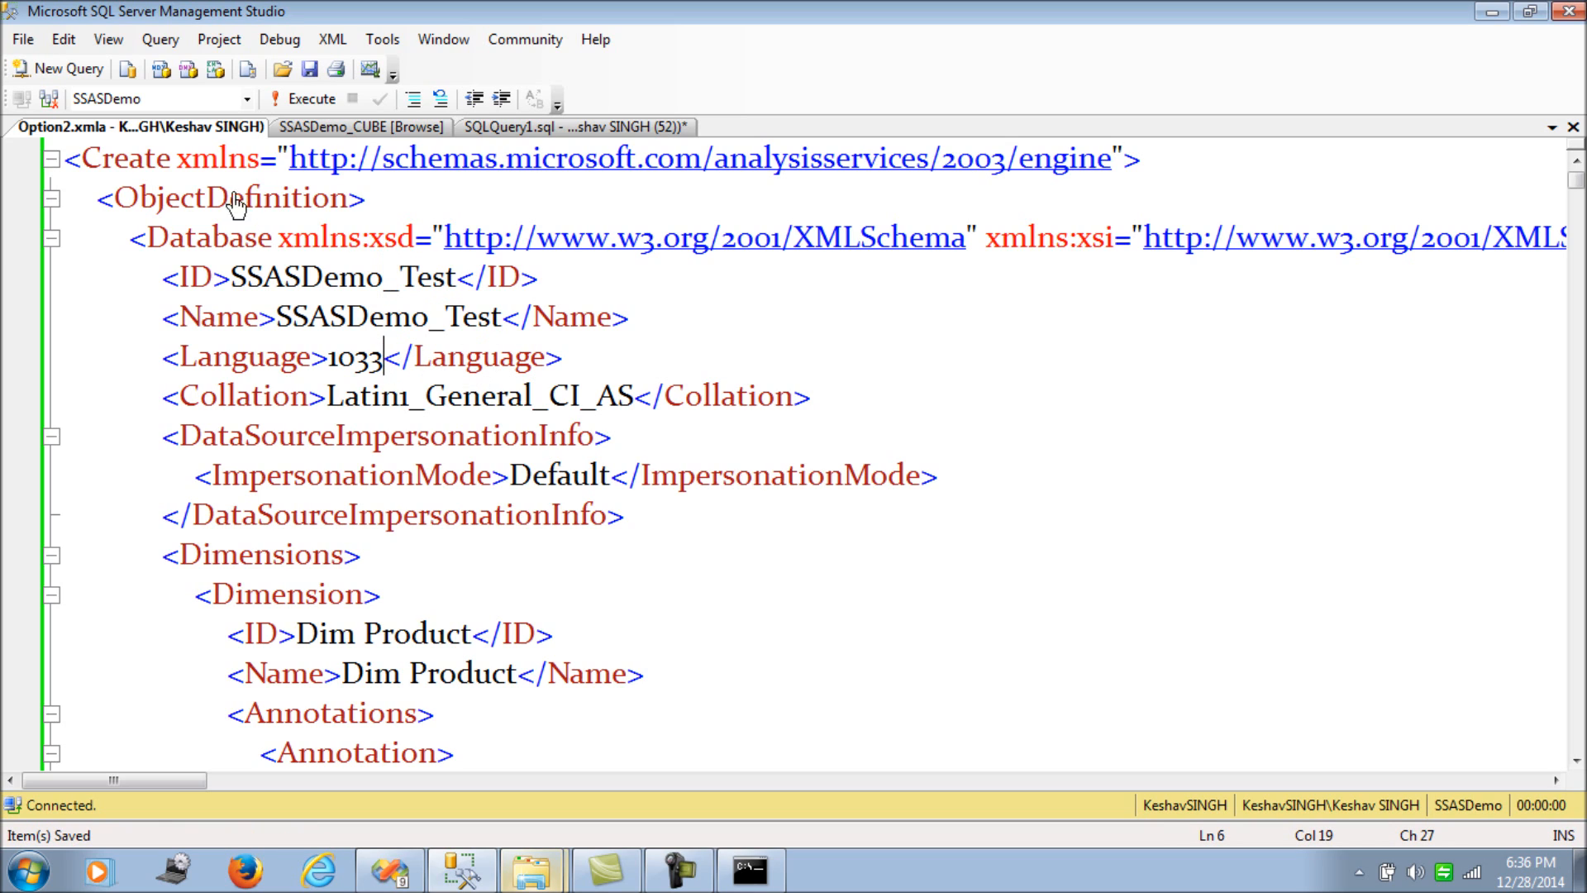
right_click(248, 131)
click(281, 175)
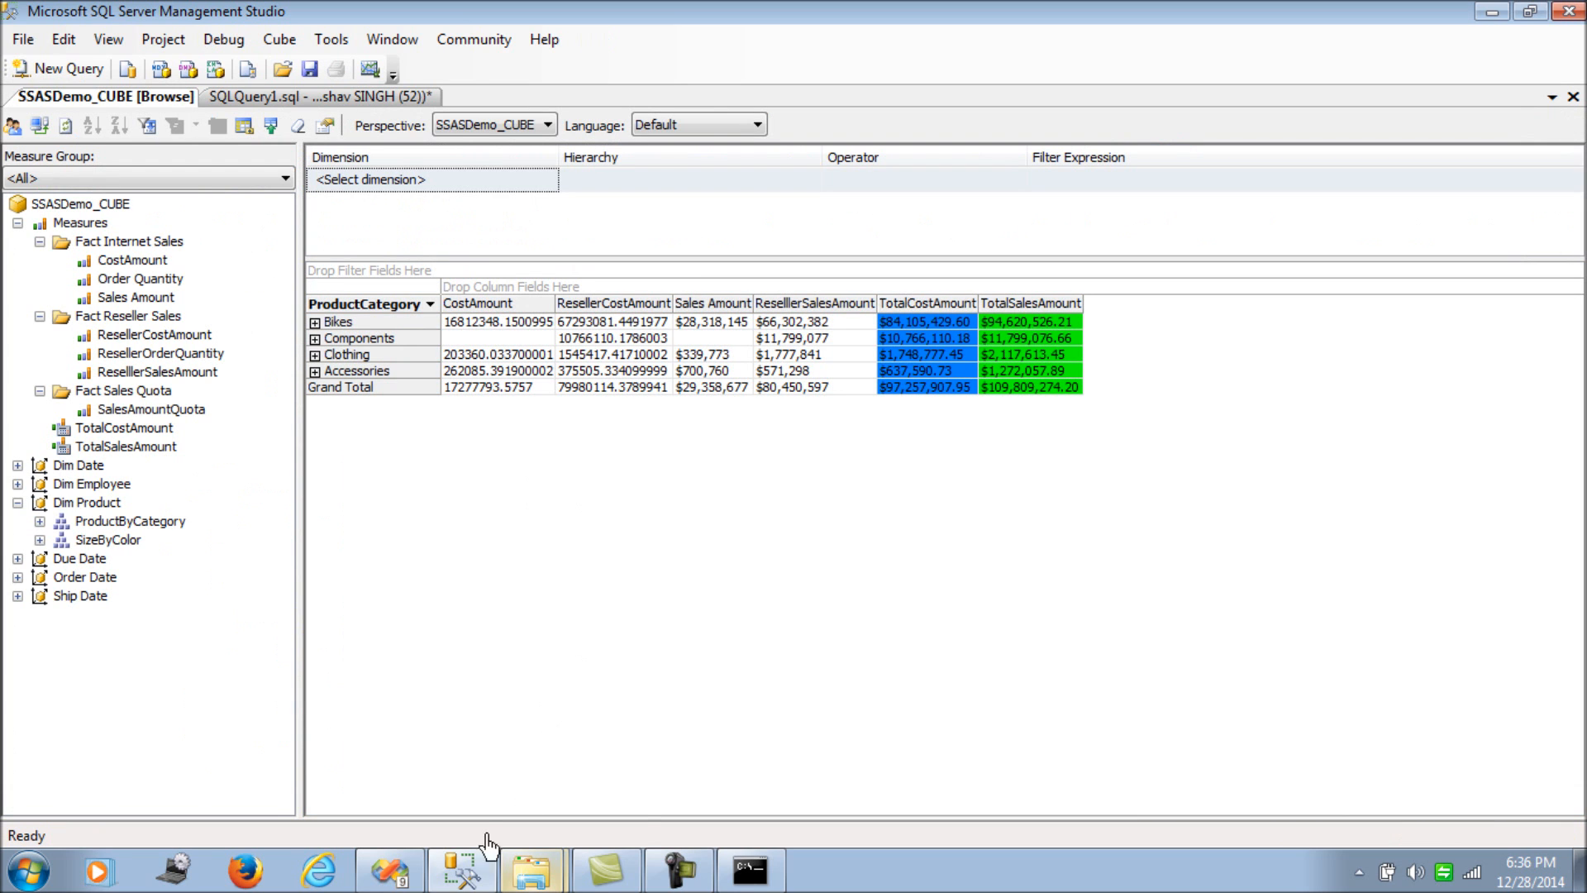
- Open the Test folder in Explorer and select SSASDemo_Test_Script.xmla, then Option2.xmla
mouse_move(530, 868)
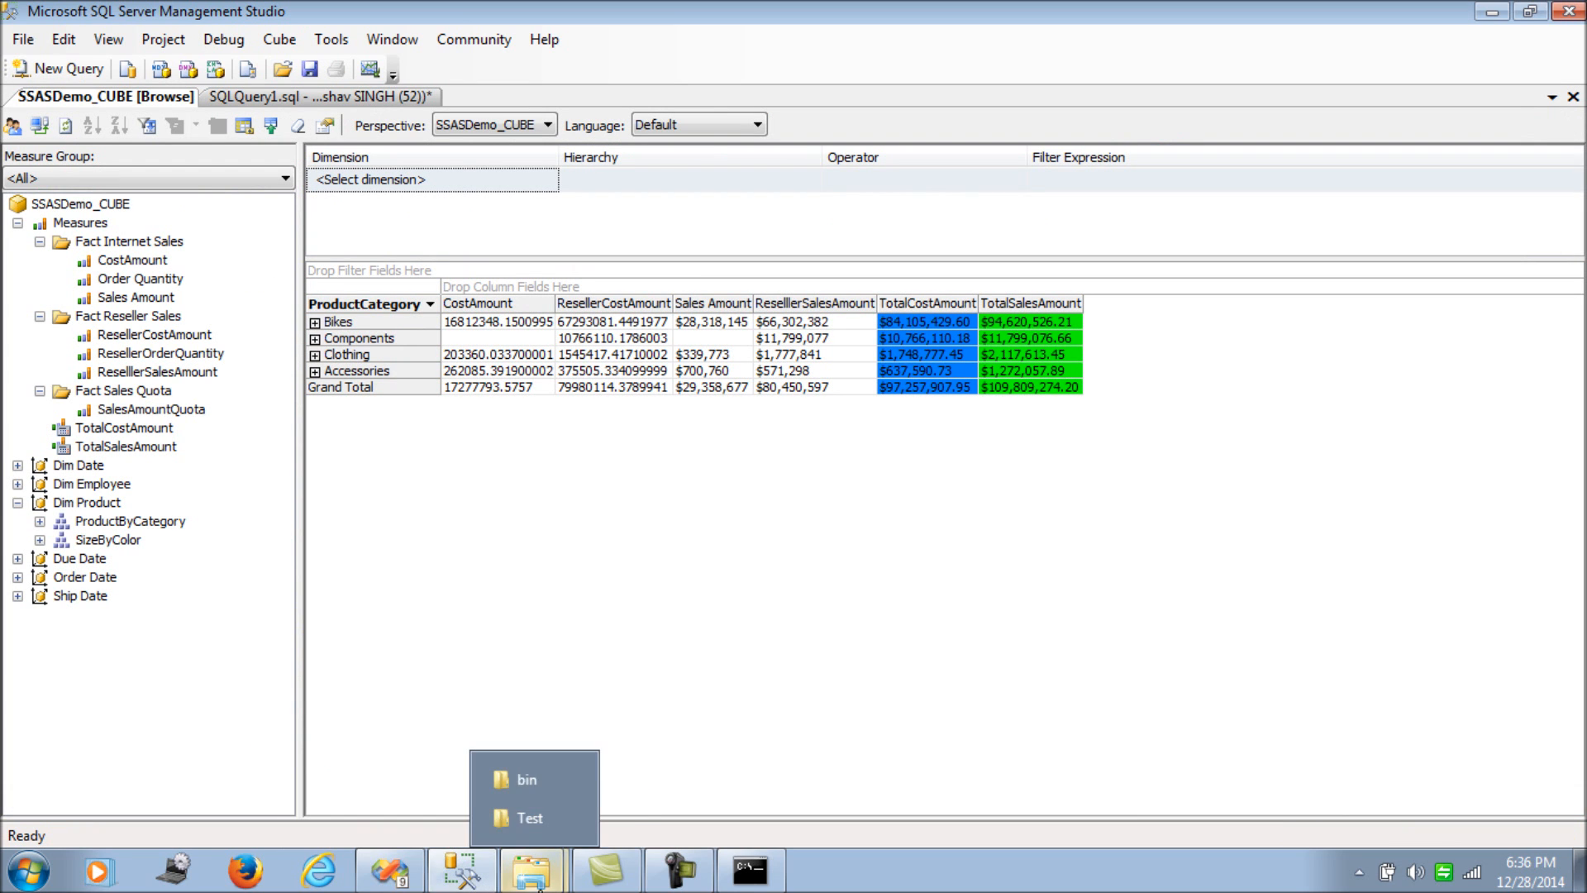
click(529, 817)
click(316, 189)
click(312, 149)
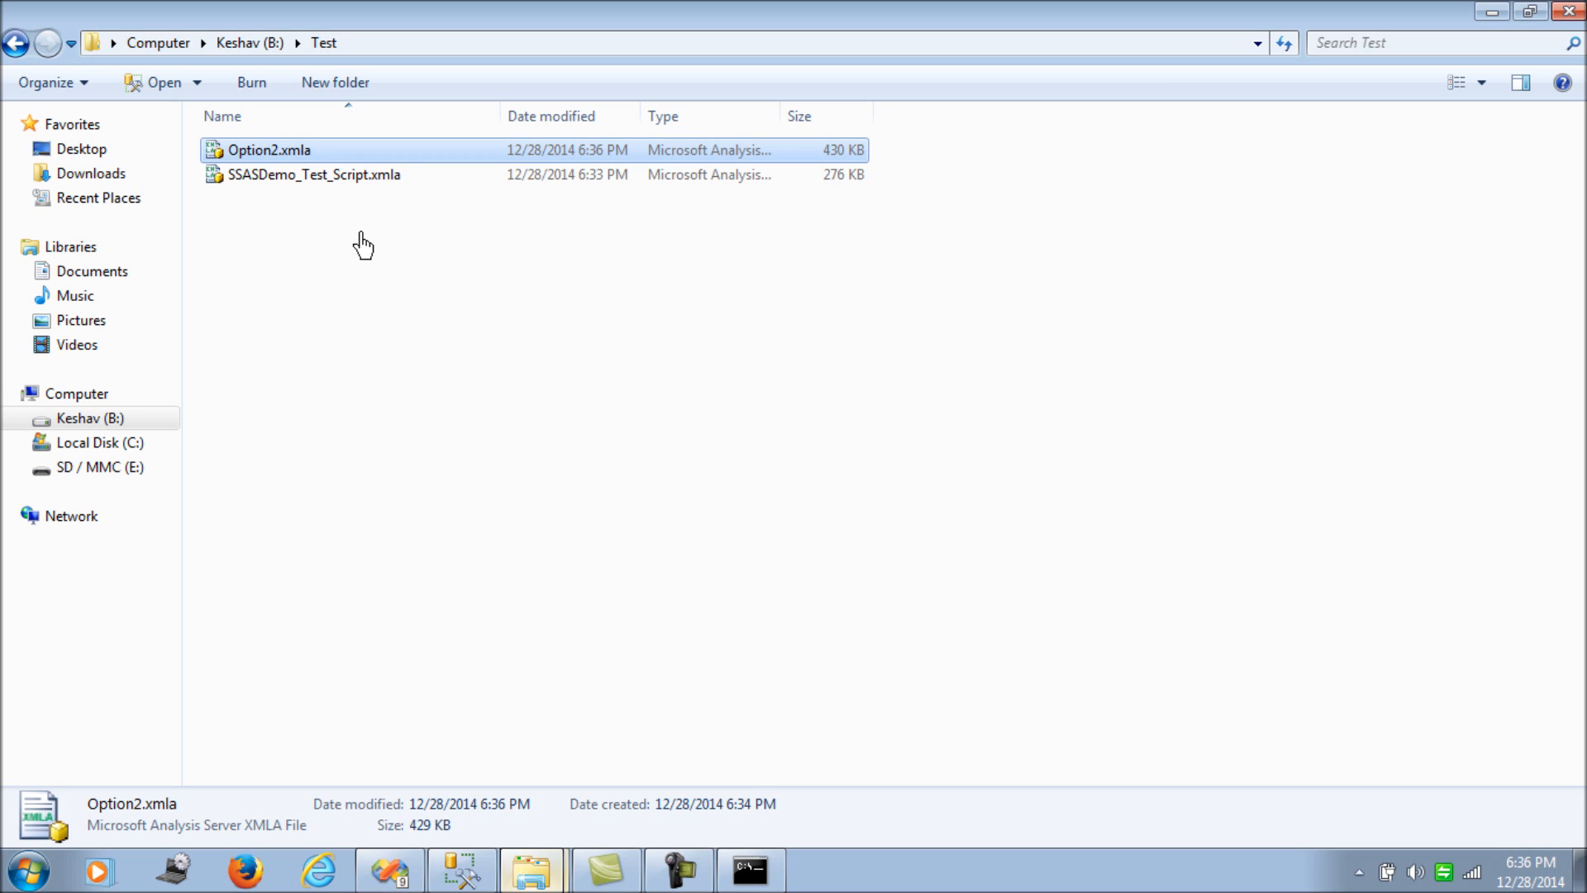
- Inspect Option2.xmla's file actions and the B:\Test path, then return to SQL Server Management Studio
click(362, 245)
right_click(314, 159)
click(265, 255)
right_click(266, 158)
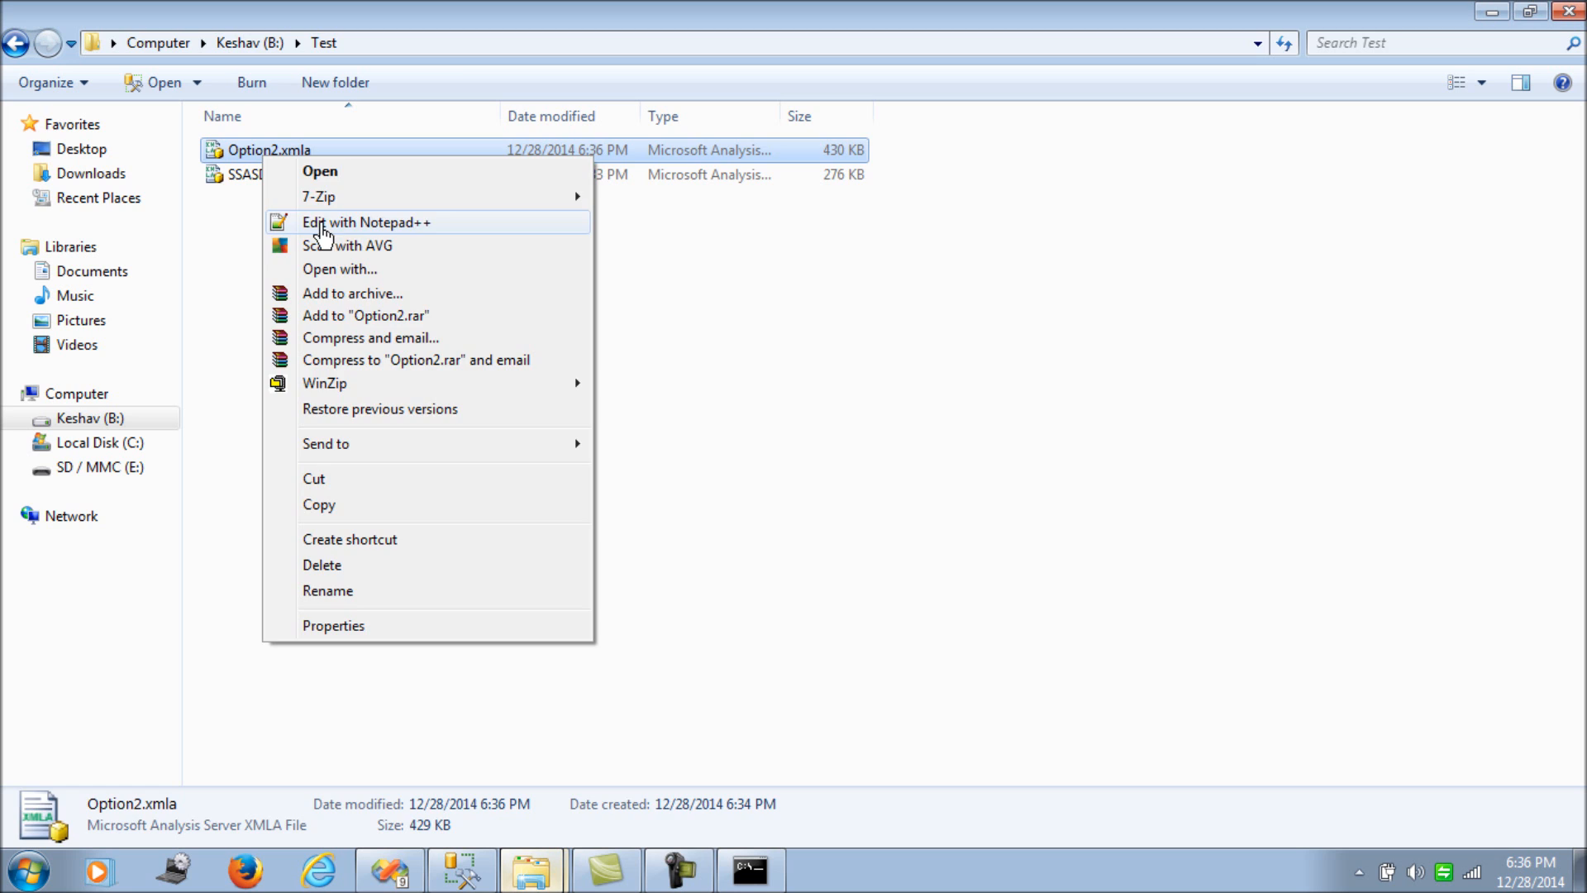
click(541, 255)
click(502, 44)
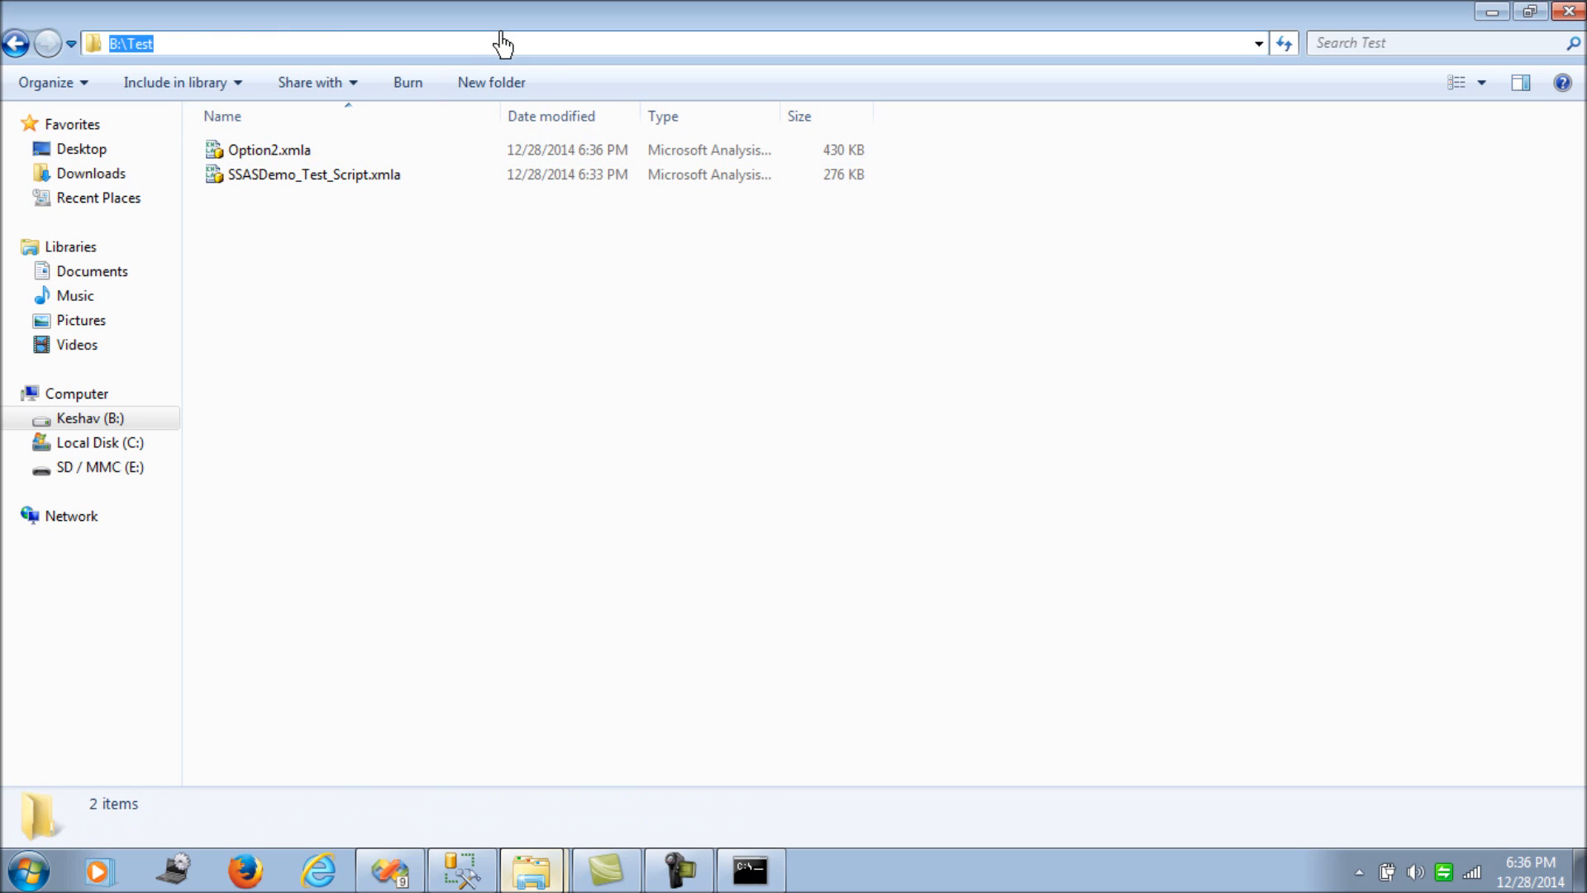
click(476, 872)
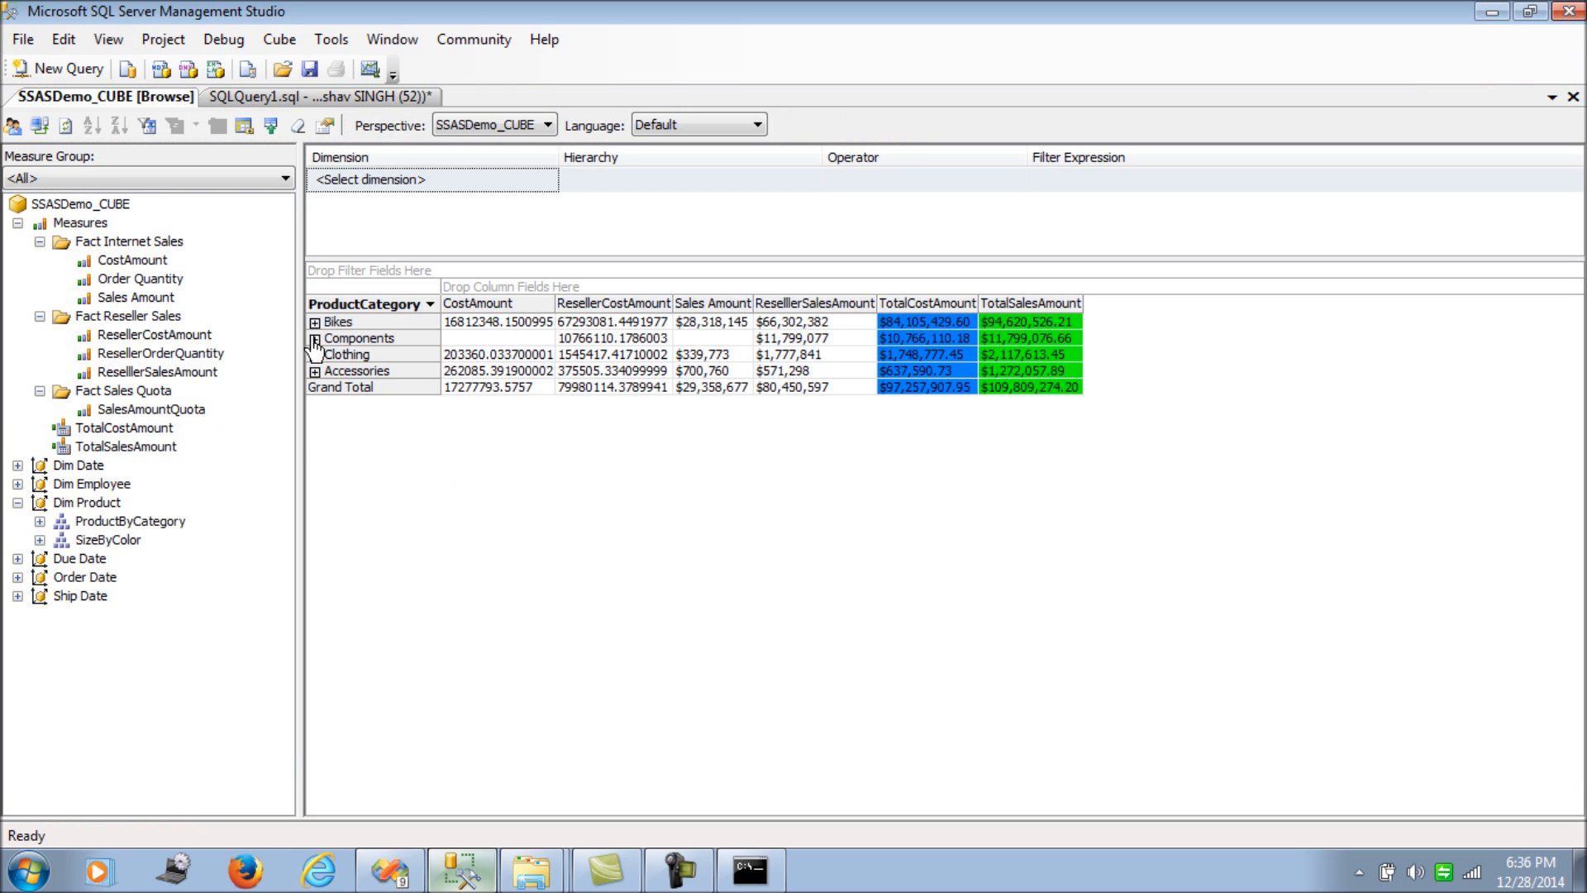
- Open Option2.xmla from disk in the editor
click(23, 39)
mouse_move(158, 161)
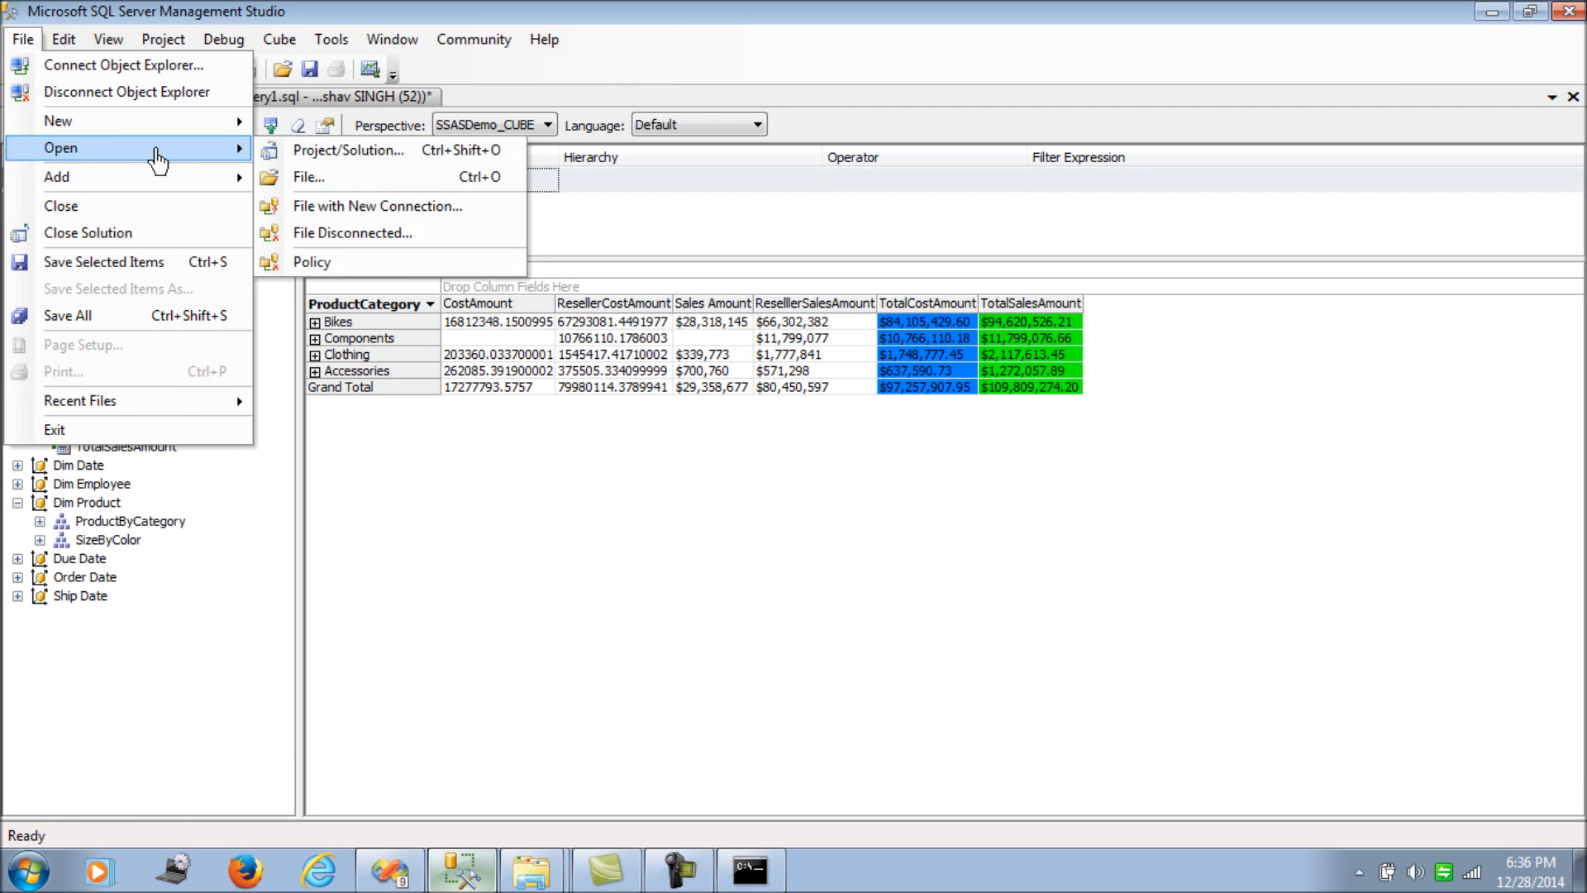
click(308, 177)
double_click(587, 309)
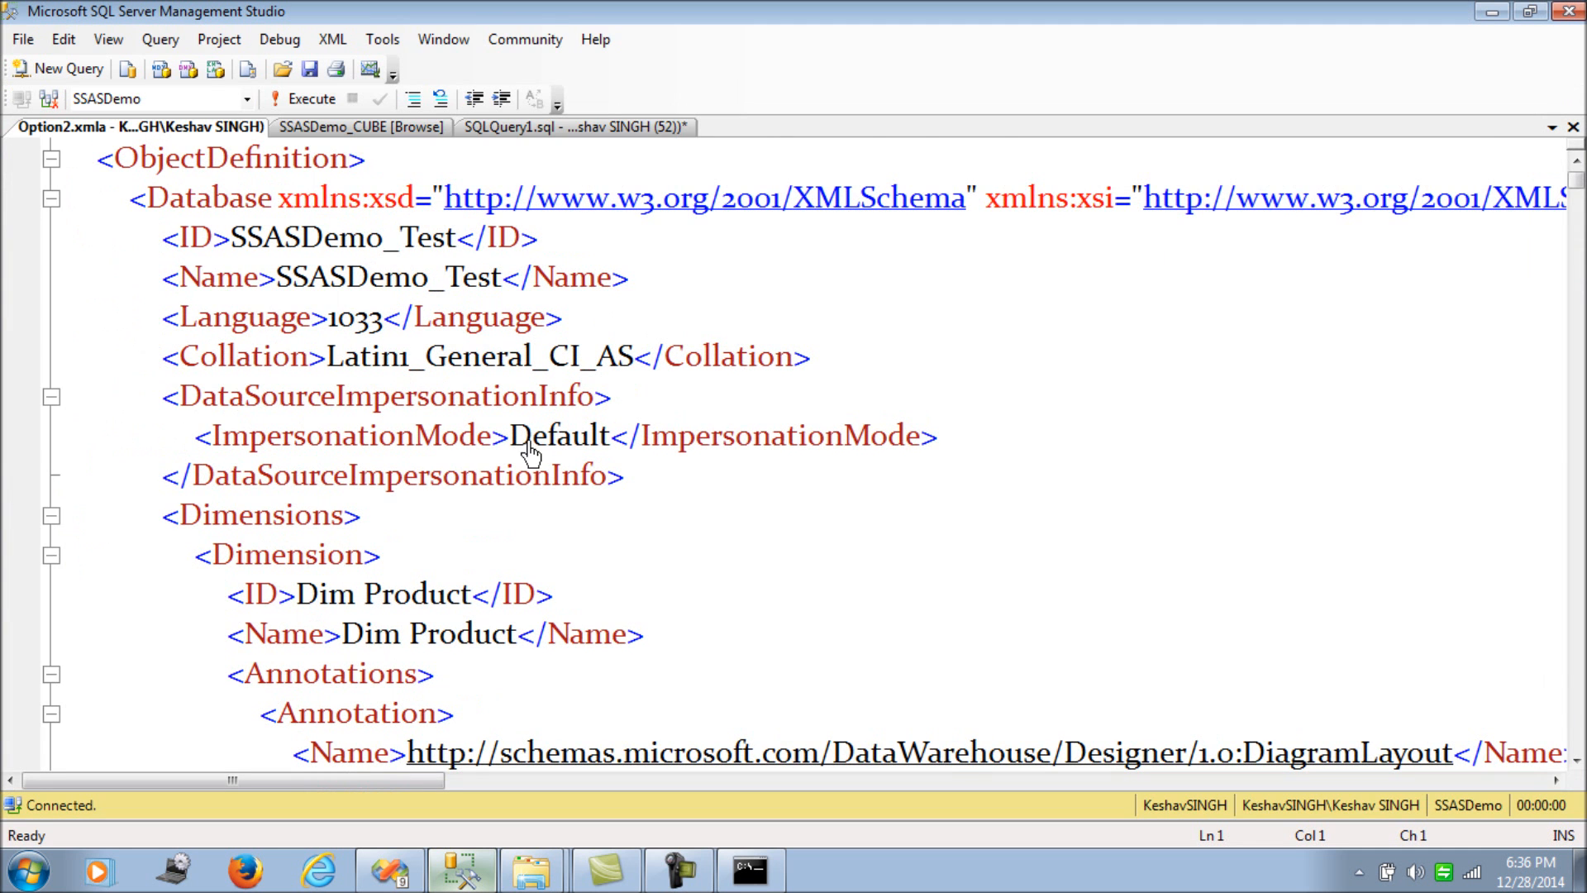
- Execute the Option2.xmla script with F5 and check its messages and result XML
scroll(530, 453, up, 1)
click(346, 395)
key(F5)
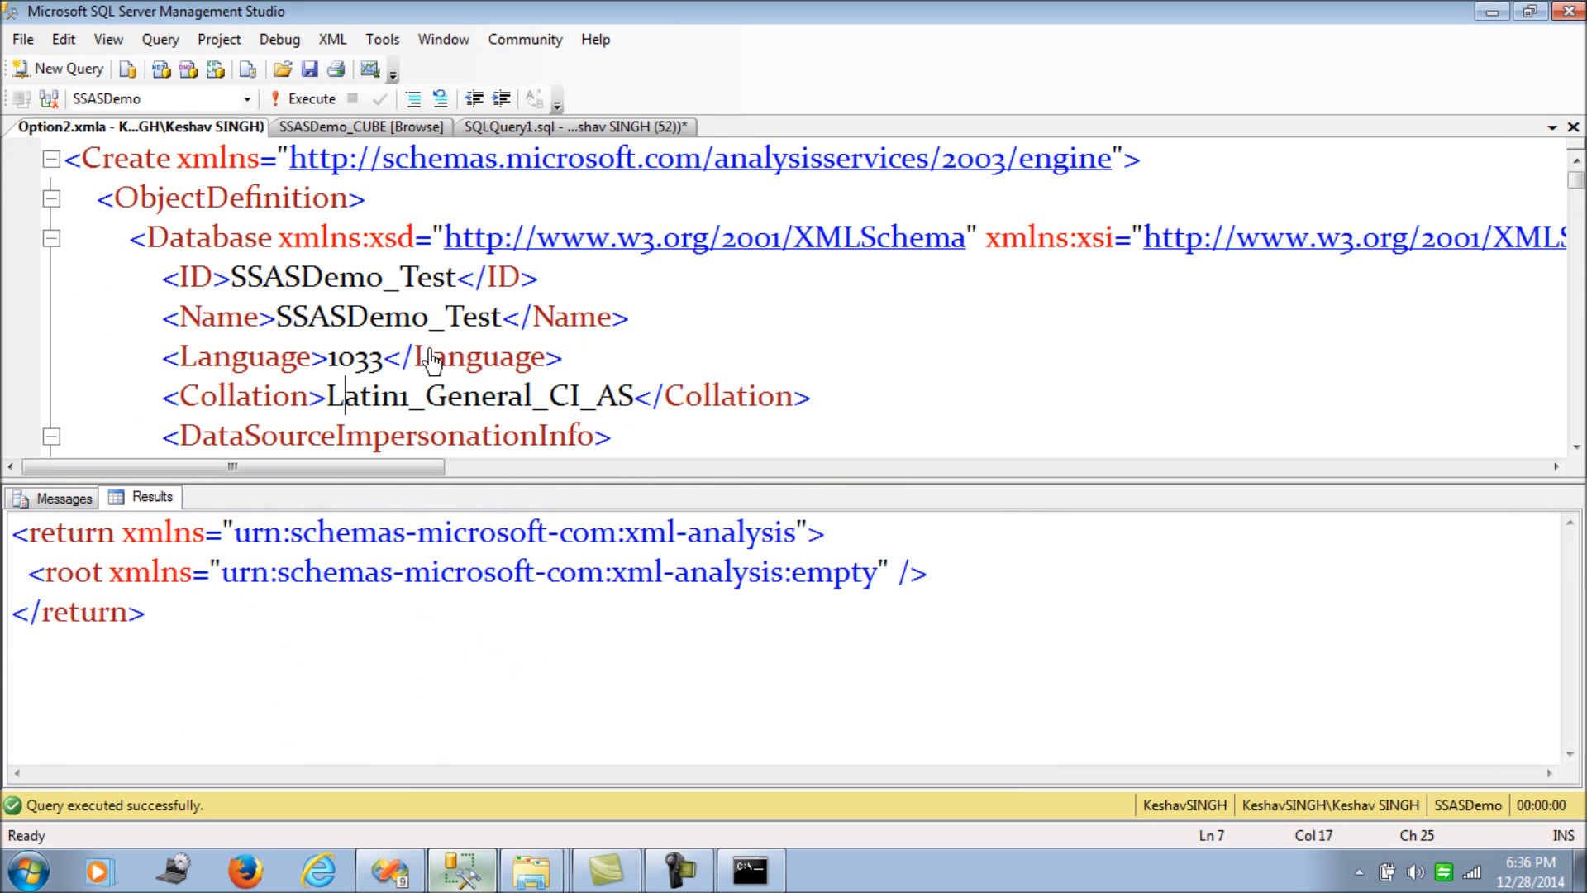
click(66, 501)
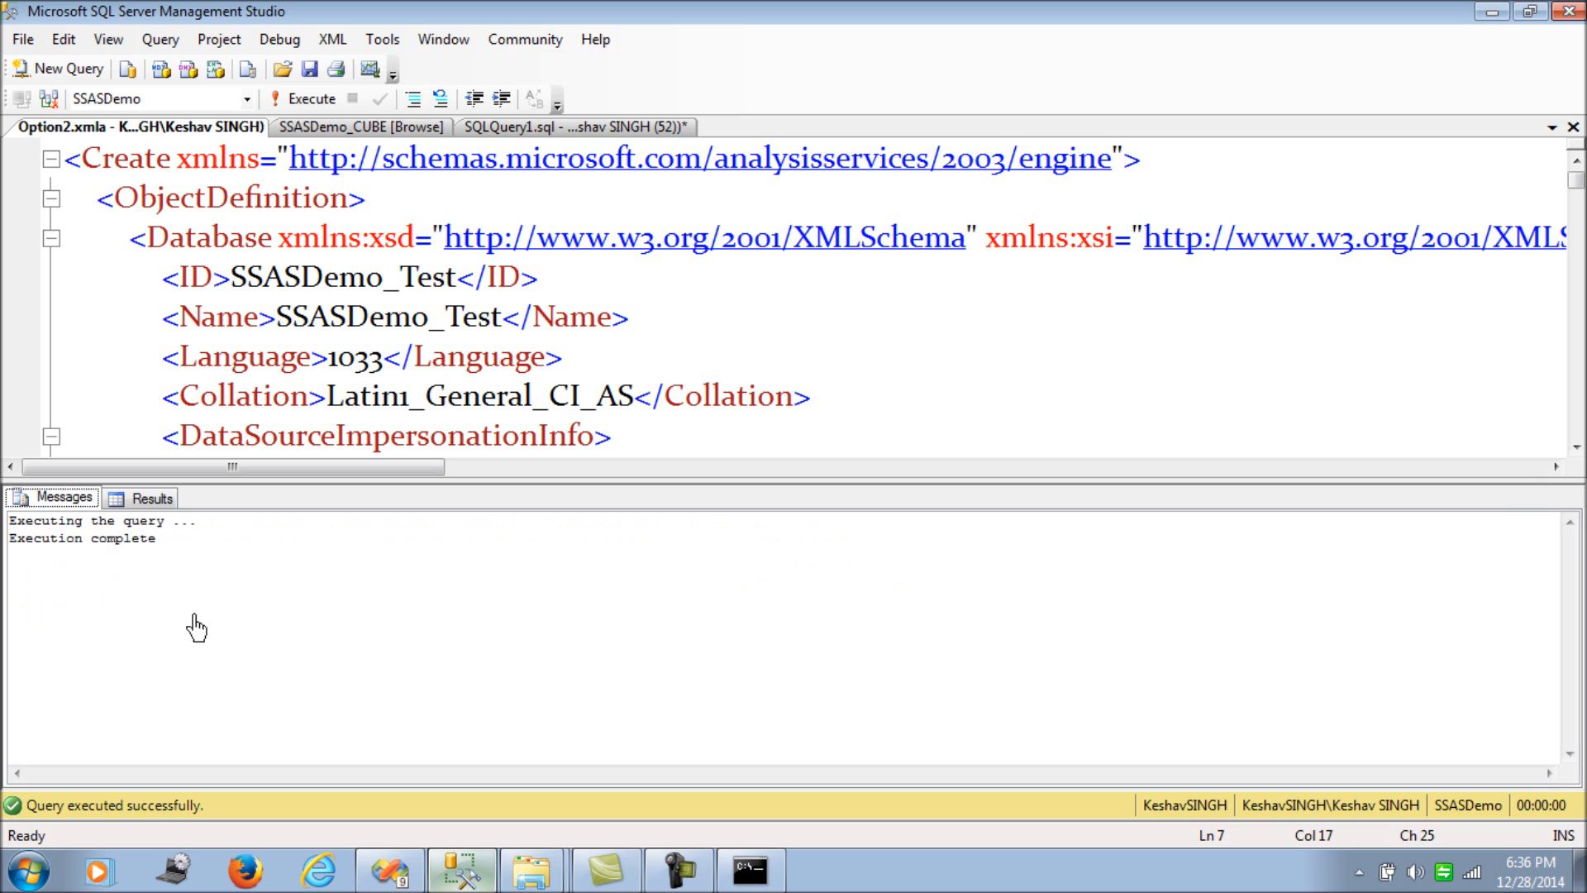
click(152, 498)
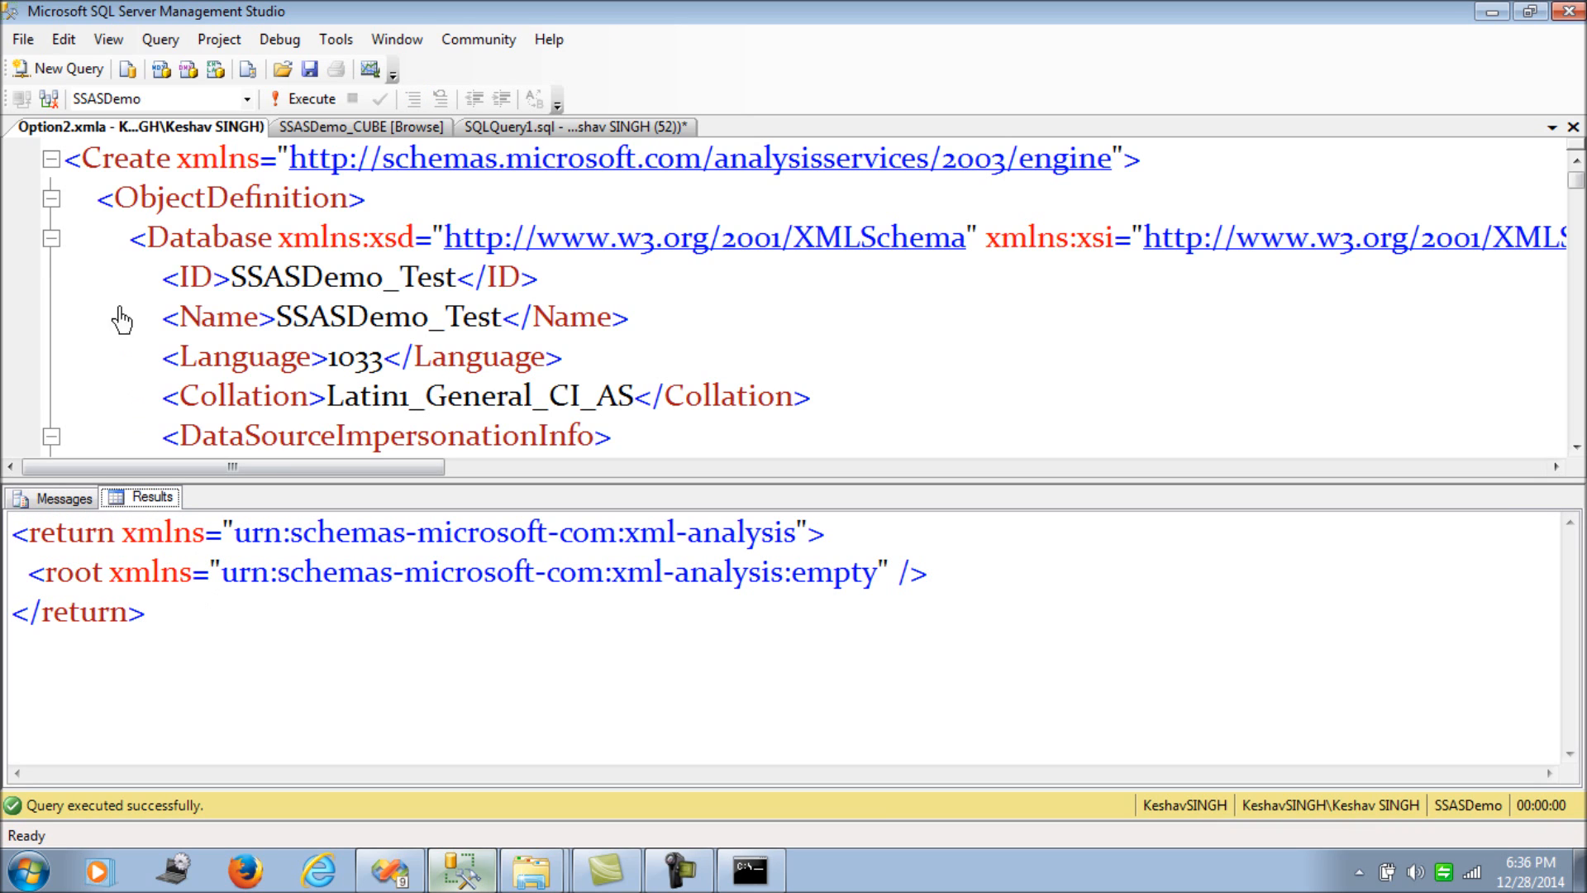
- Show Object Explorer and refresh the Analysis Services databases to reveal SSASDemo_Test
click(109, 39)
click(124, 63)
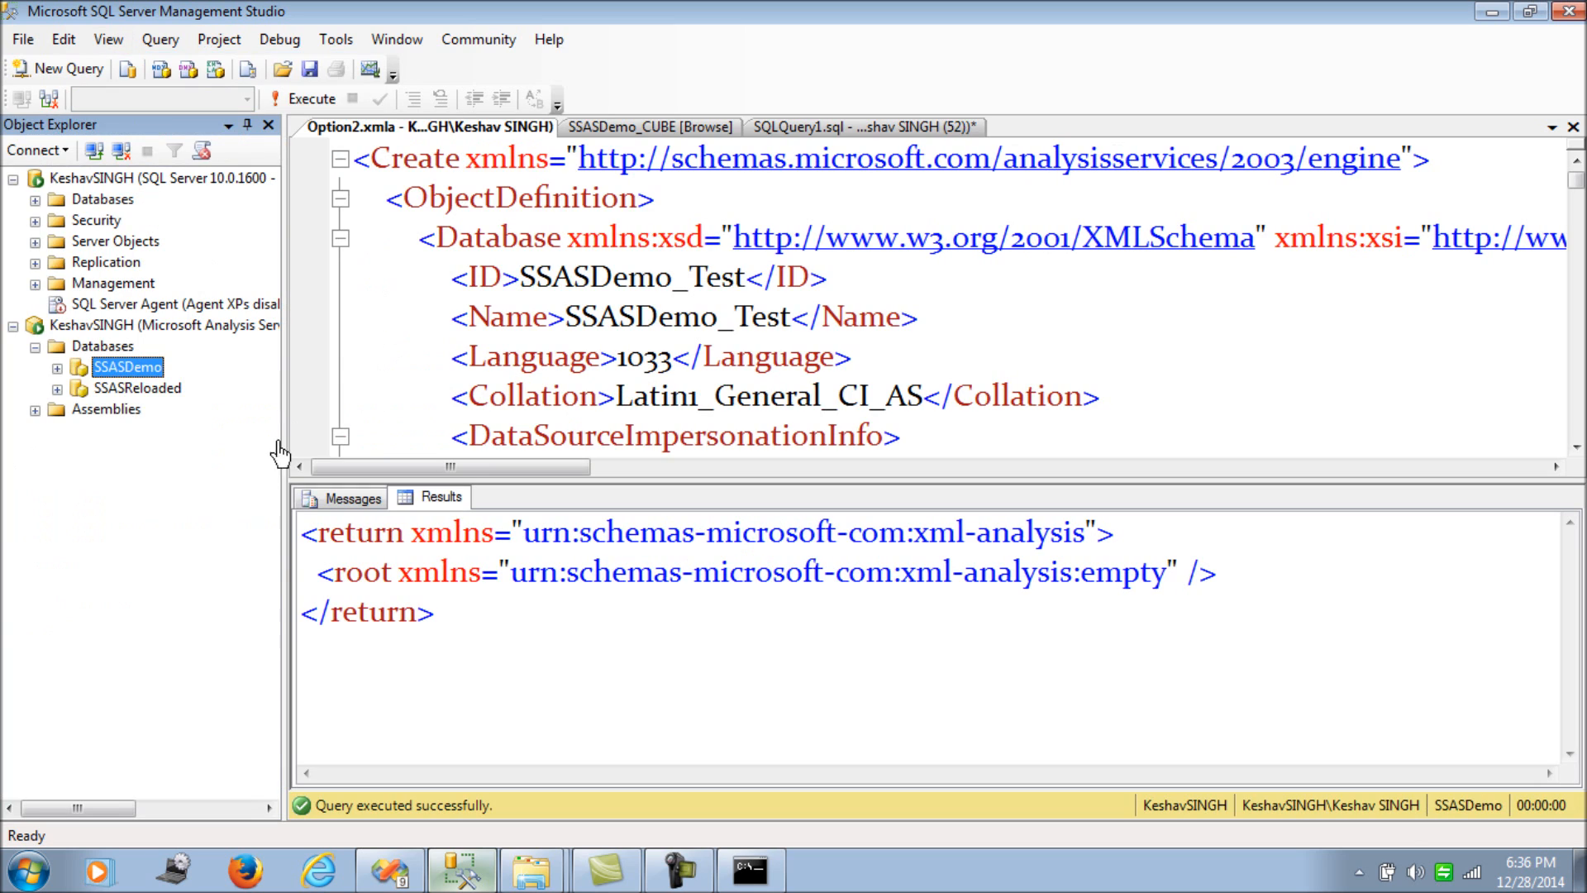
right_click(99, 349)
click(127, 504)
click(148, 389)
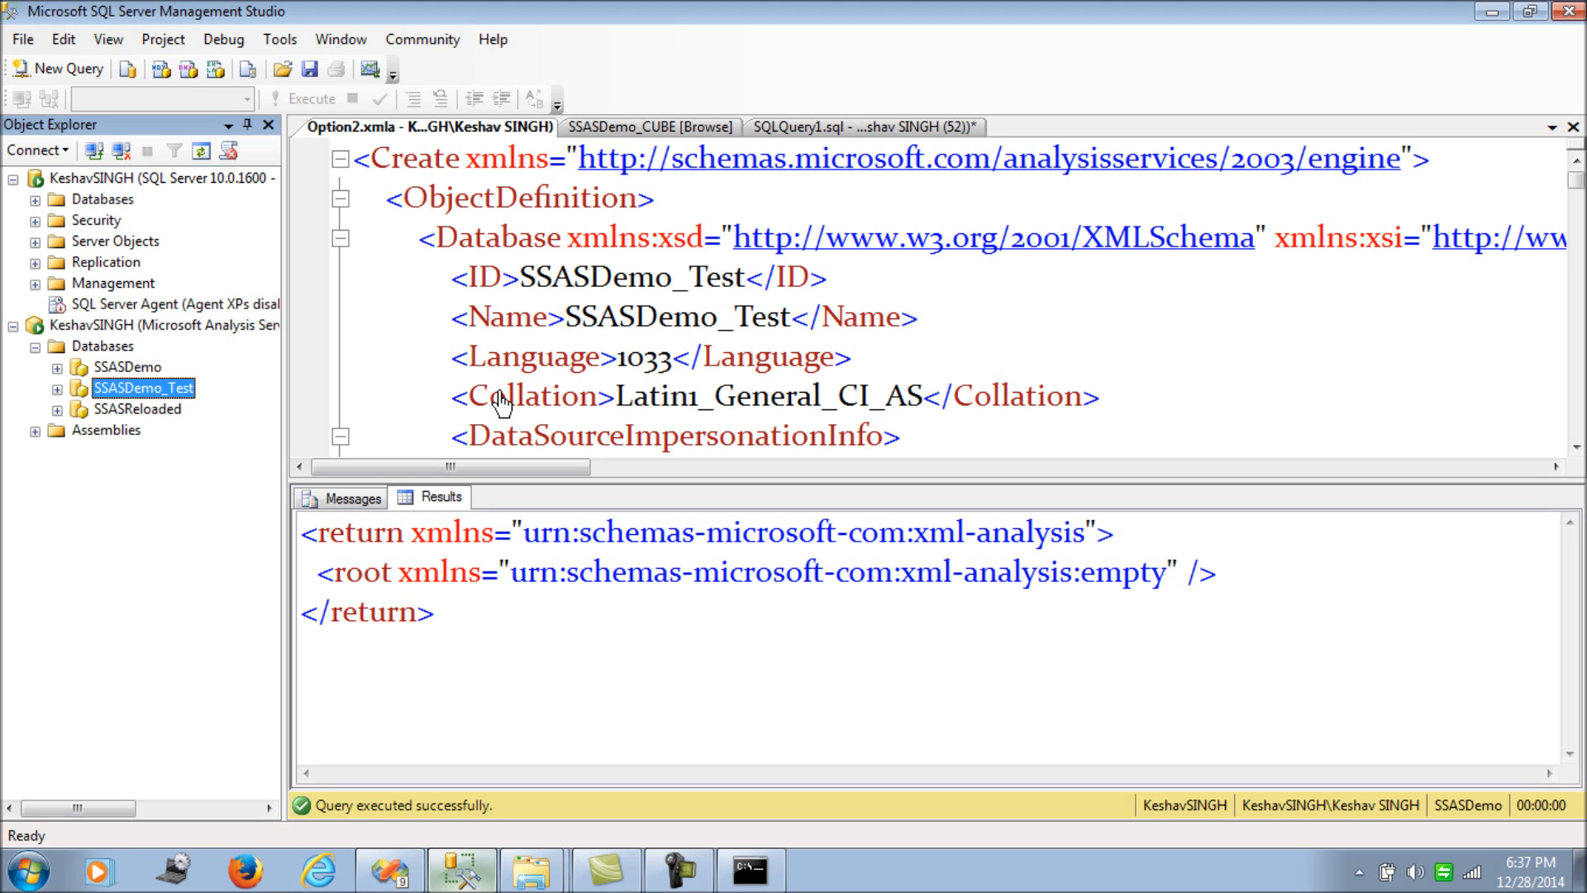
- Place the caret at the very start of line 1 of the script
click(366, 165)
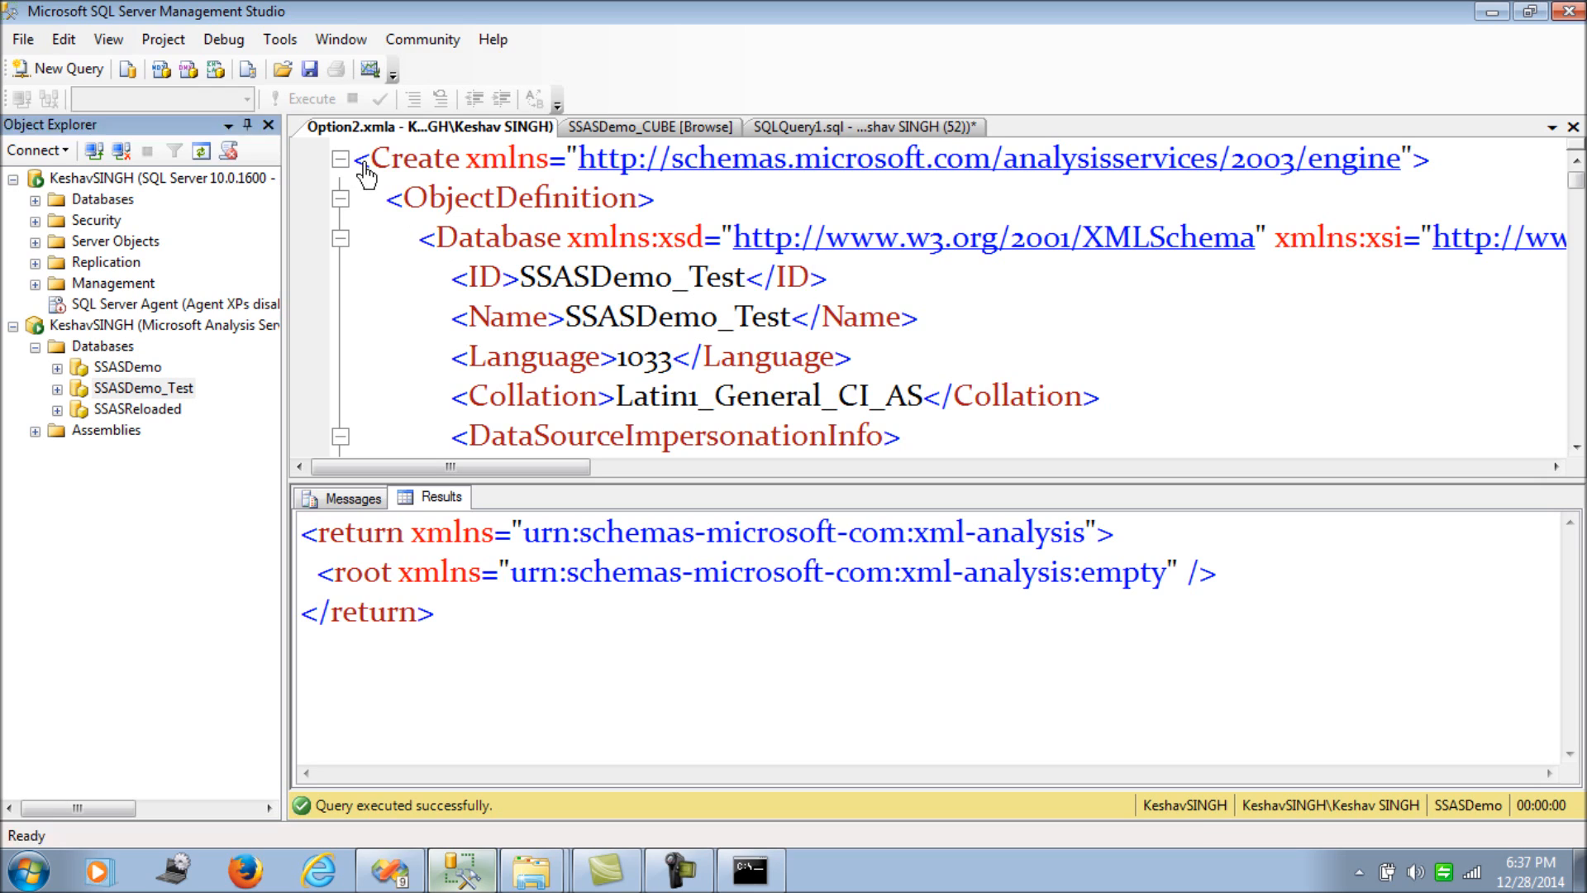
click(352, 161)
click(357, 154)
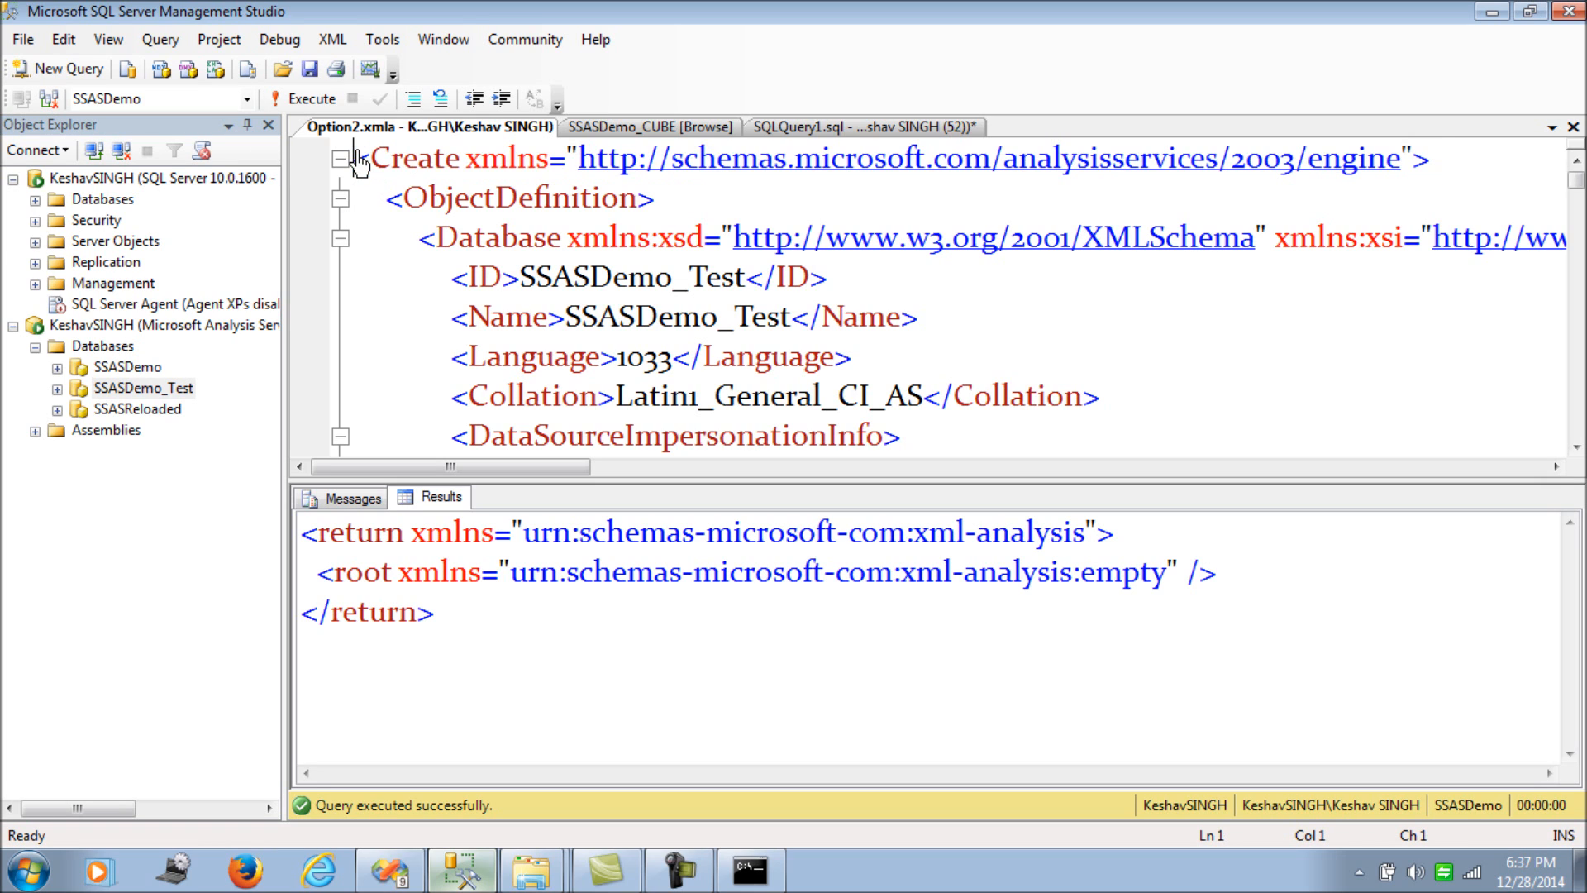
- Insert the lines 'AScmd' and 'SQLCMD' above the Create element
key(Return)
text(AS)
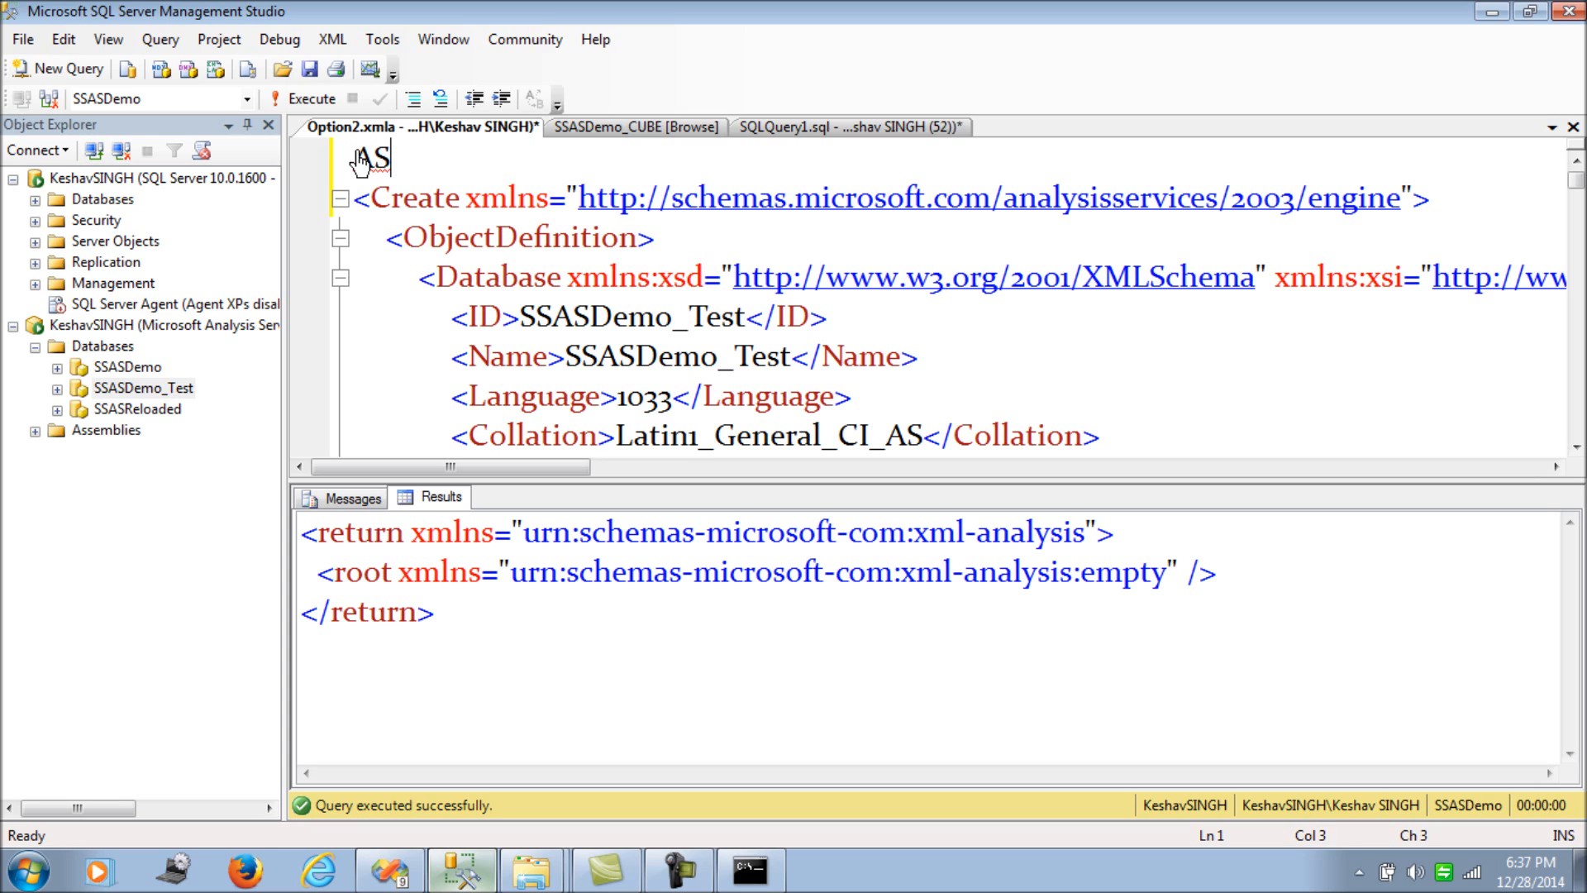
text(cmd)
key(Return)
text(SQLCMD)
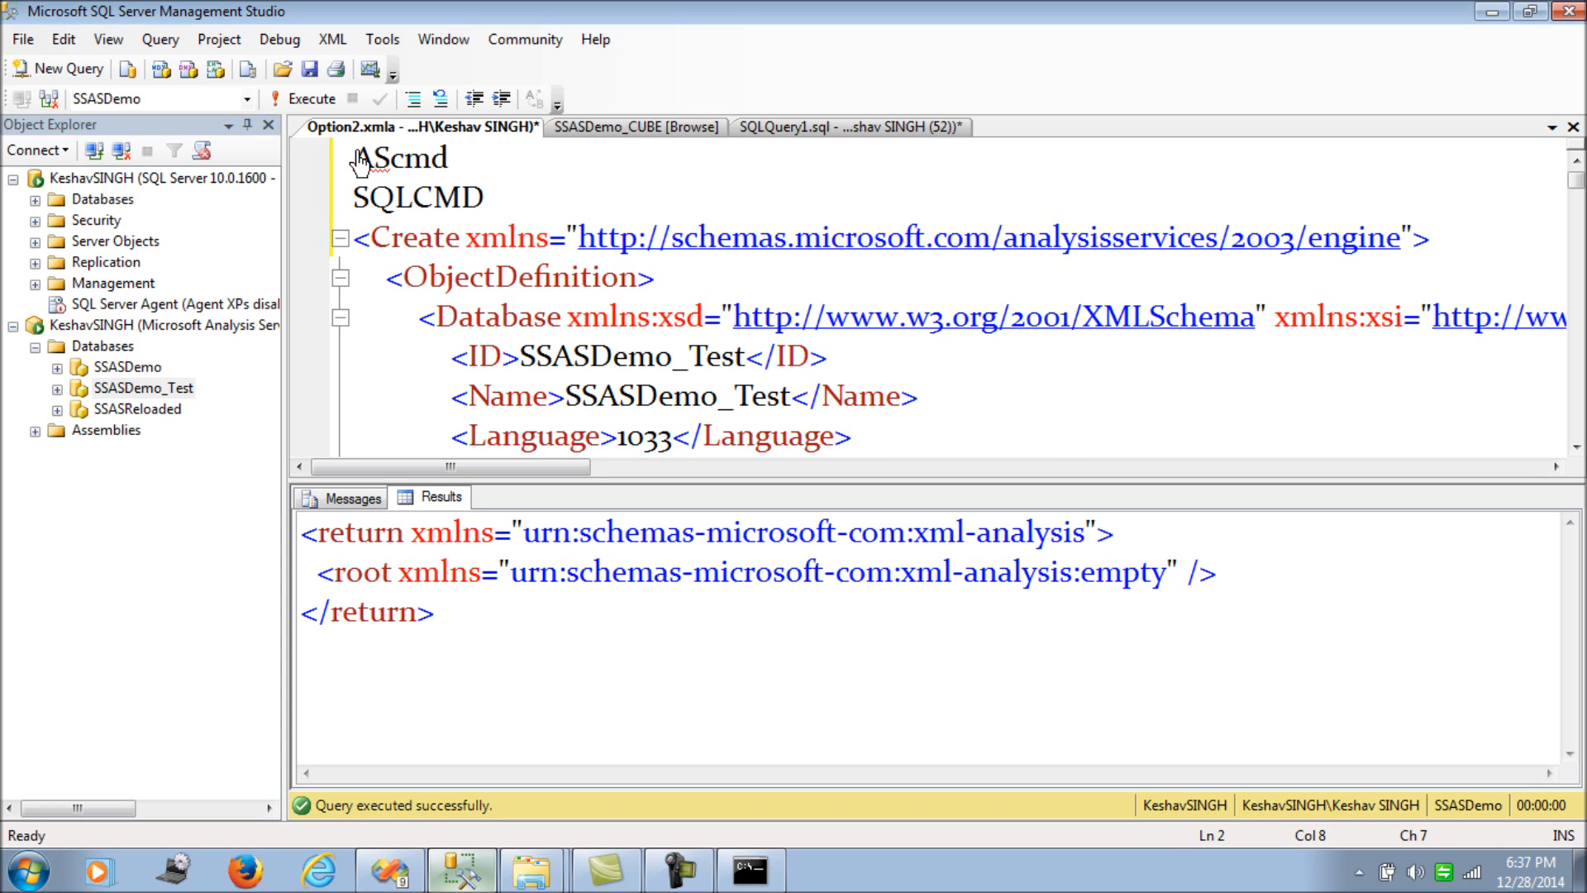
key(Up)
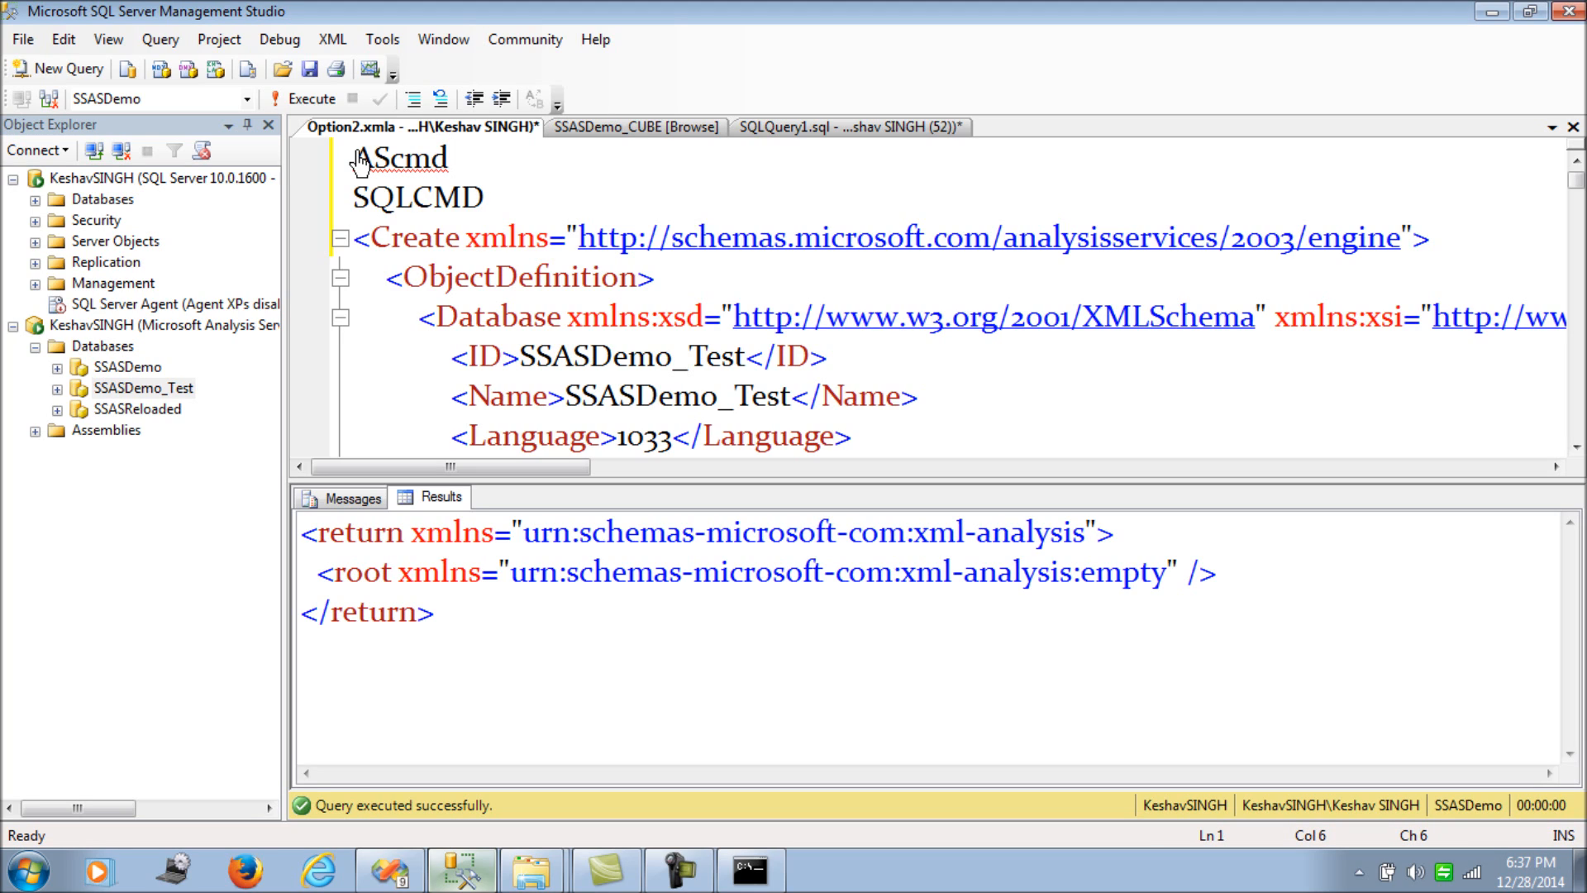